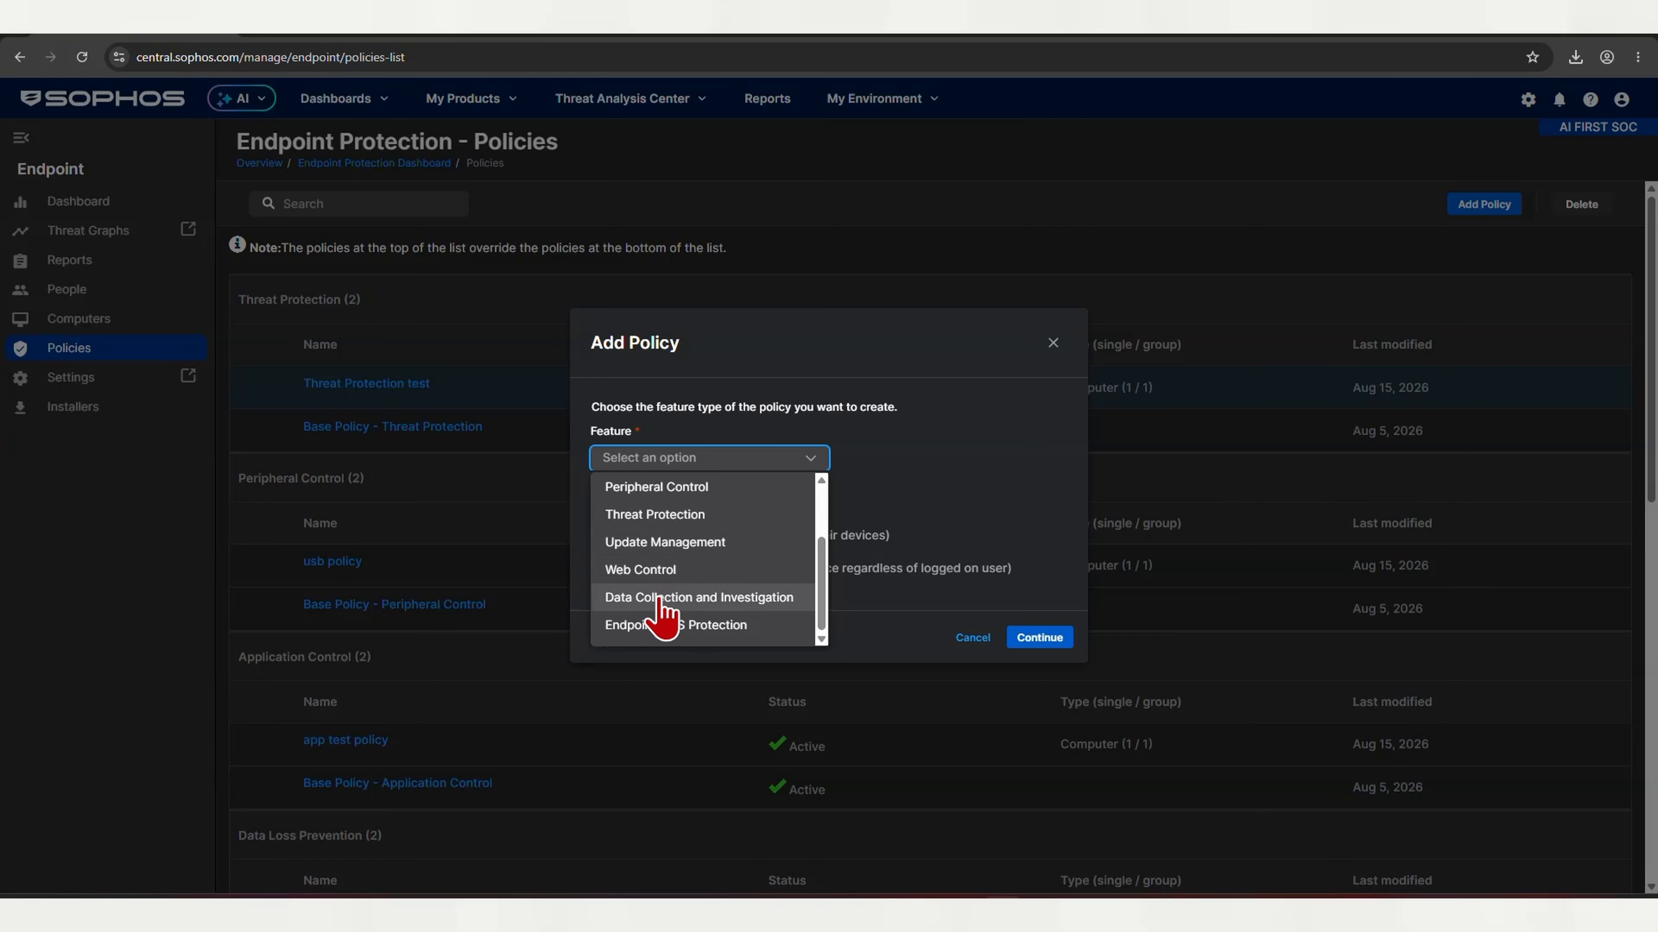
Step: Start a new Web Control policy of the Device type
left_click(653, 570)
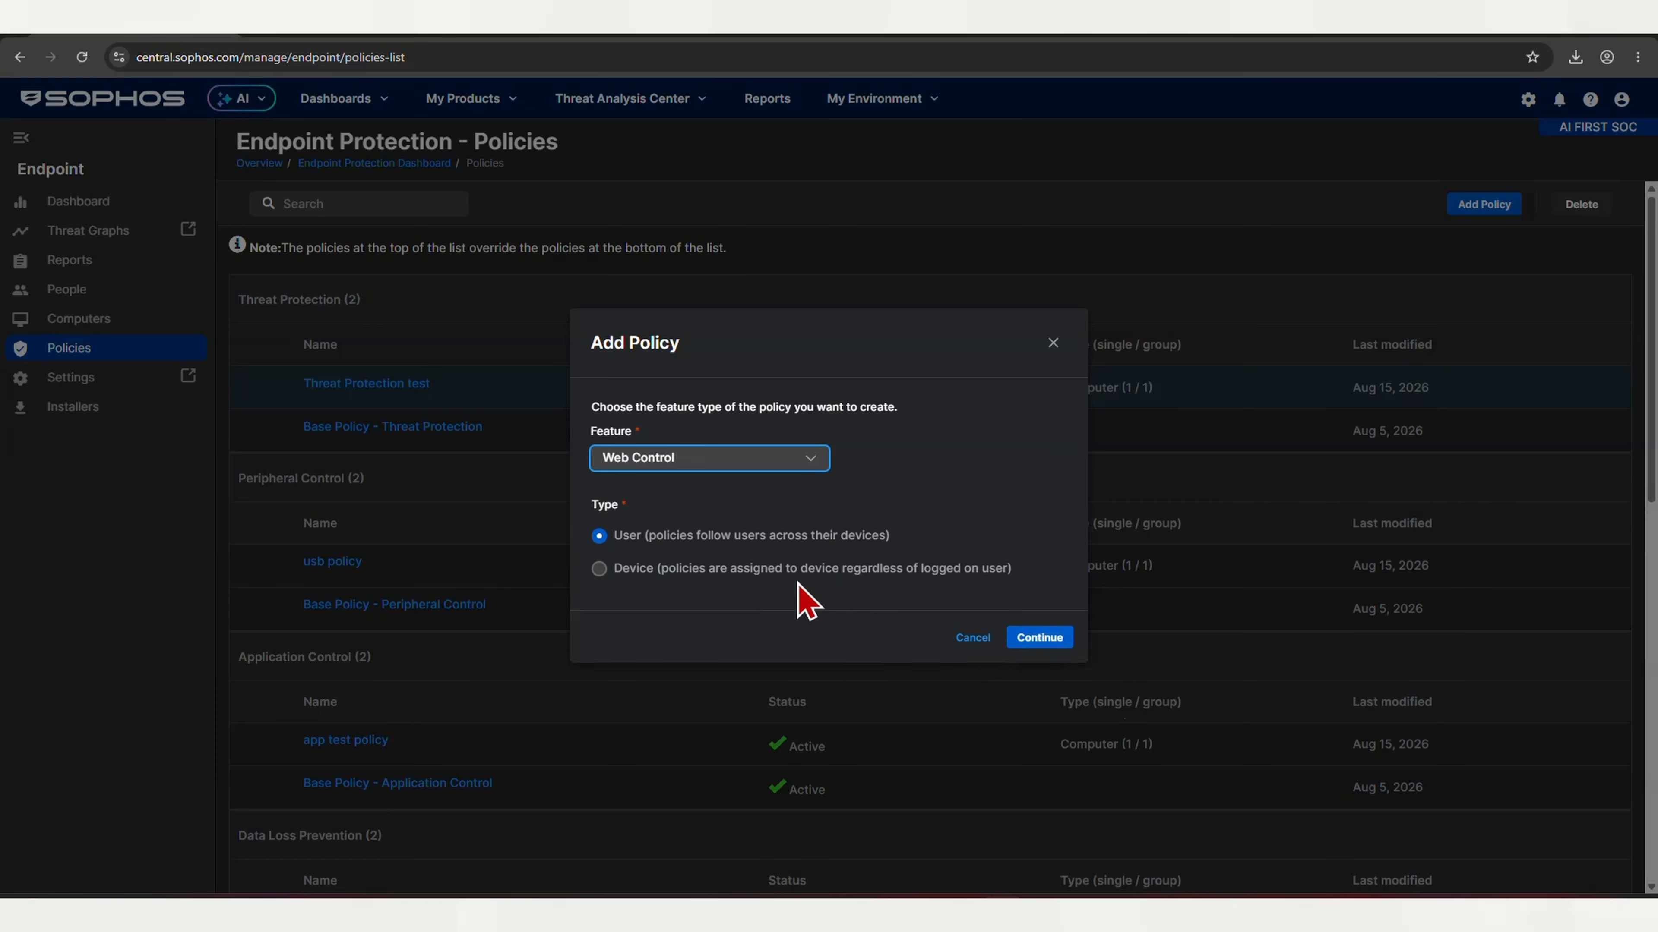
left_click_drag(737, 574, 730, 574)
left_click(599, 571)
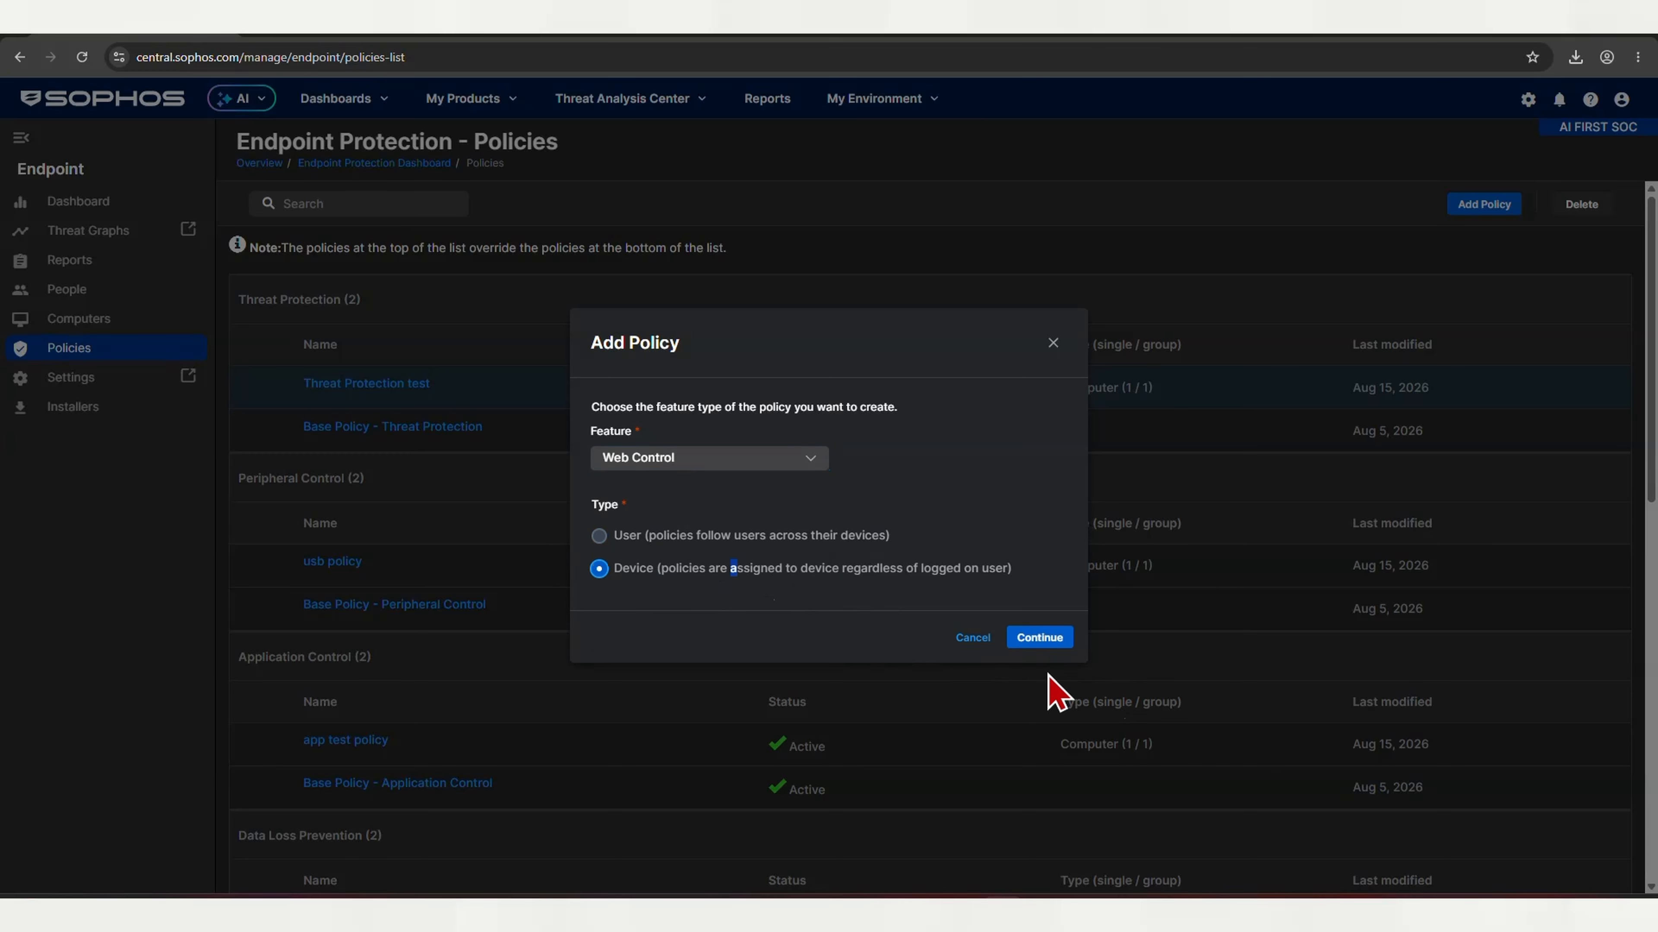
left_click(1039, 637)
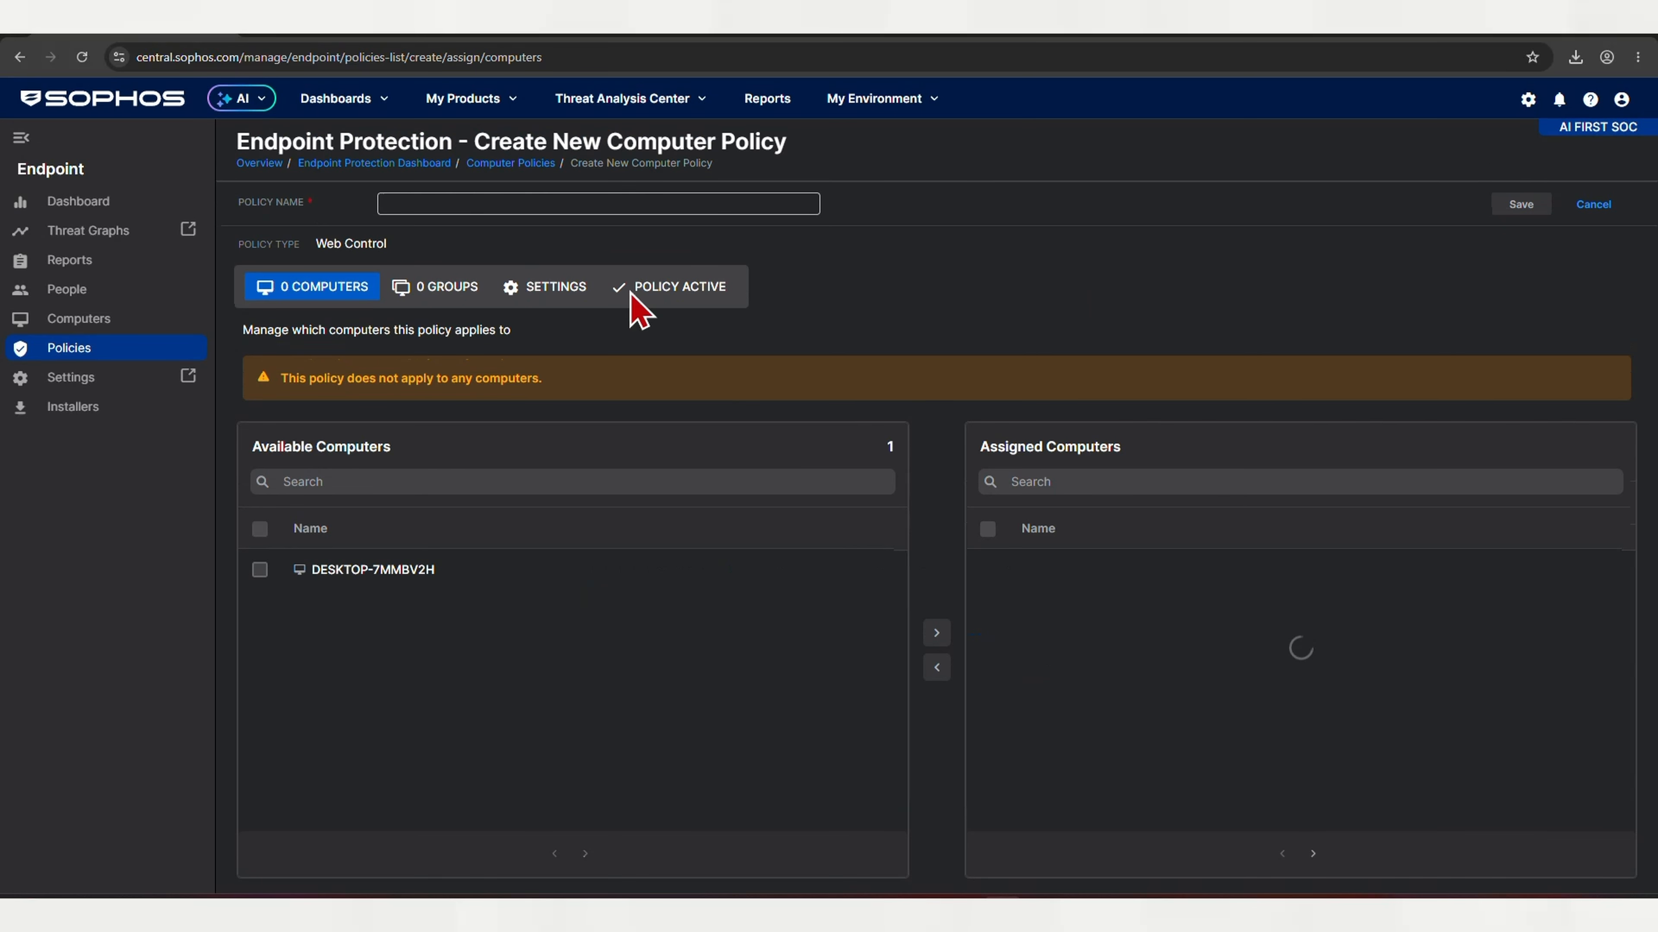
Step: Name the new policy "Web Control test"
left_click(516, 204)
right_click(515, 206)
left_click(547, 419)
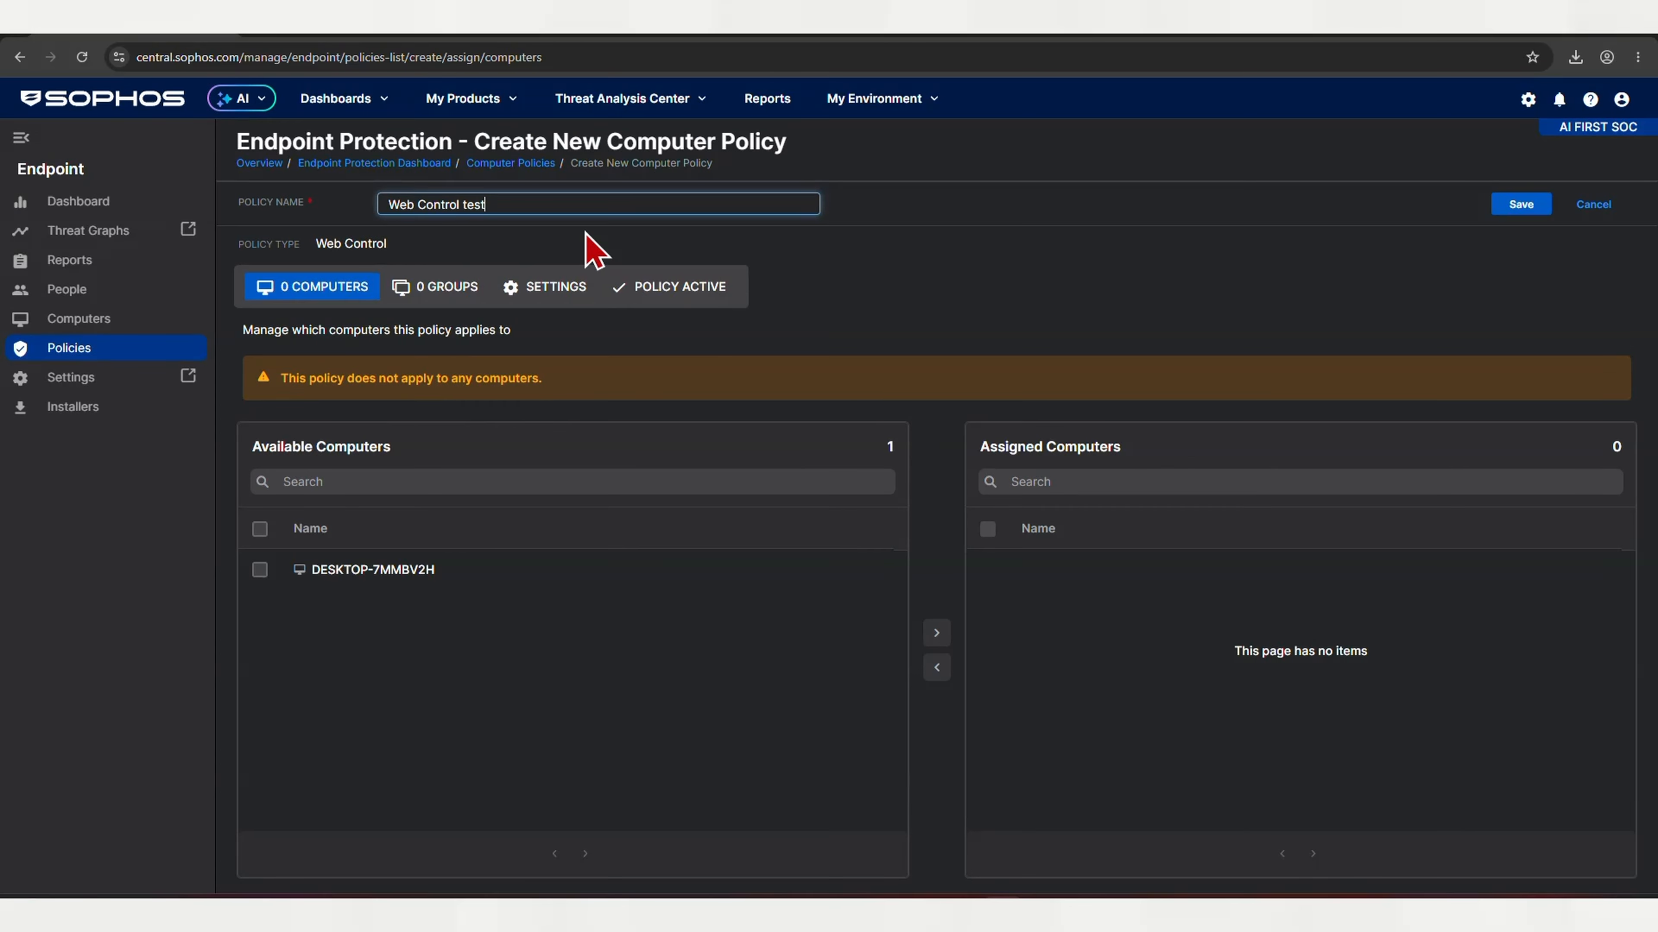
Step: Assign the available computer DESKTOP-7MMBV2H and the only available computer group to the policy
left_click(259, 528)
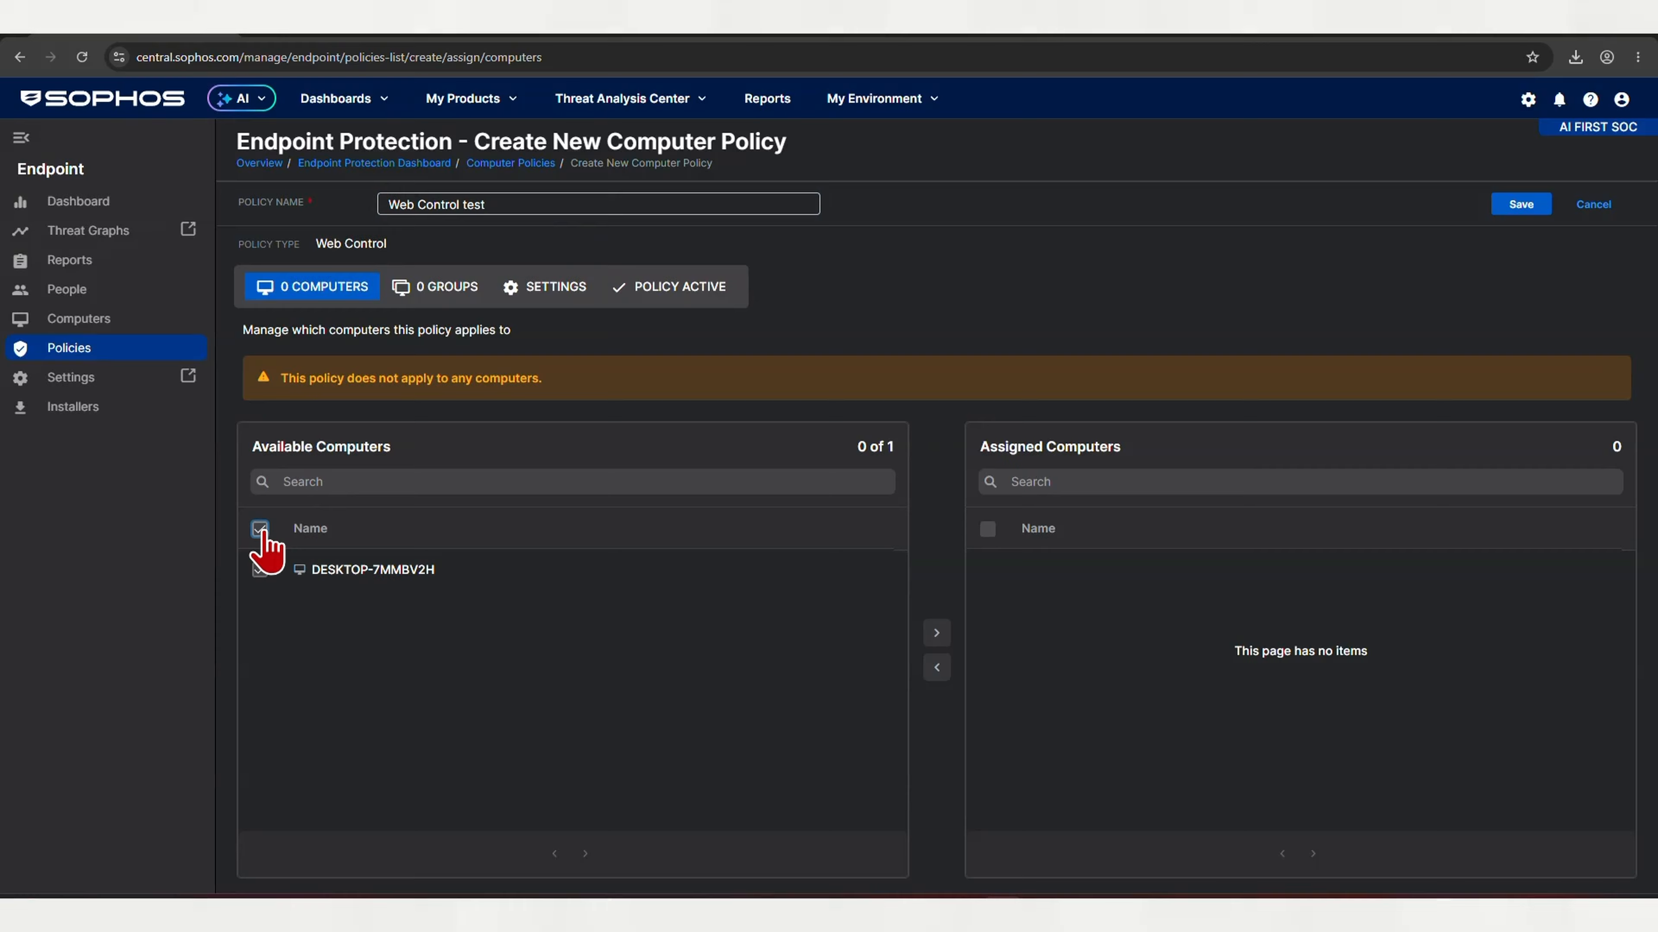
left_click(937, 634)
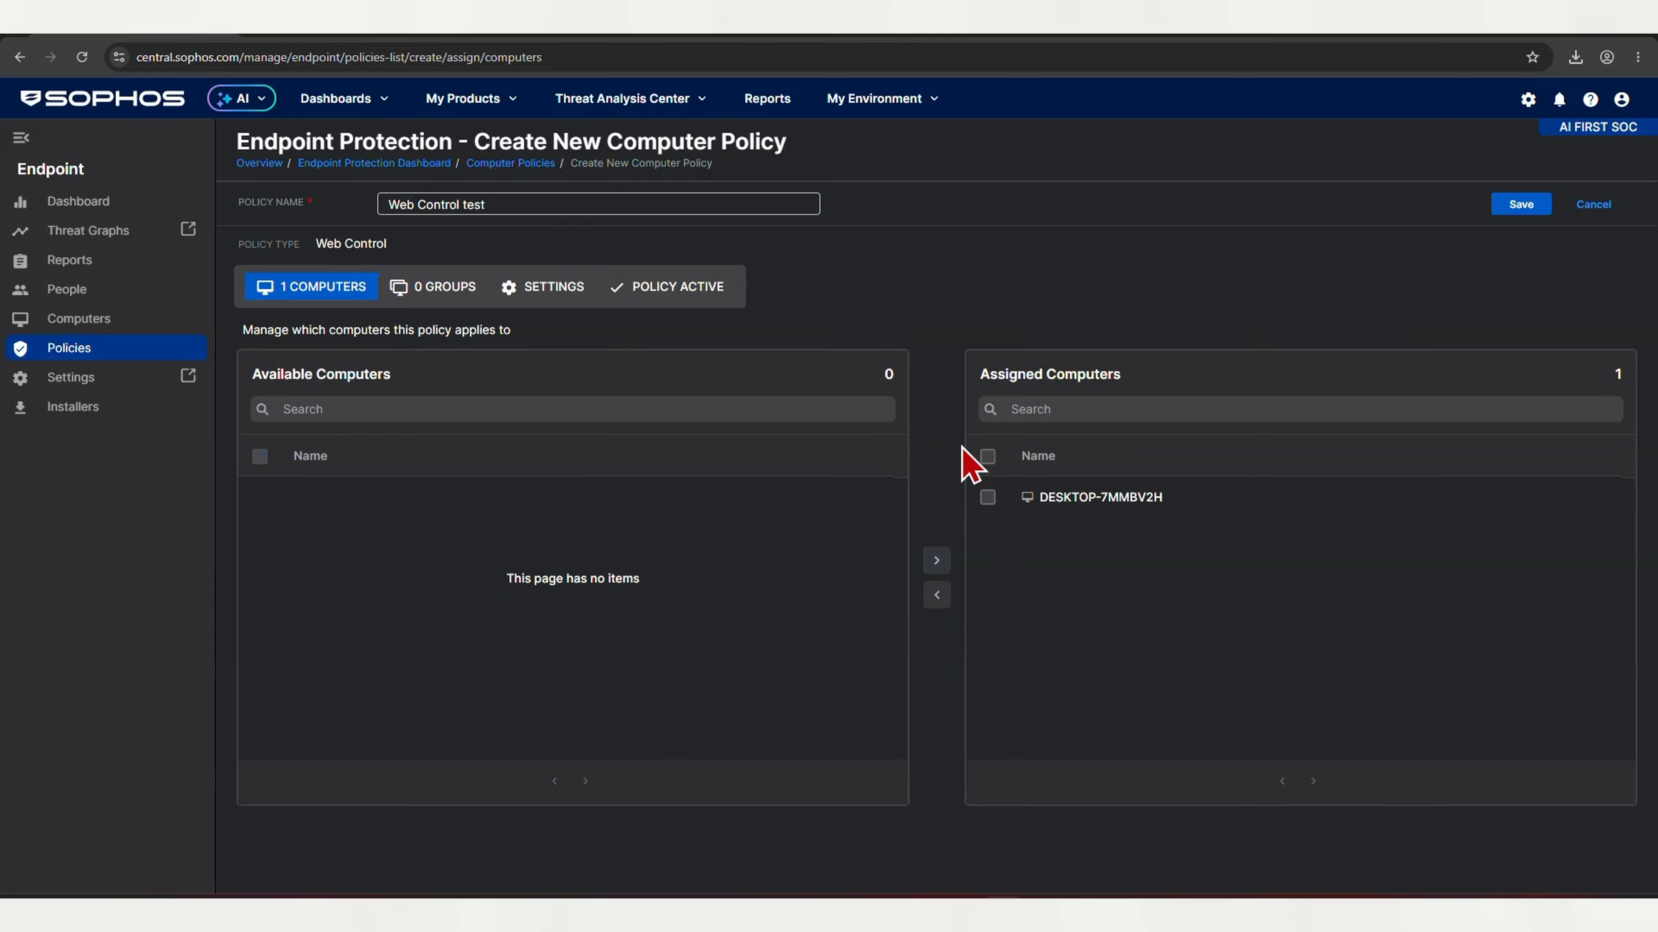
left_click(424, 287)
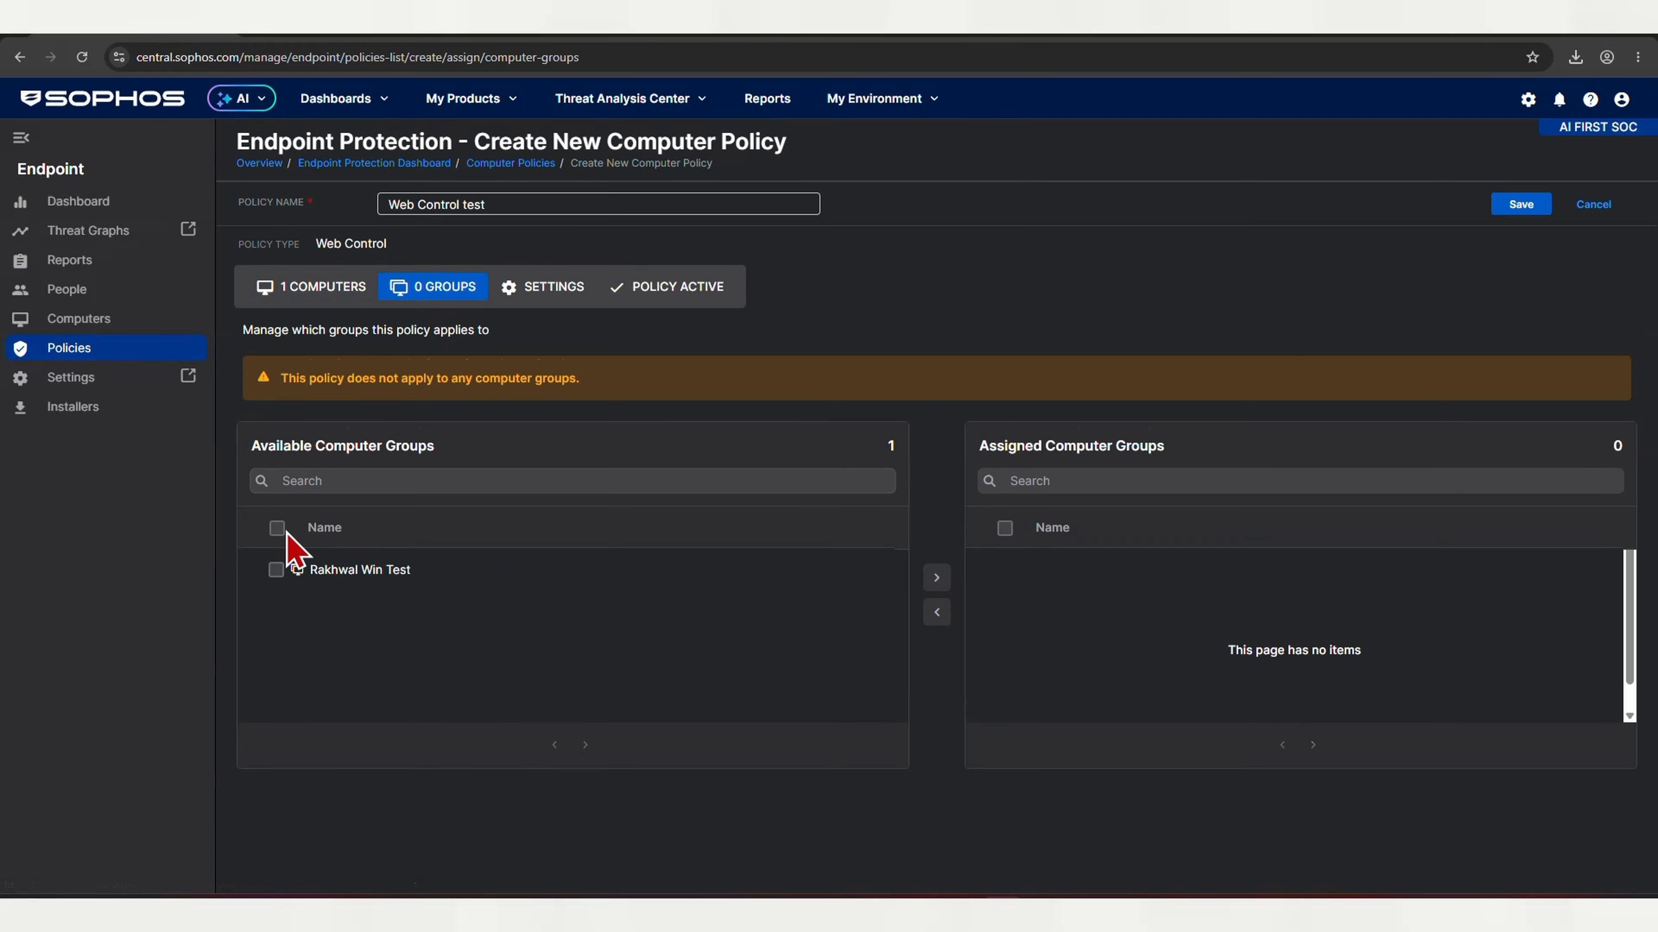
left_click(277, 528)
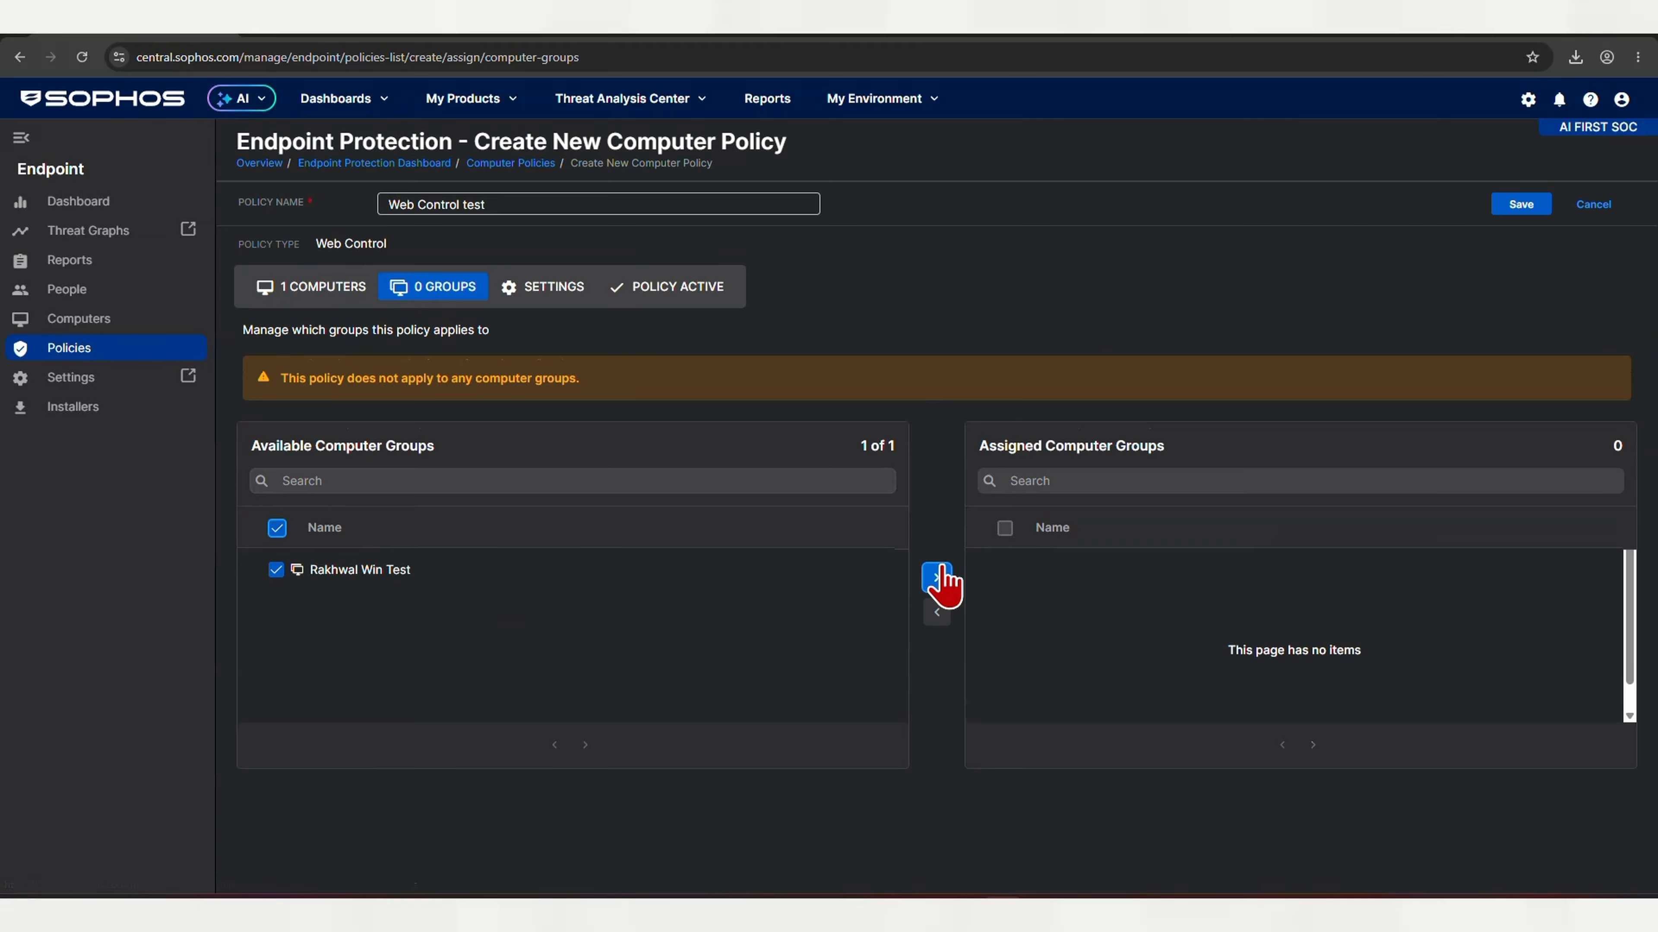
left_click(936, 578)
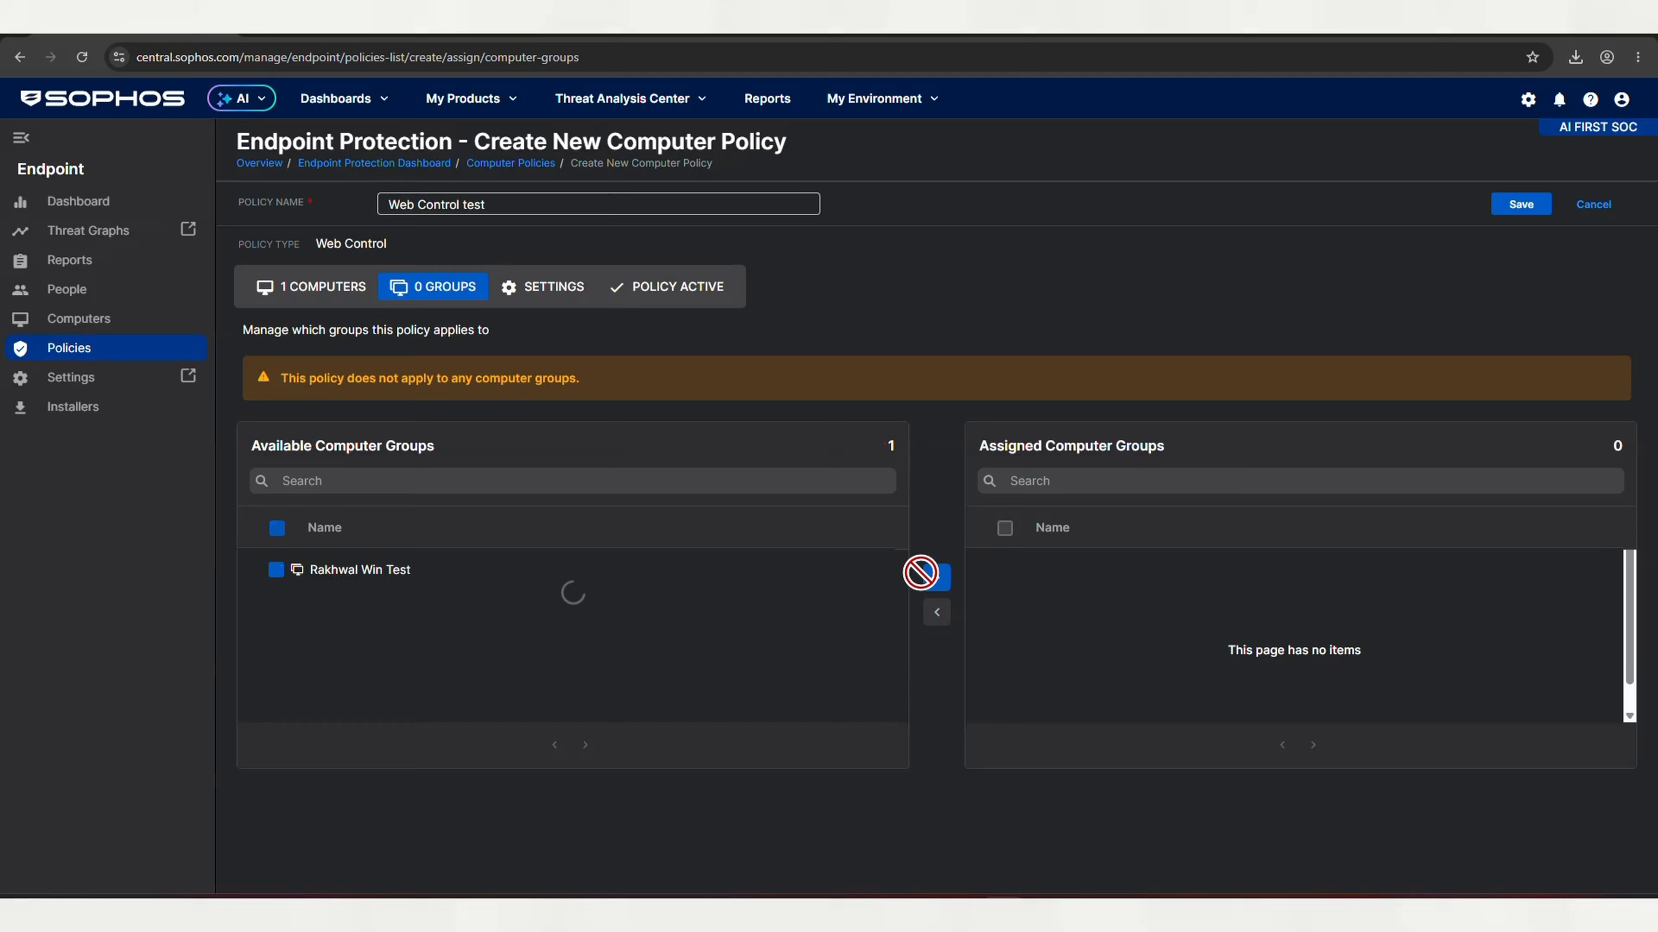
Step: Open the policy's settings and compare the Classic settings option with the Web profile option, leaving Web profile selected
left_click(522, 294)
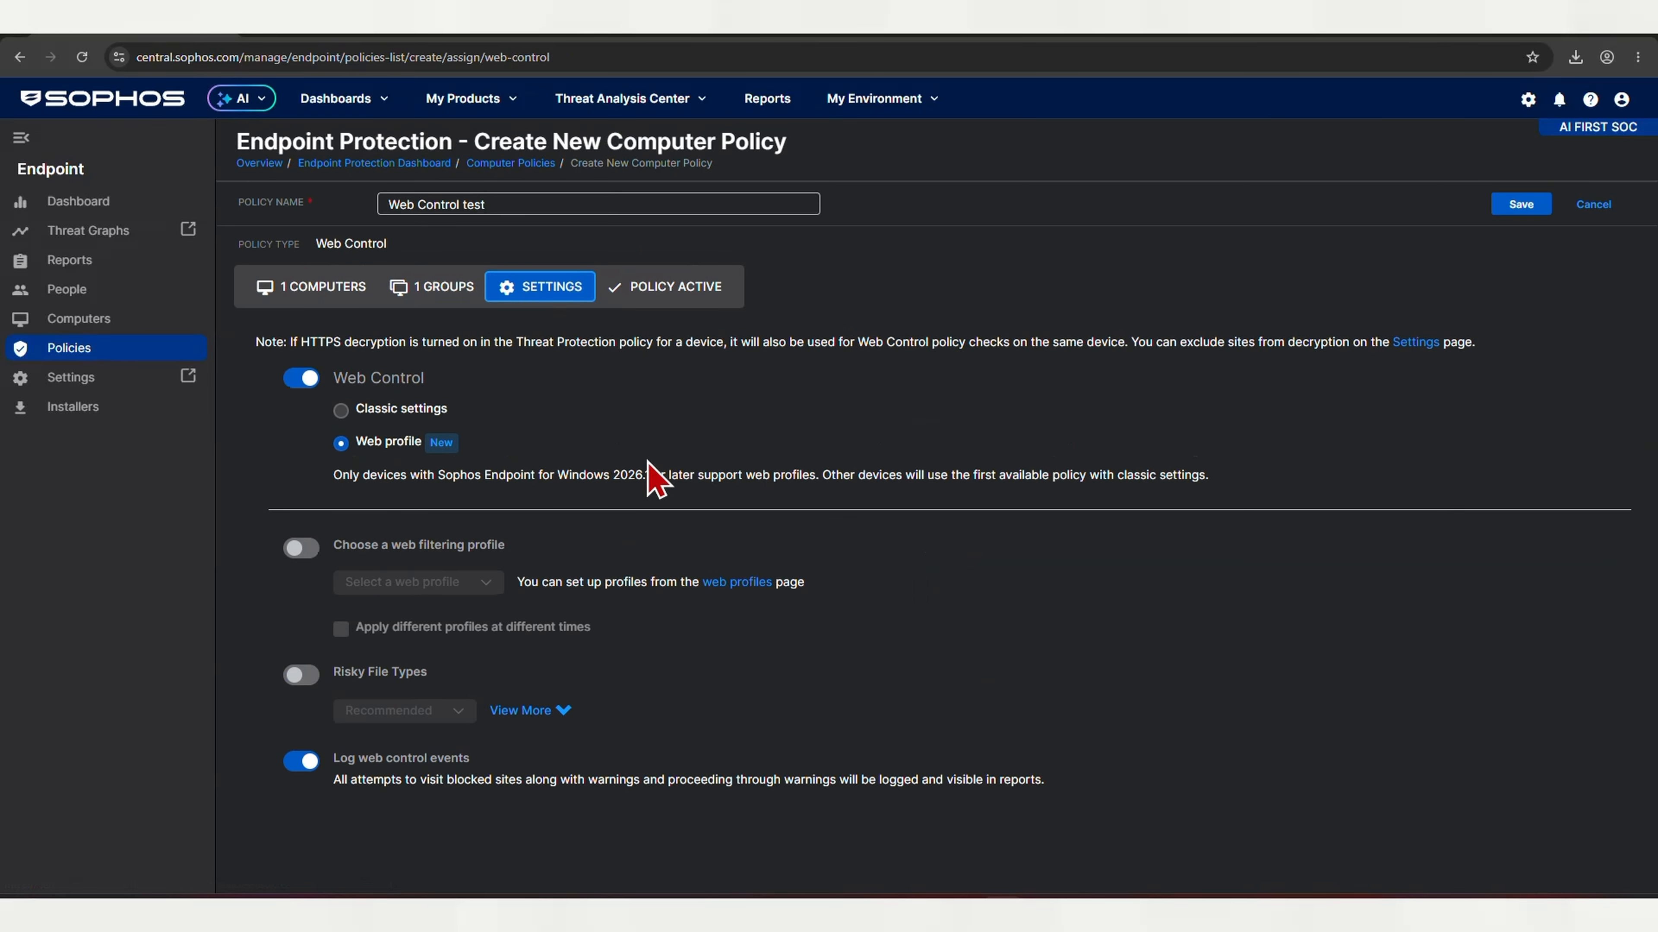
left_click(341, 411)
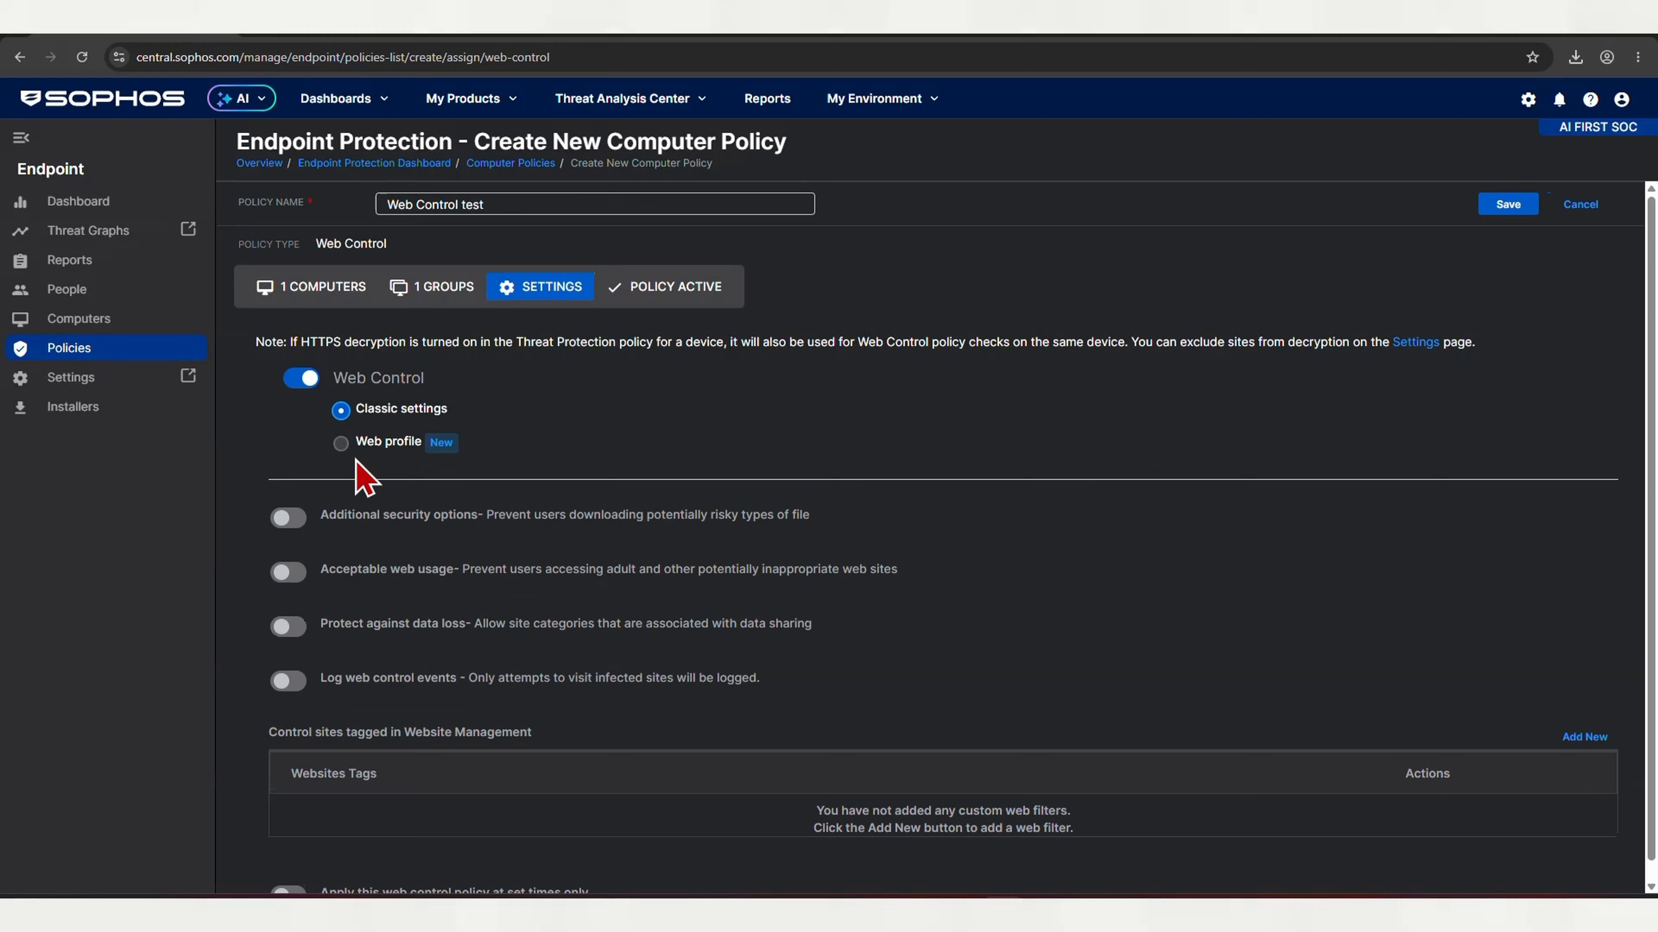
left_click(341, 445)
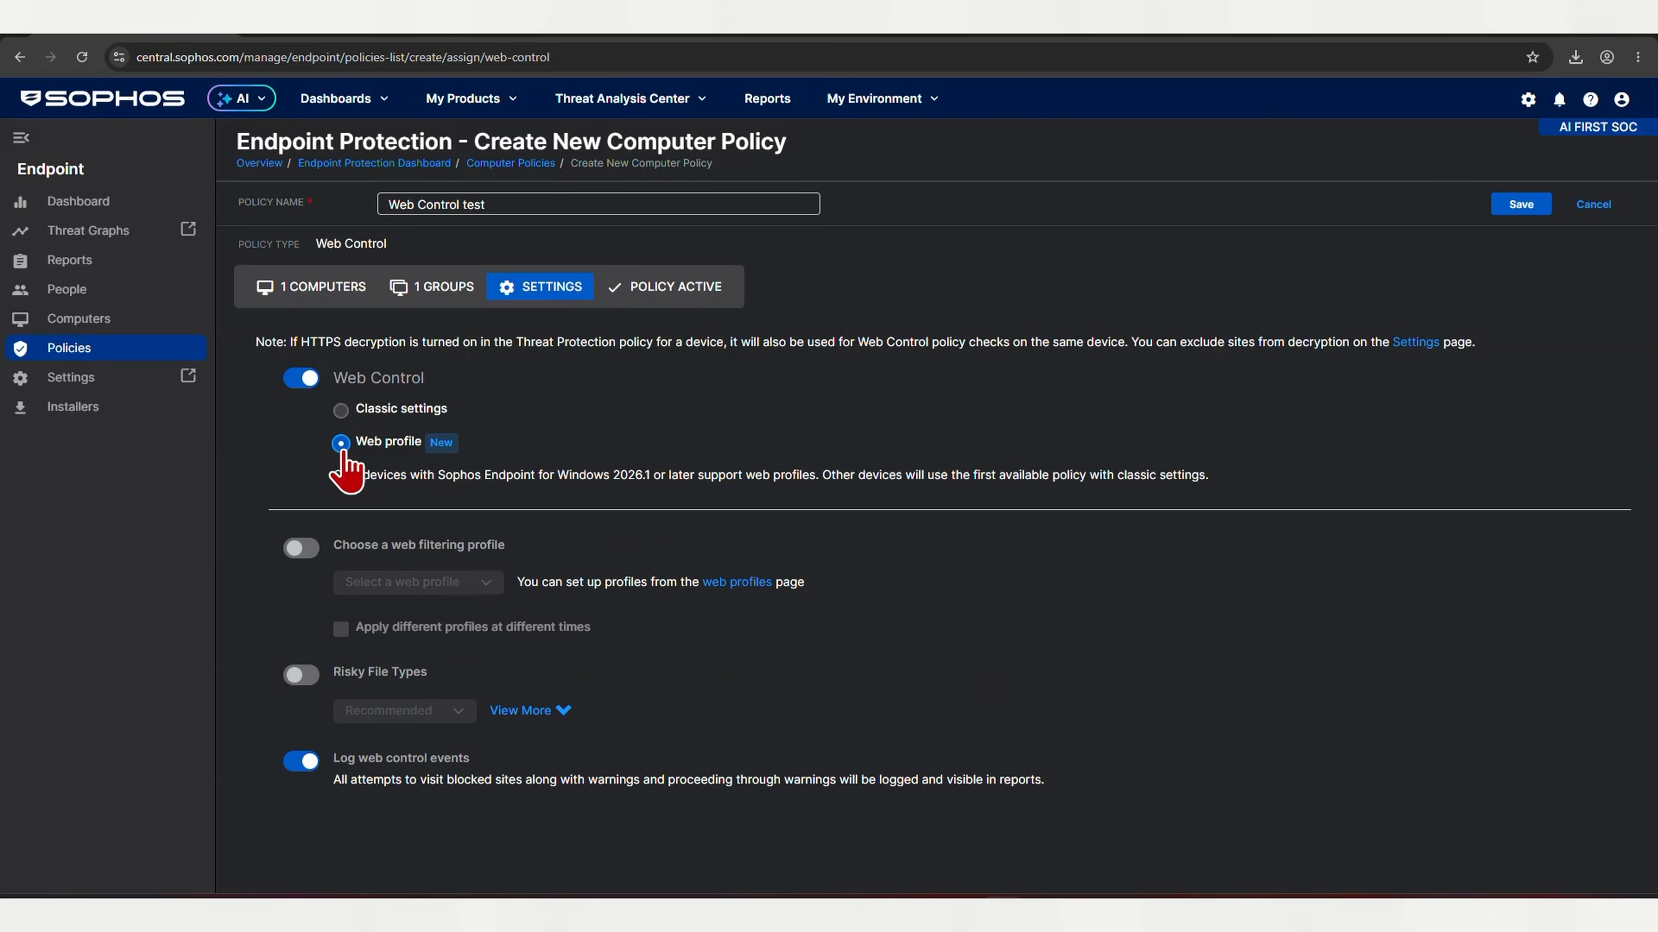
triple_click(390, 469)
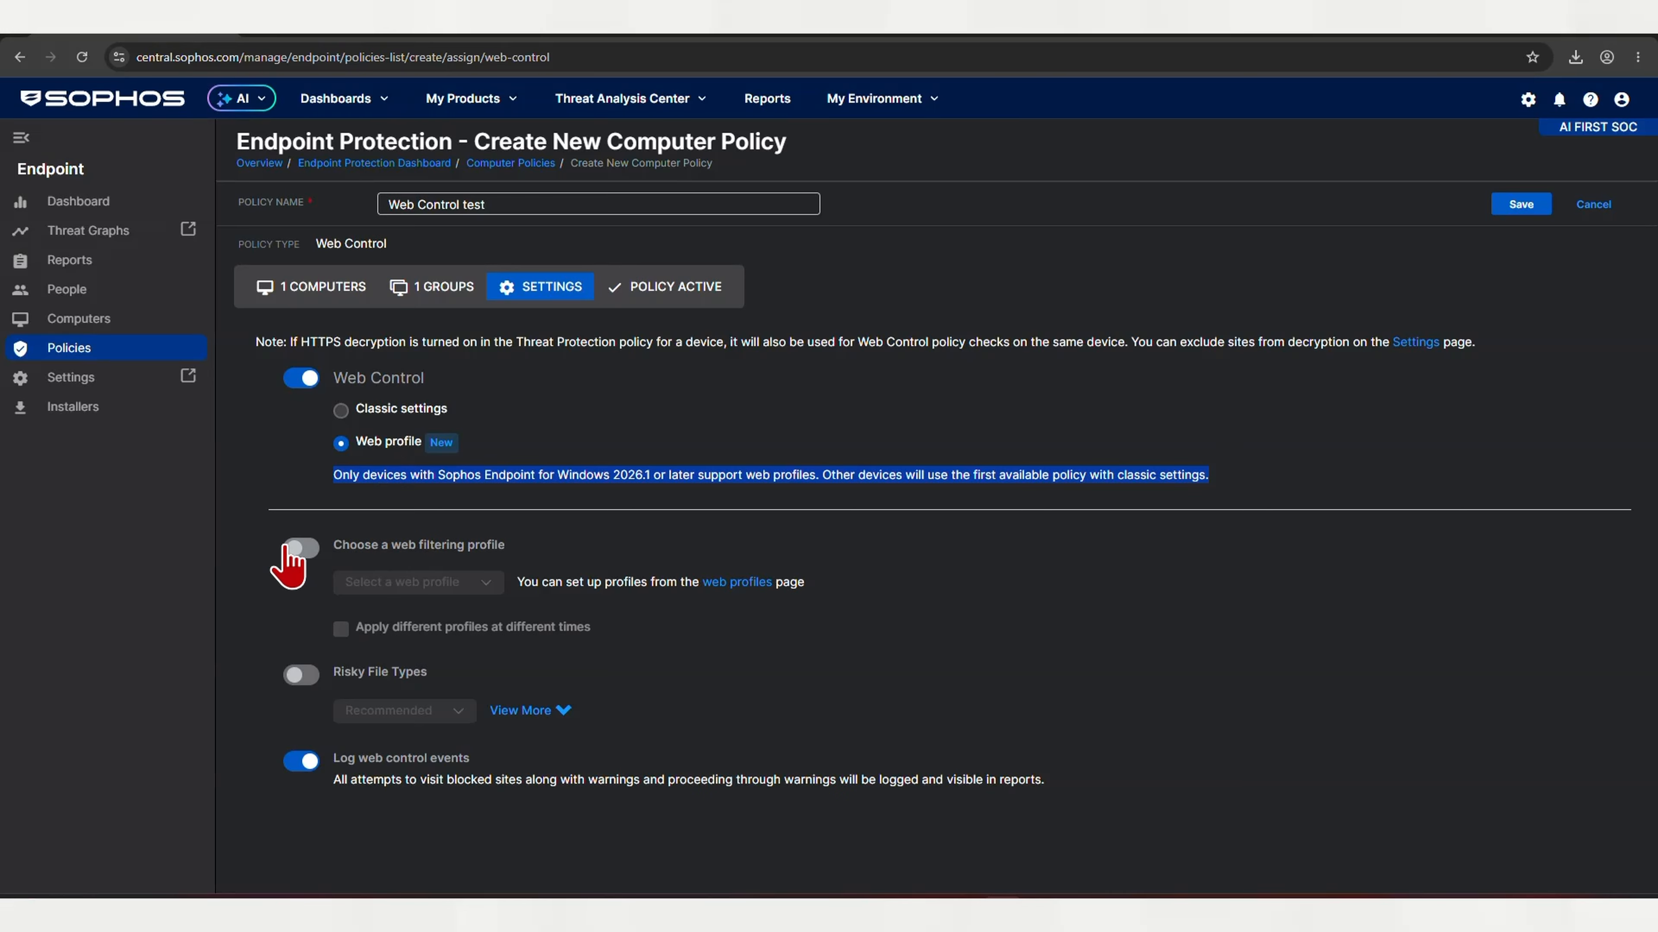
Step: Turn on the choice of a web filtering profile and check the list of selectable web profiles
left_click(298, 548)
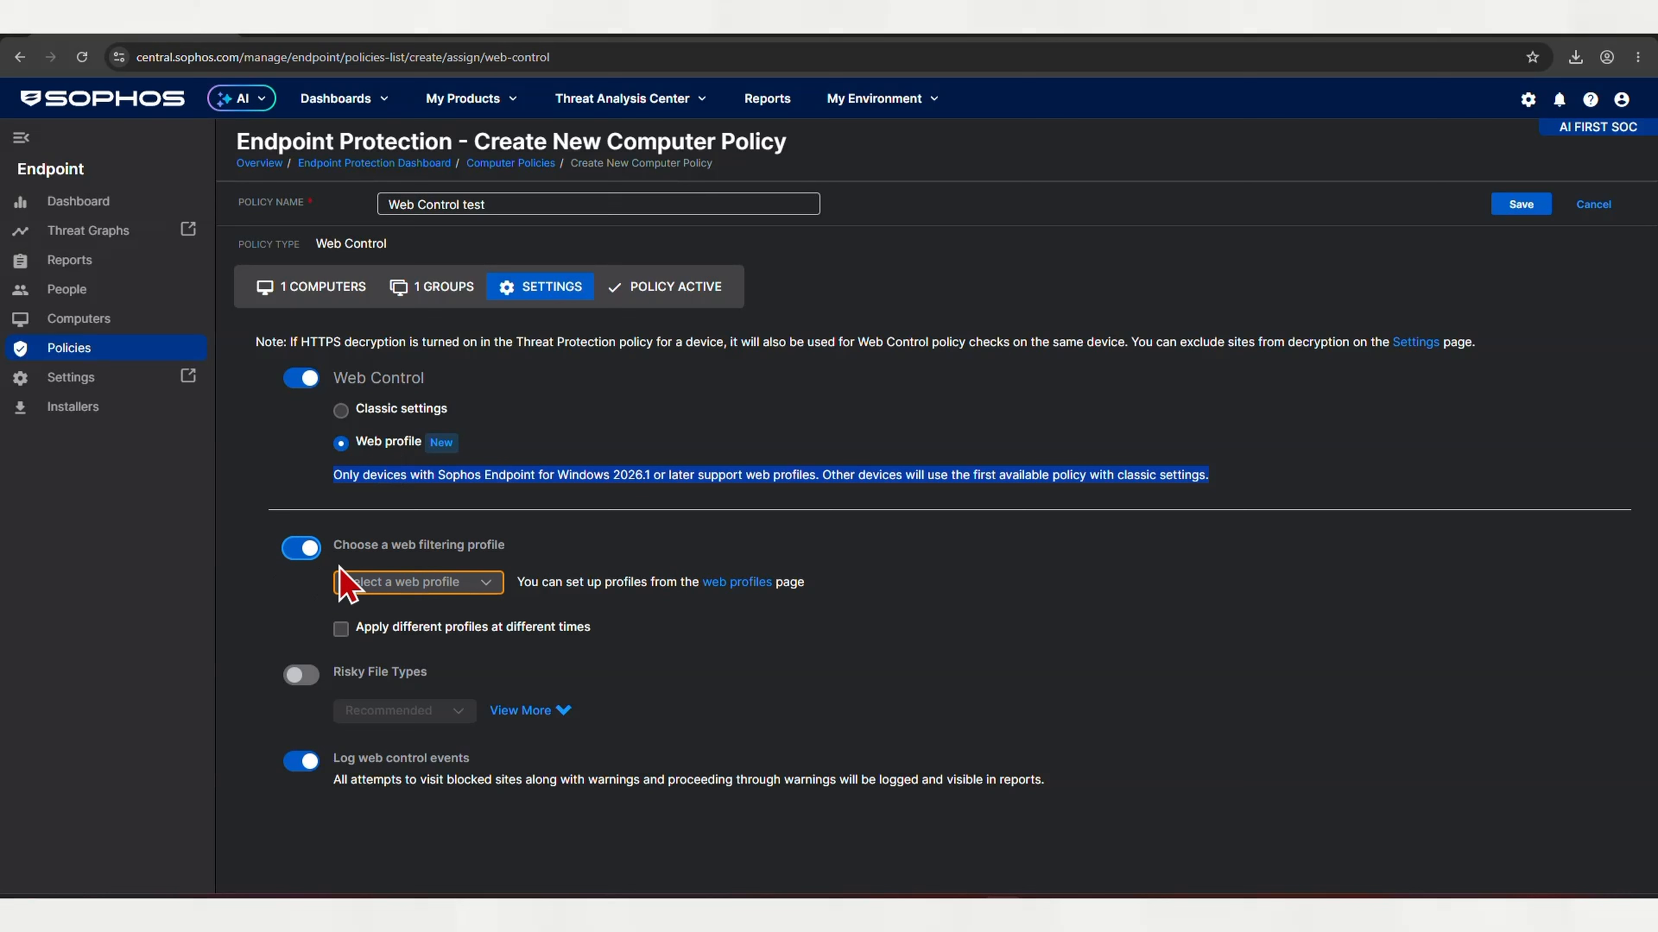
left_click(369, 583)
left_click(368, 583)
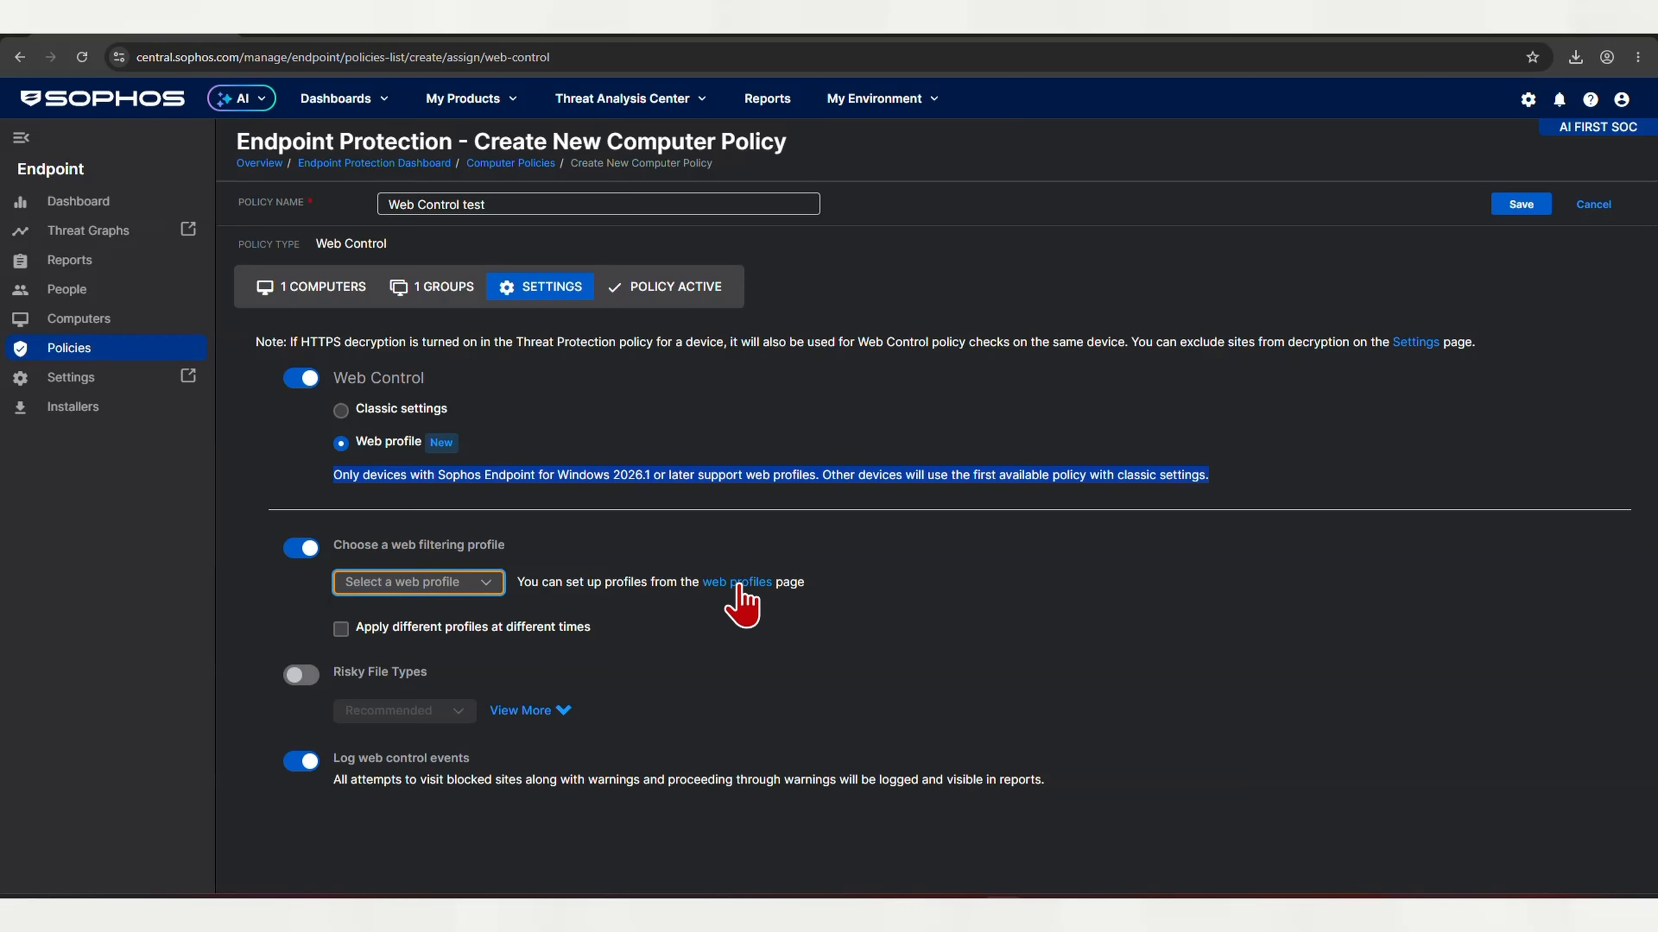
Step: From the web profiles page, start a new web filtering profile named test2 with filtering by web category turned on
left_click(738, 583)
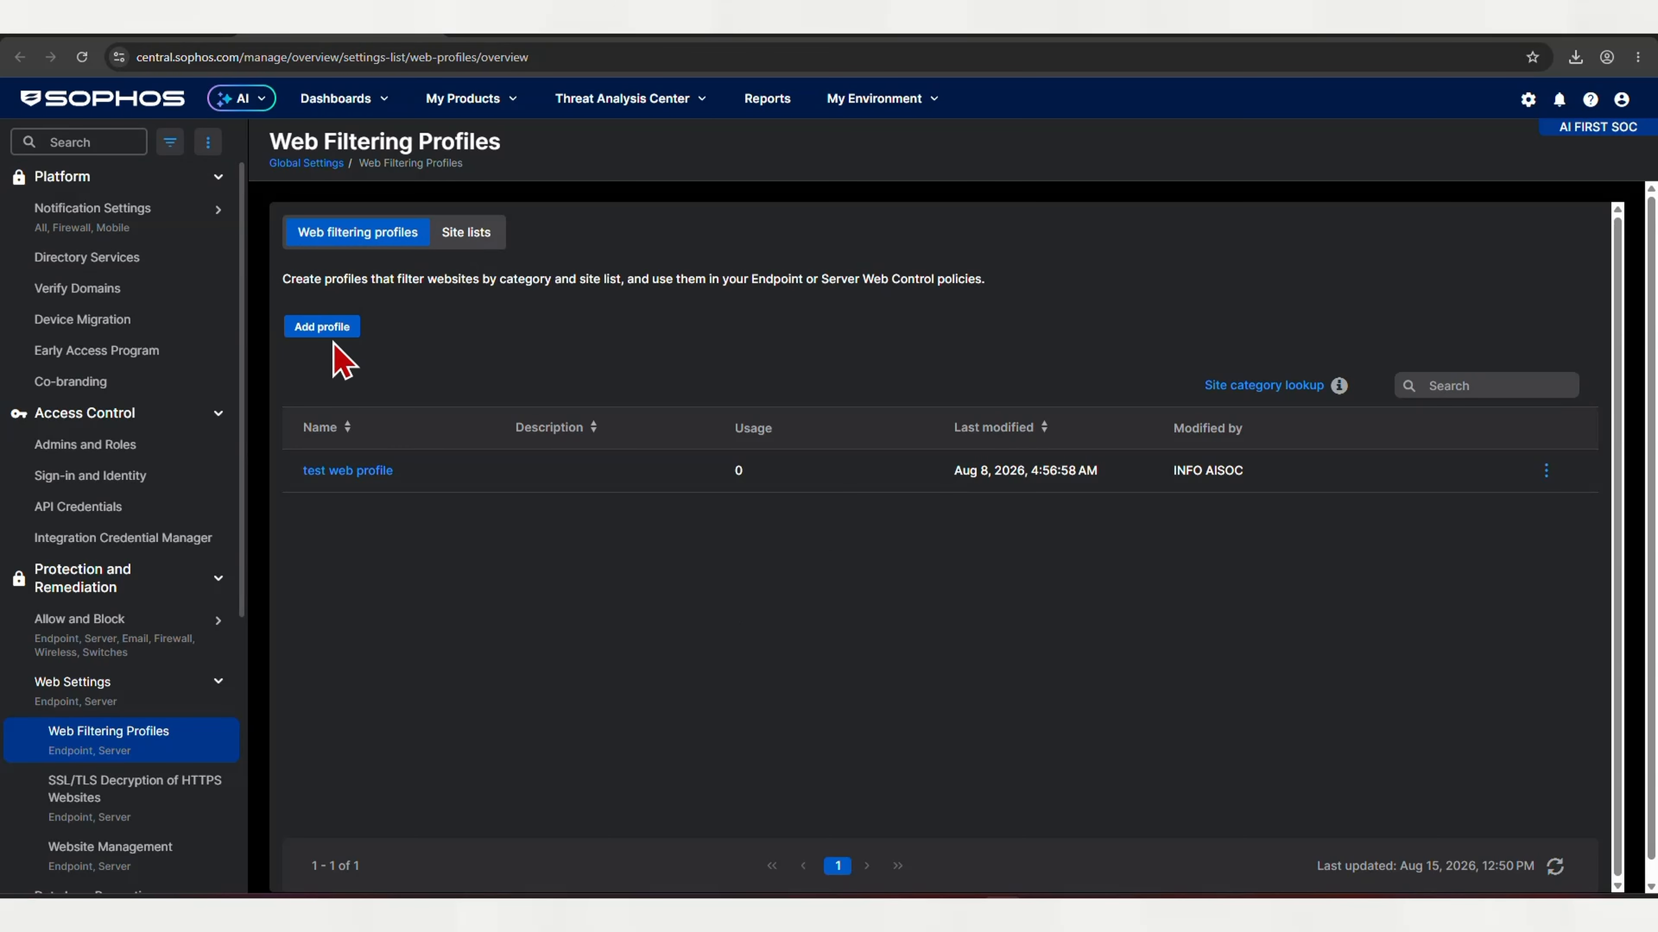
left_click(312, 330)
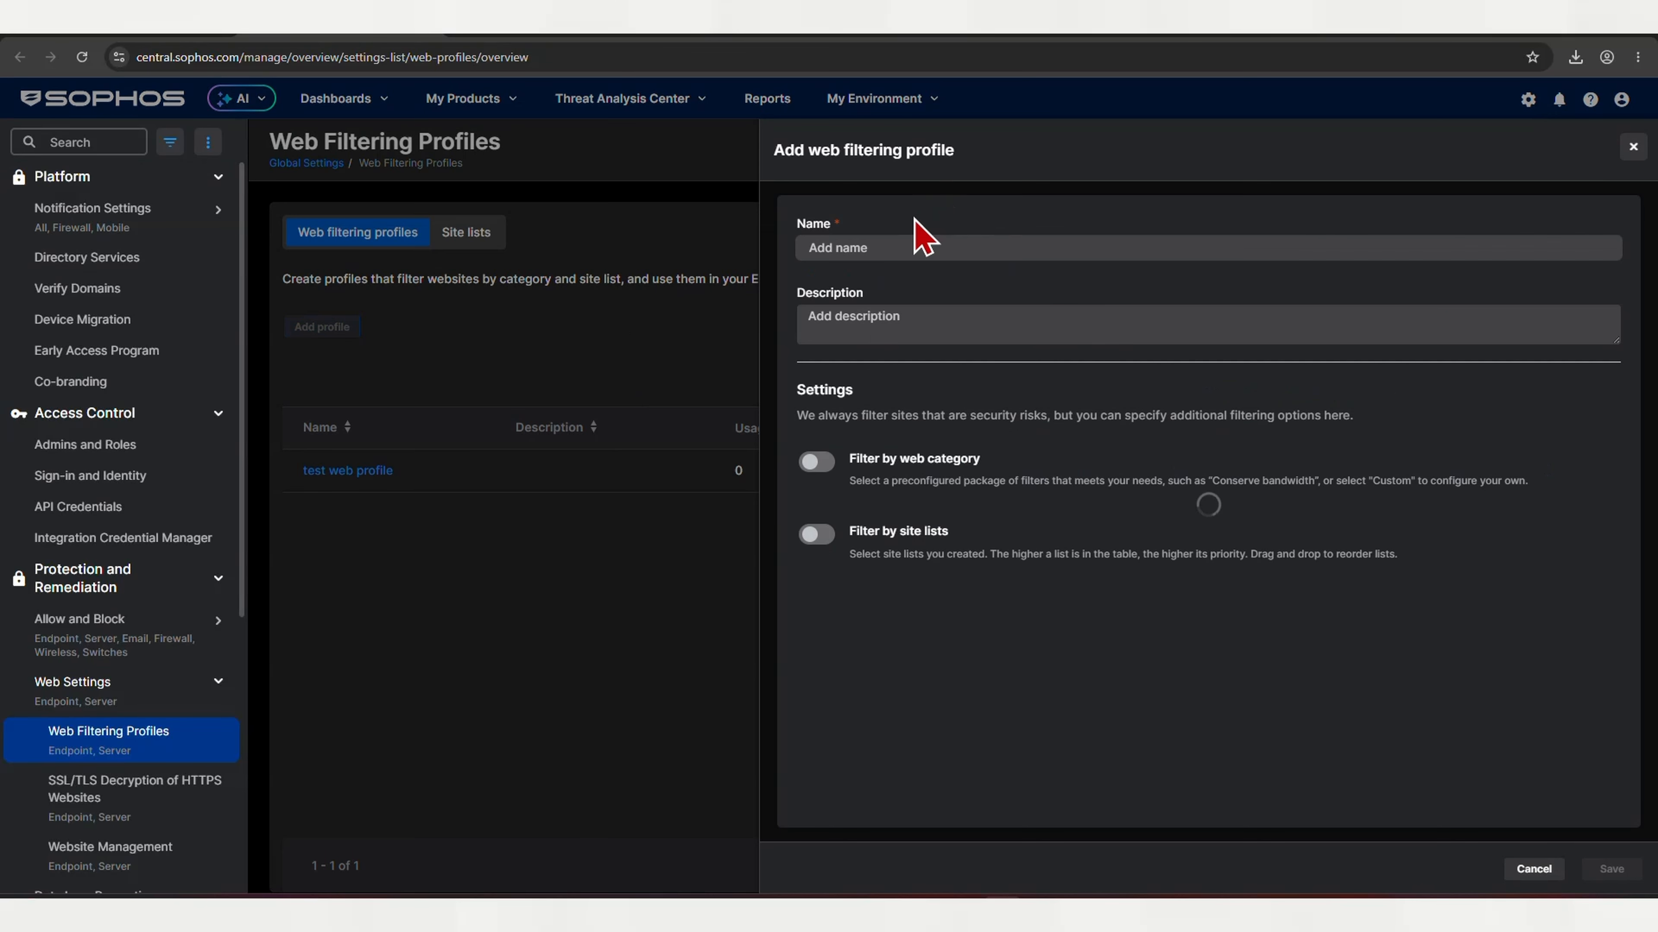
left_click(871, 248)
type("tes")
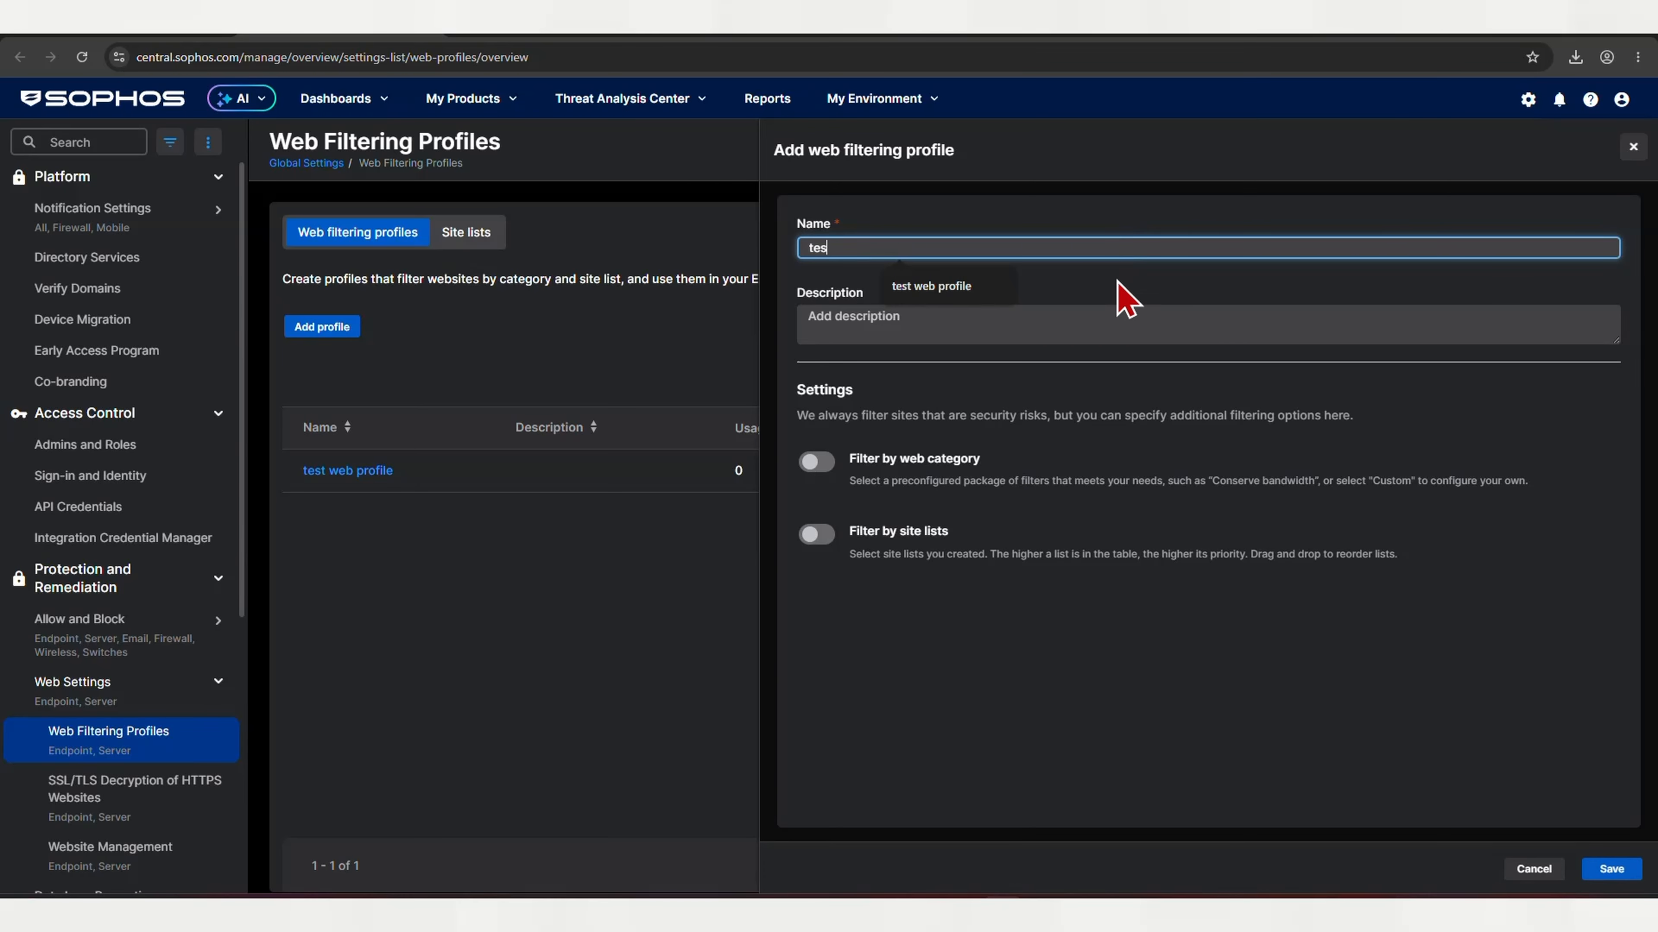
type("t2")
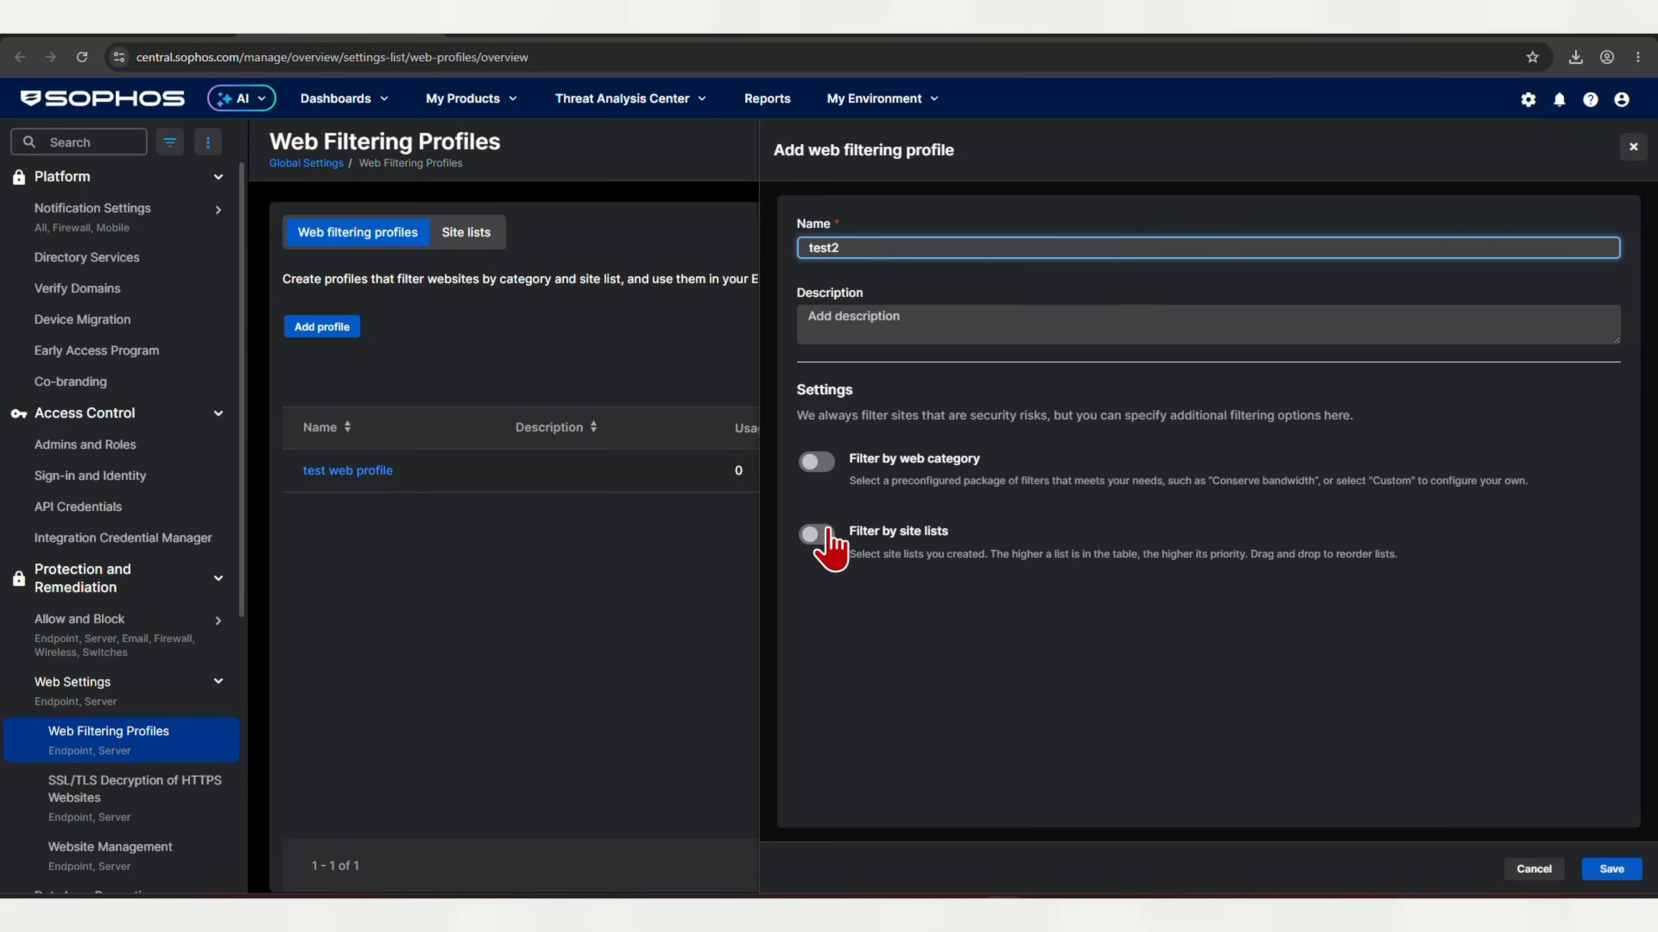
left_click(815, 462)
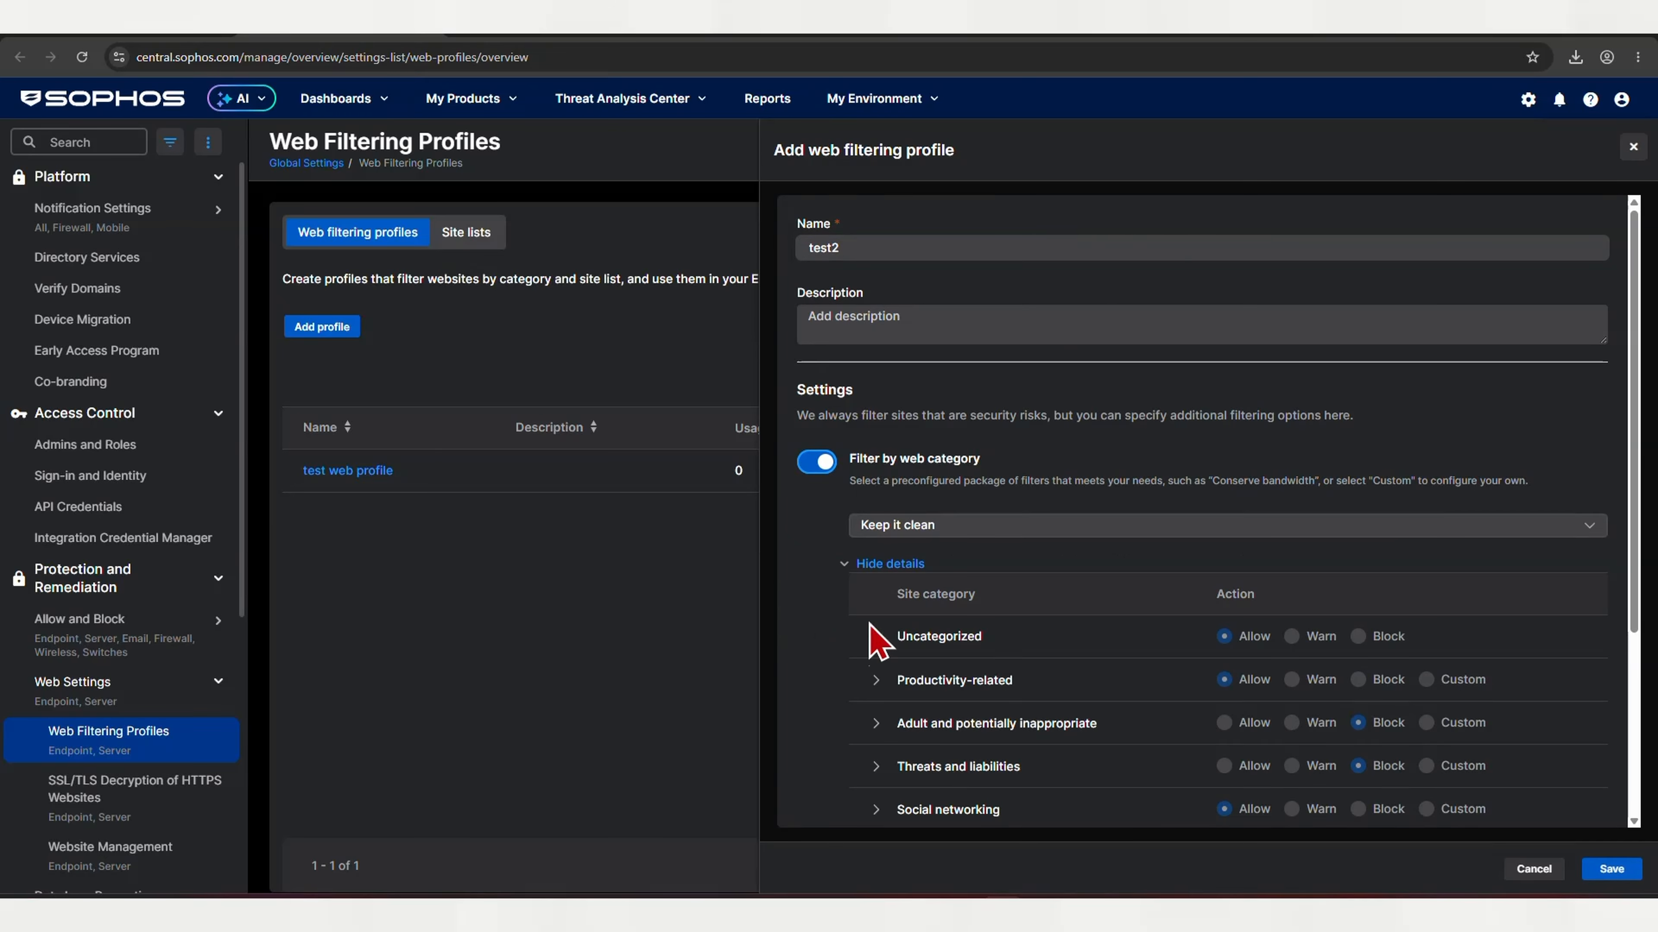
scroll(869, 646, "down", 4)
left_click(810, 775)
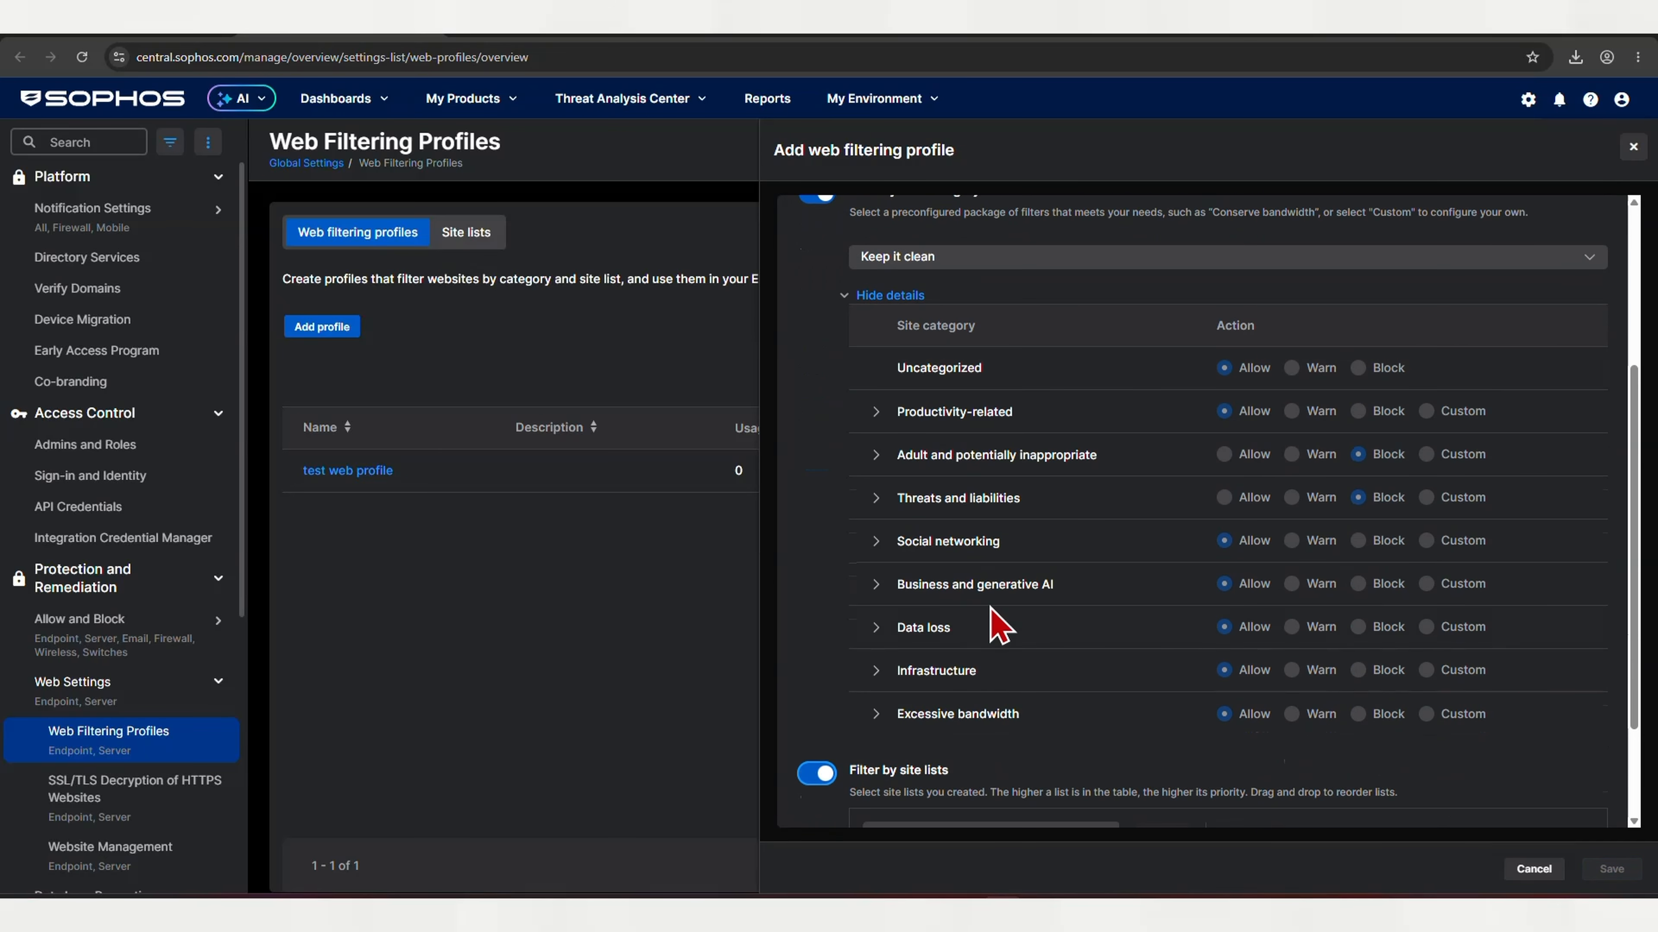
scroll(995, 632, "down", 2)
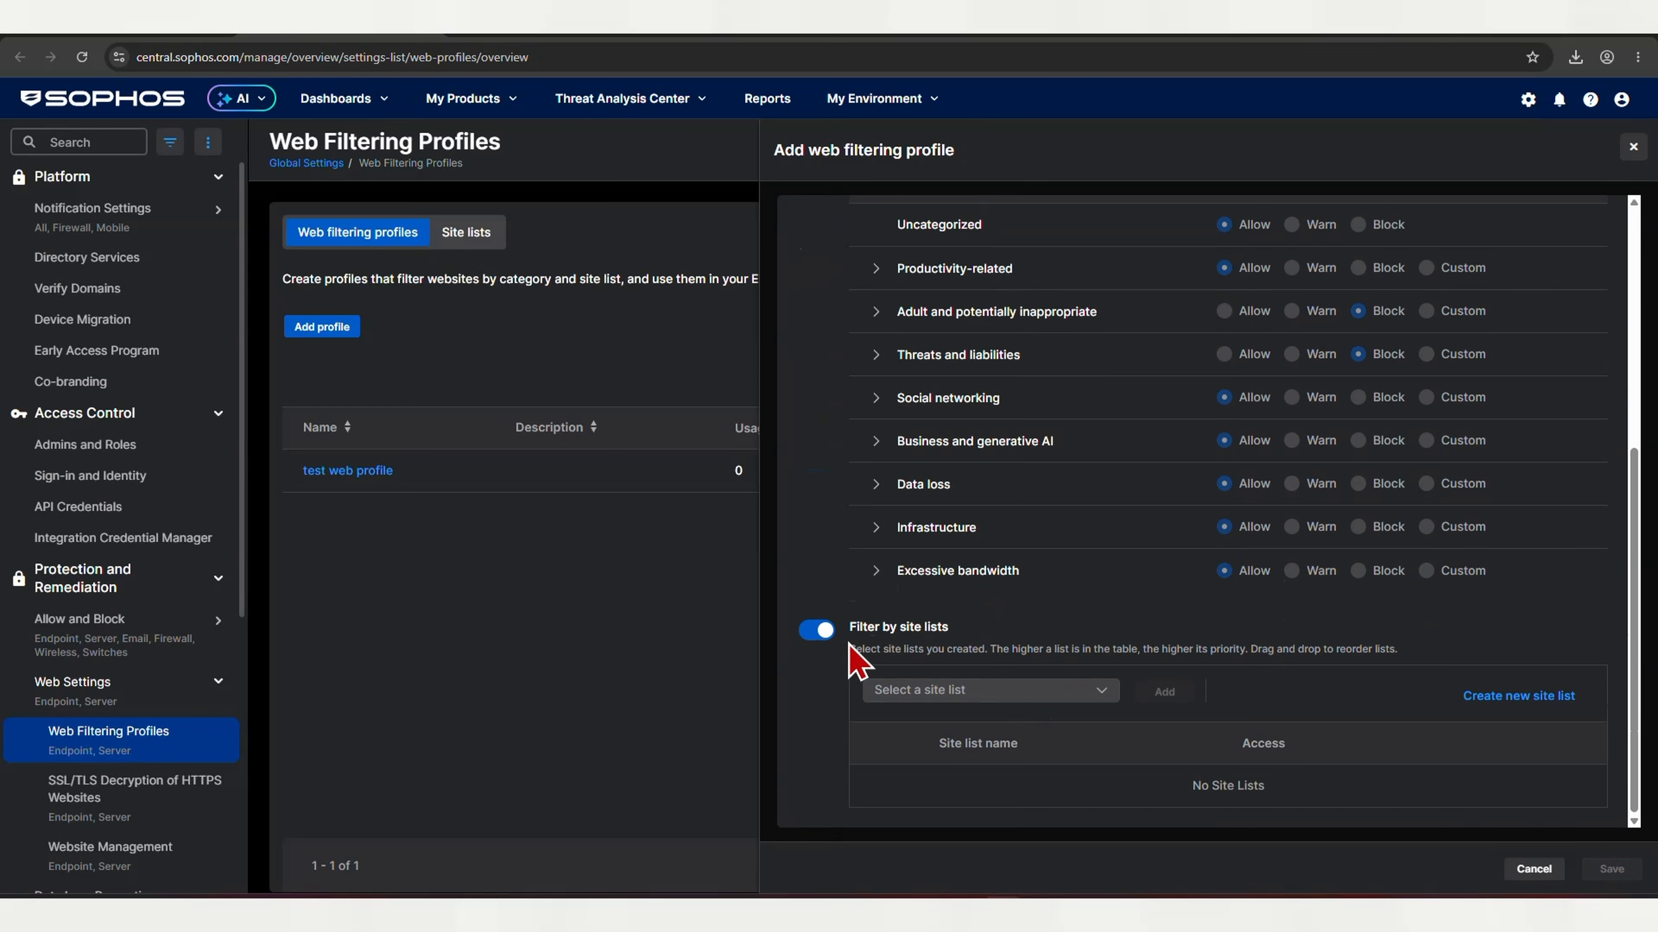
left_click(816, 631)
scroll(1168, 496, "down", 5)
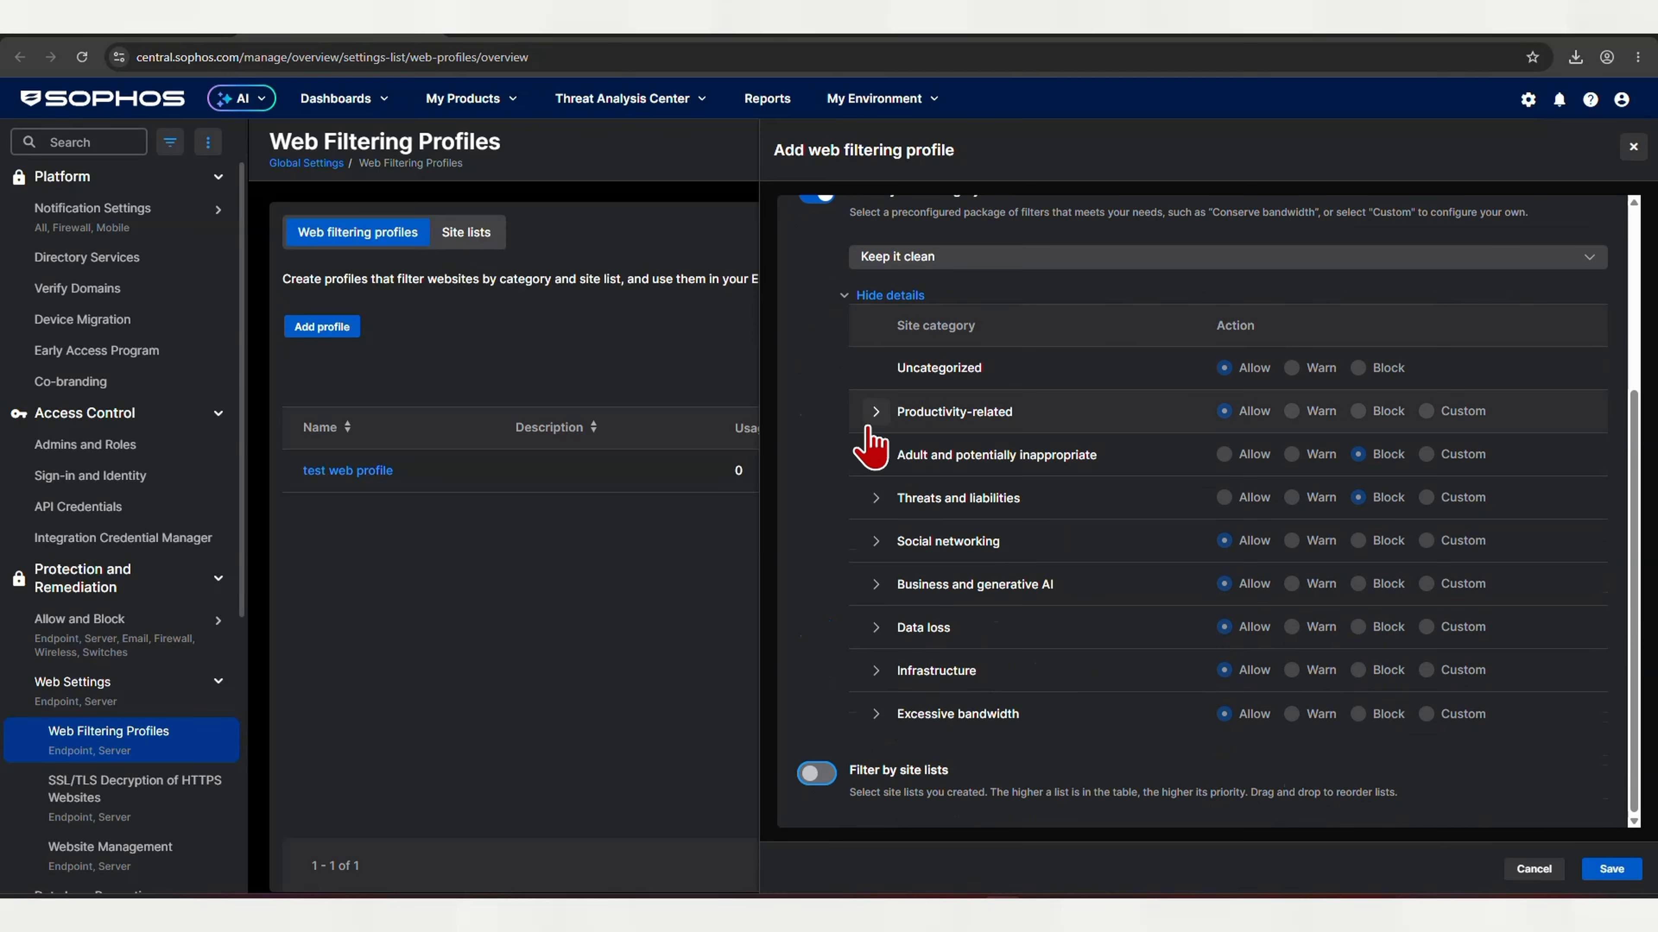
Step: Examine the Productivity-related subcategories and the actions assigned to the site categories under the current filter package
left_click(873, 411)
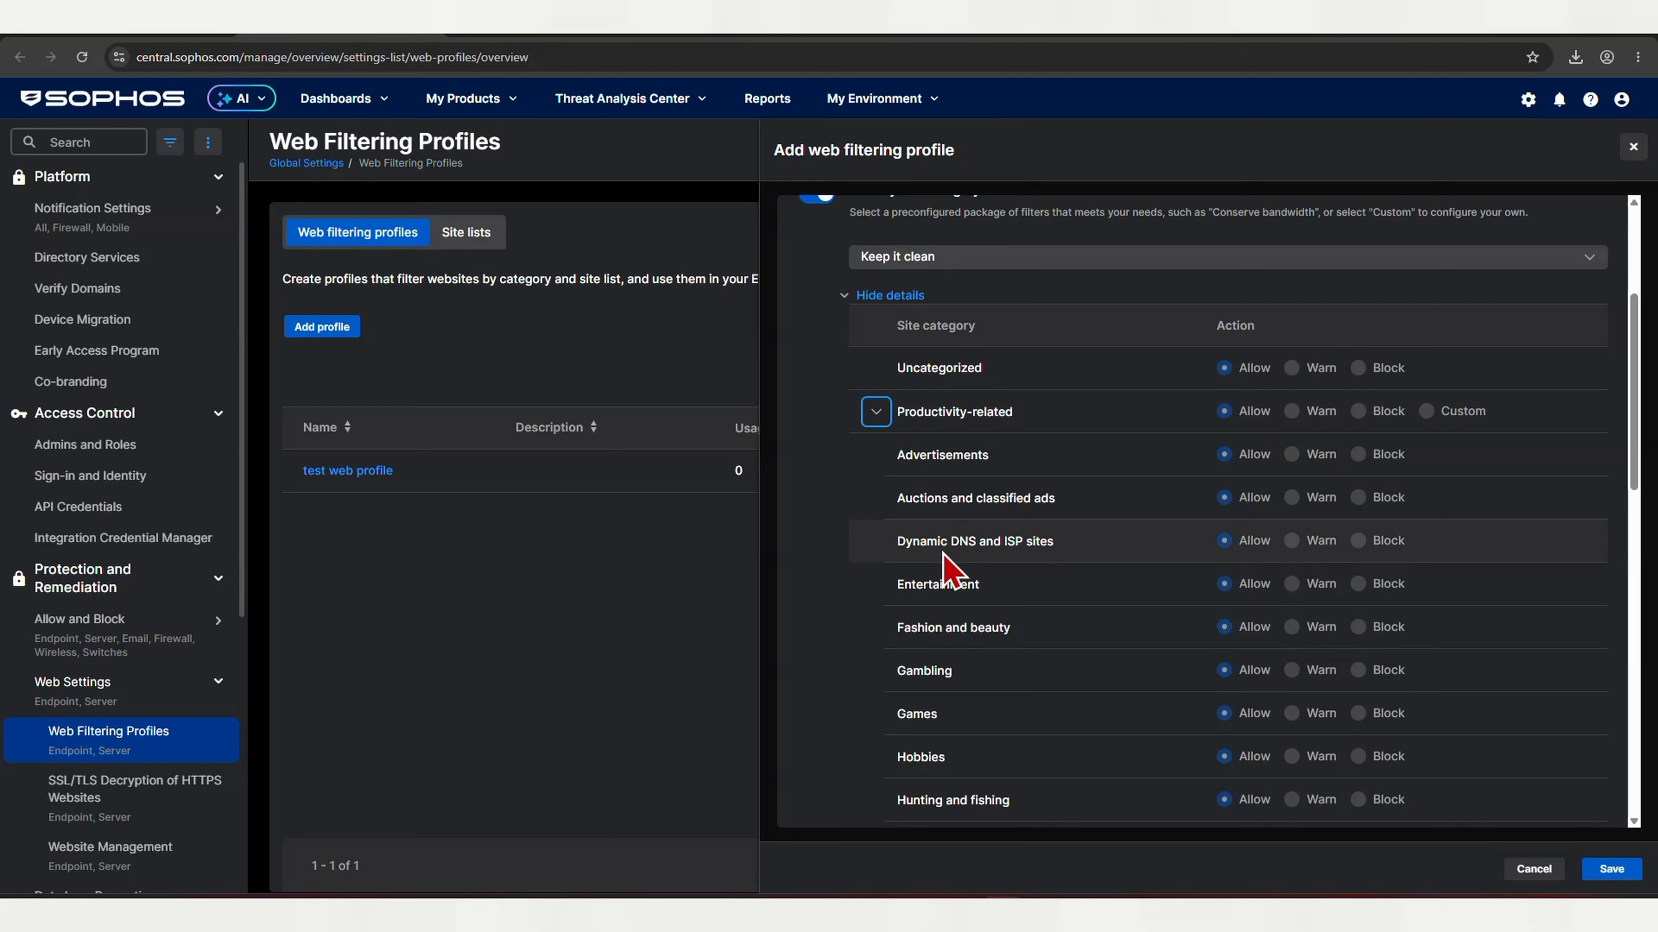
scroll(953, 563, "up", 4)
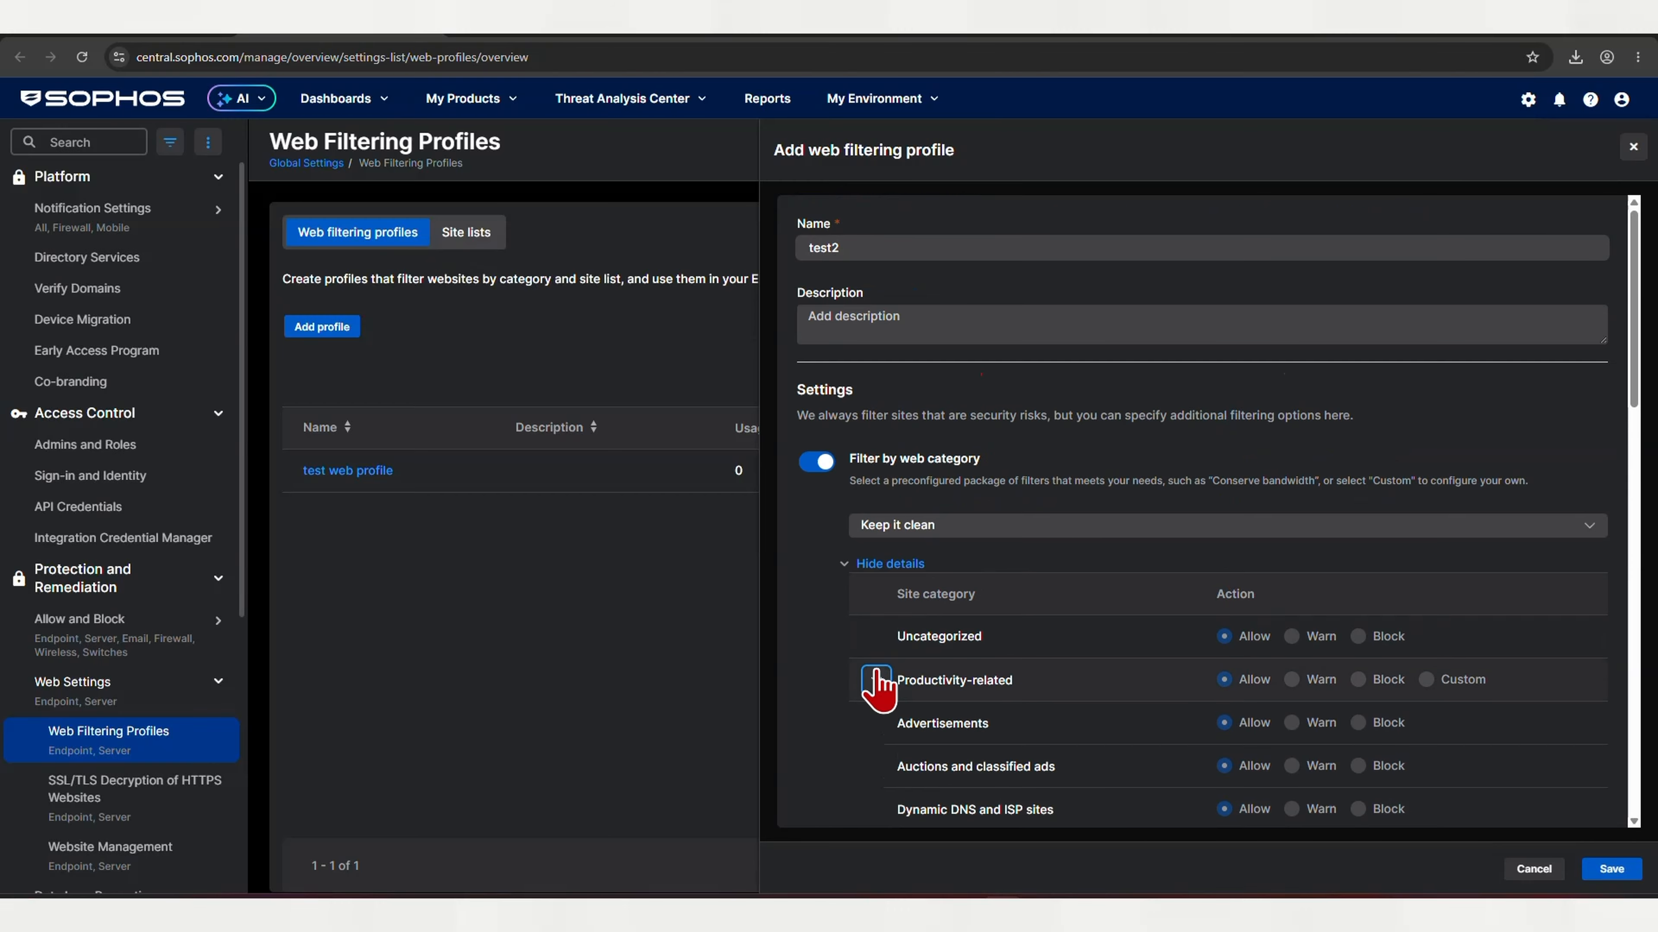
left_click(876, 680)
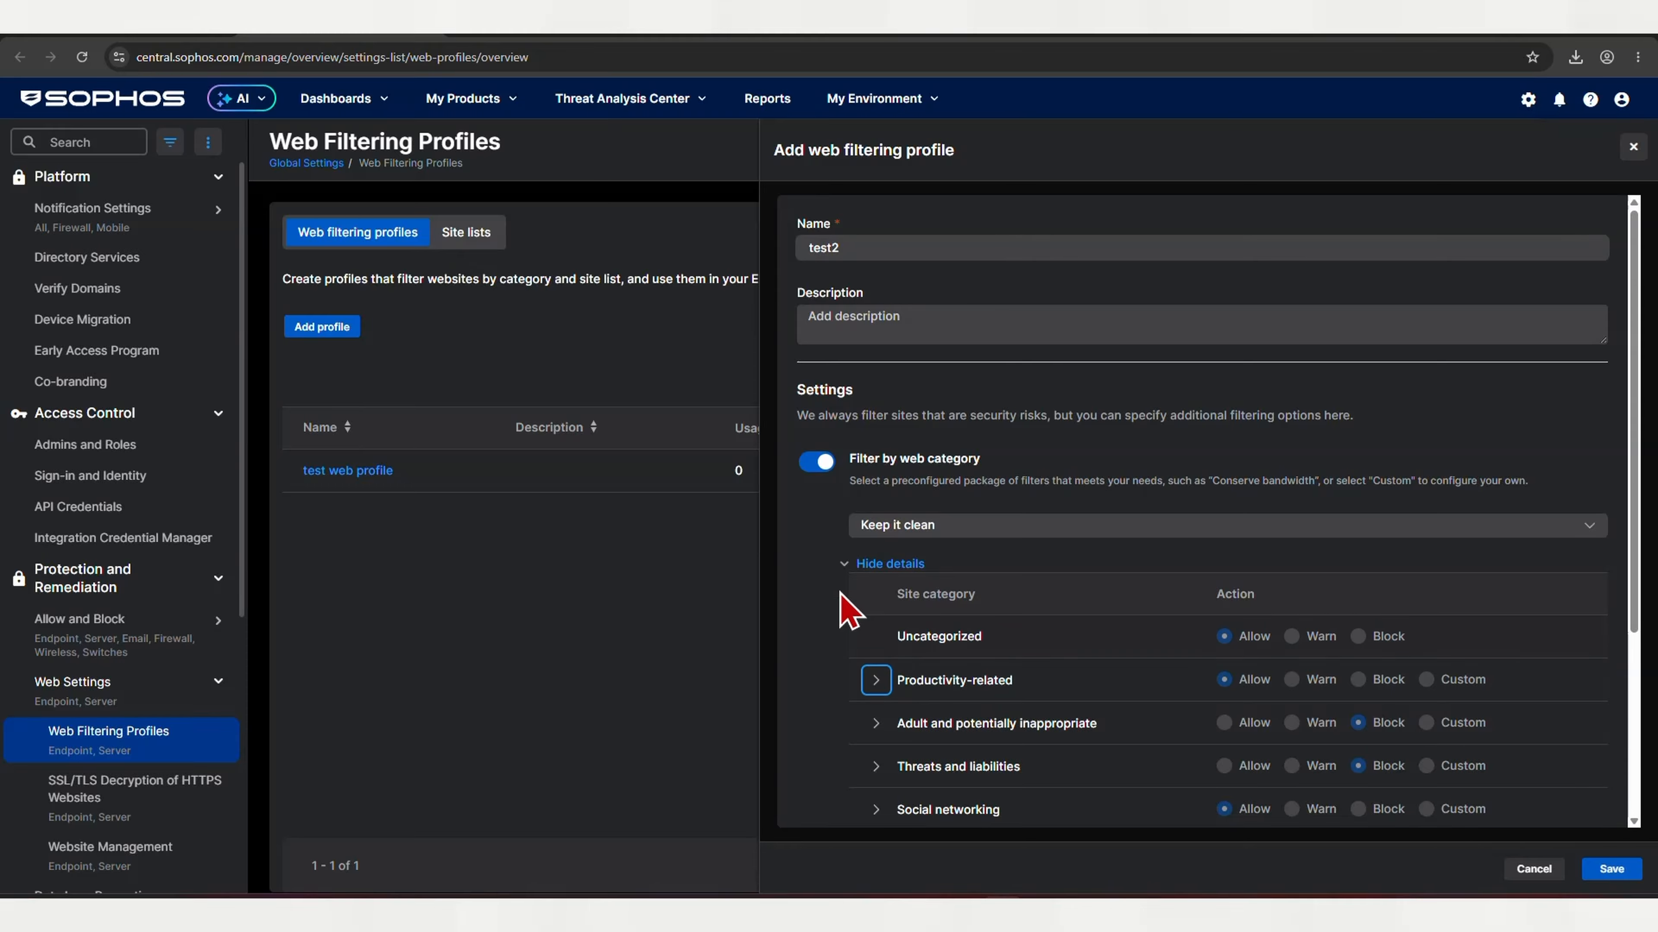
left_click(860, 566)
left_click(857, 569)
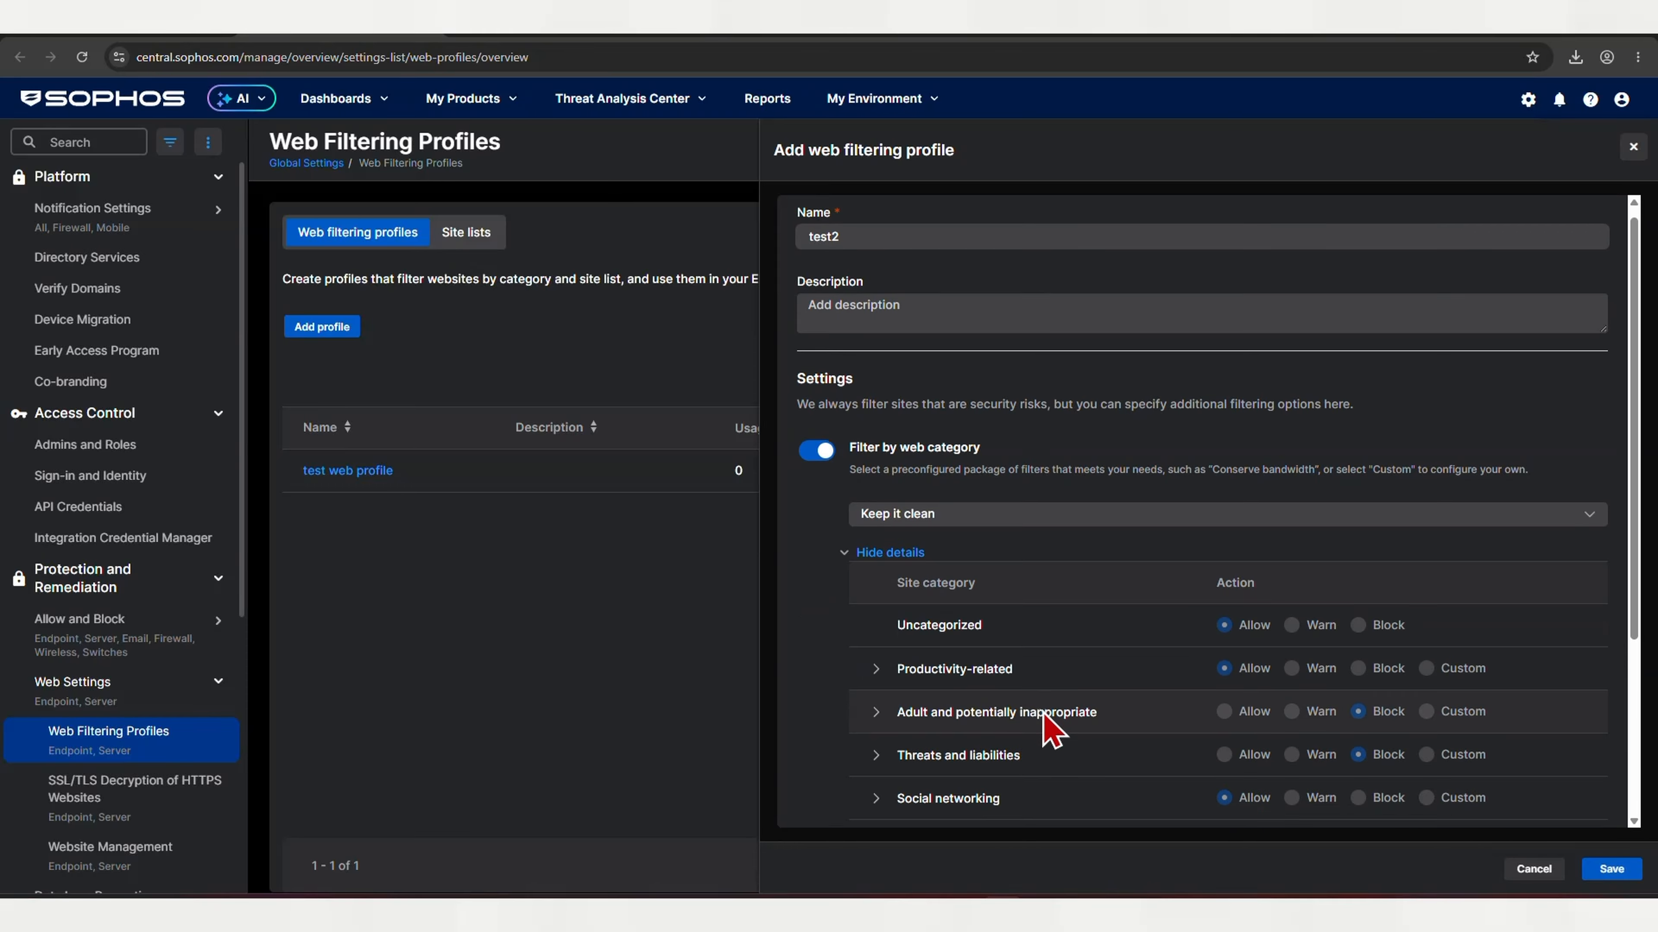
scroll(1047, 726, "down", 4)
scroll(1051, 730, "up", 3)
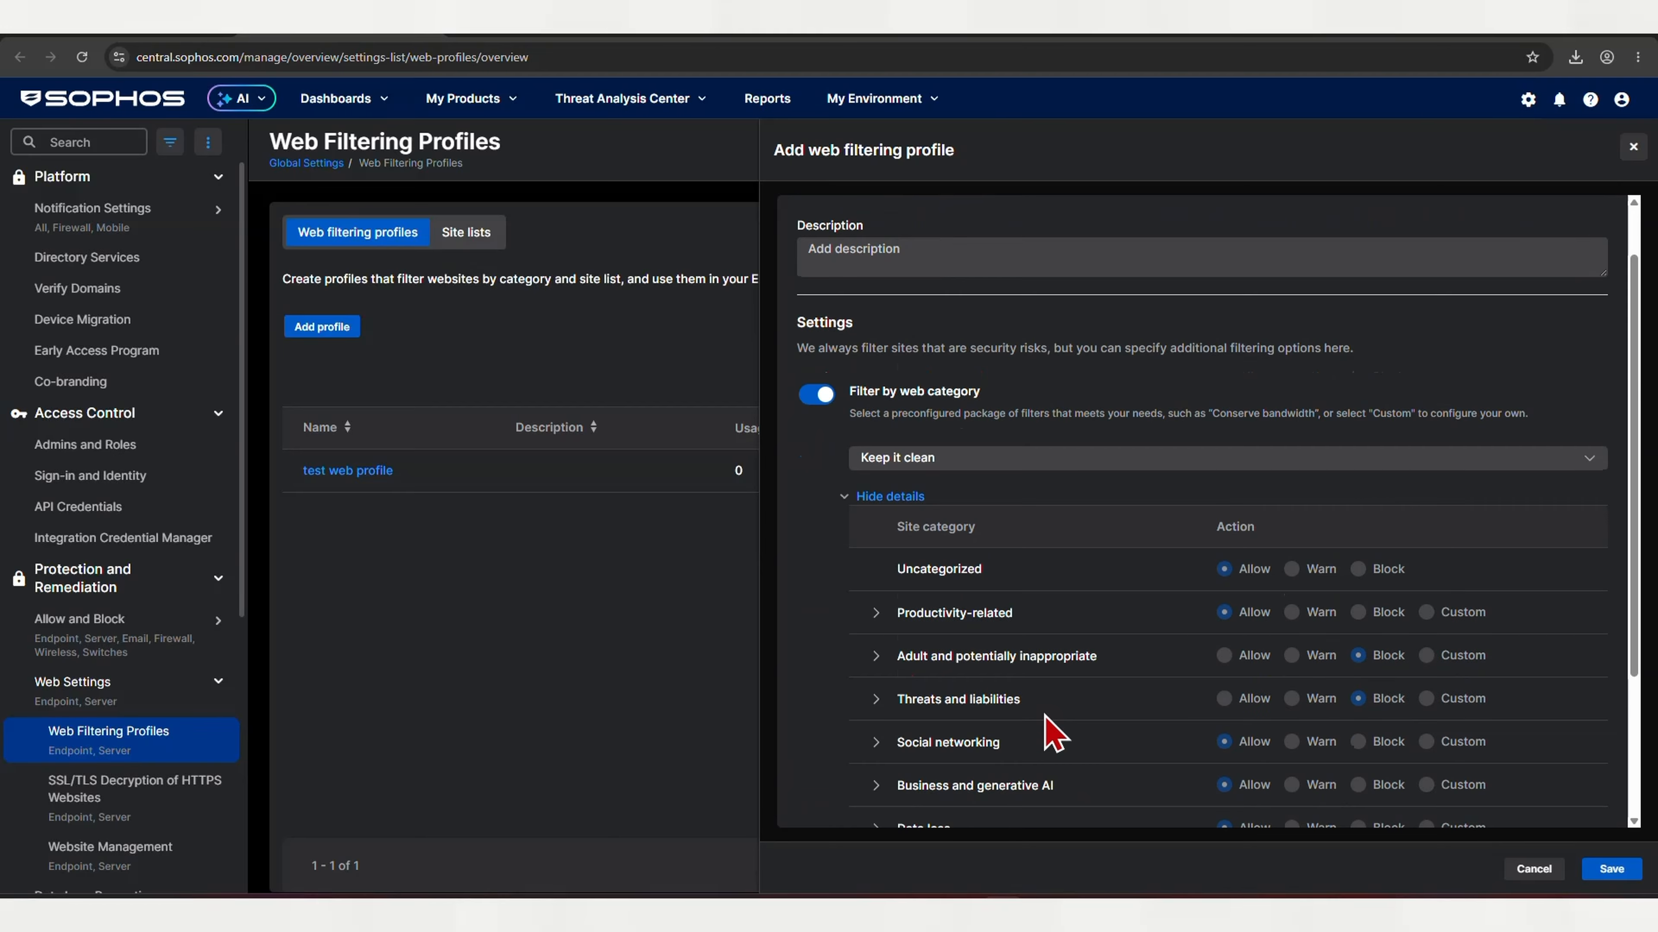
Step: Review the preconfigured web category filter packages and set the profile's package to Custom
left_click(997, 464)
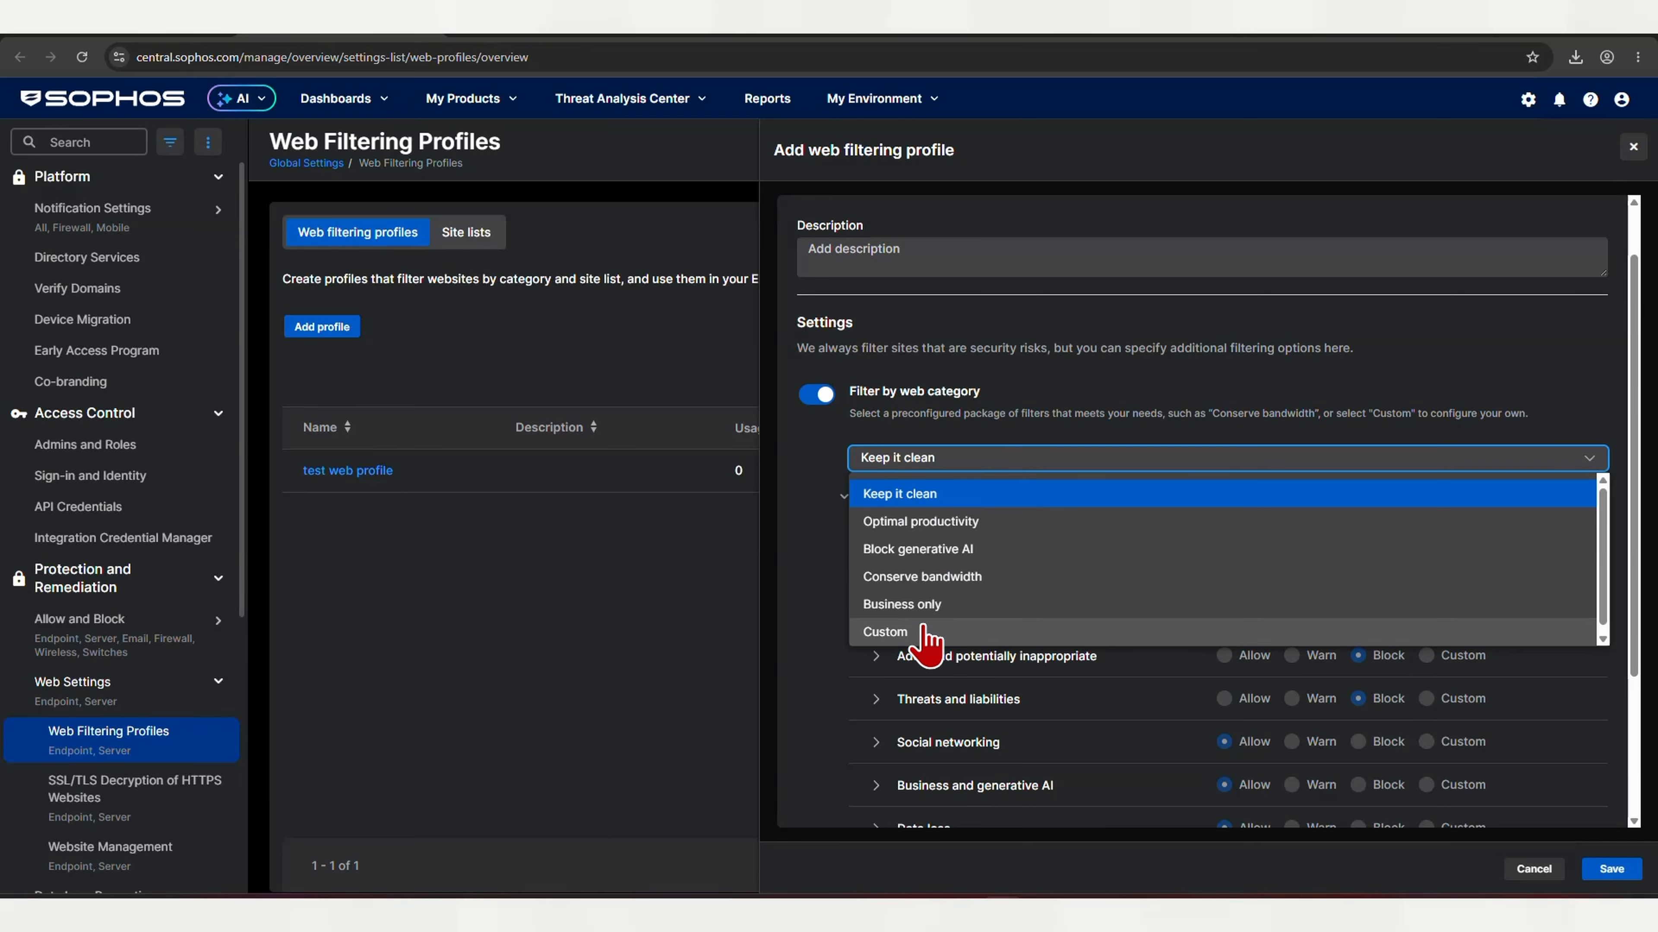
left_click(940, 488)
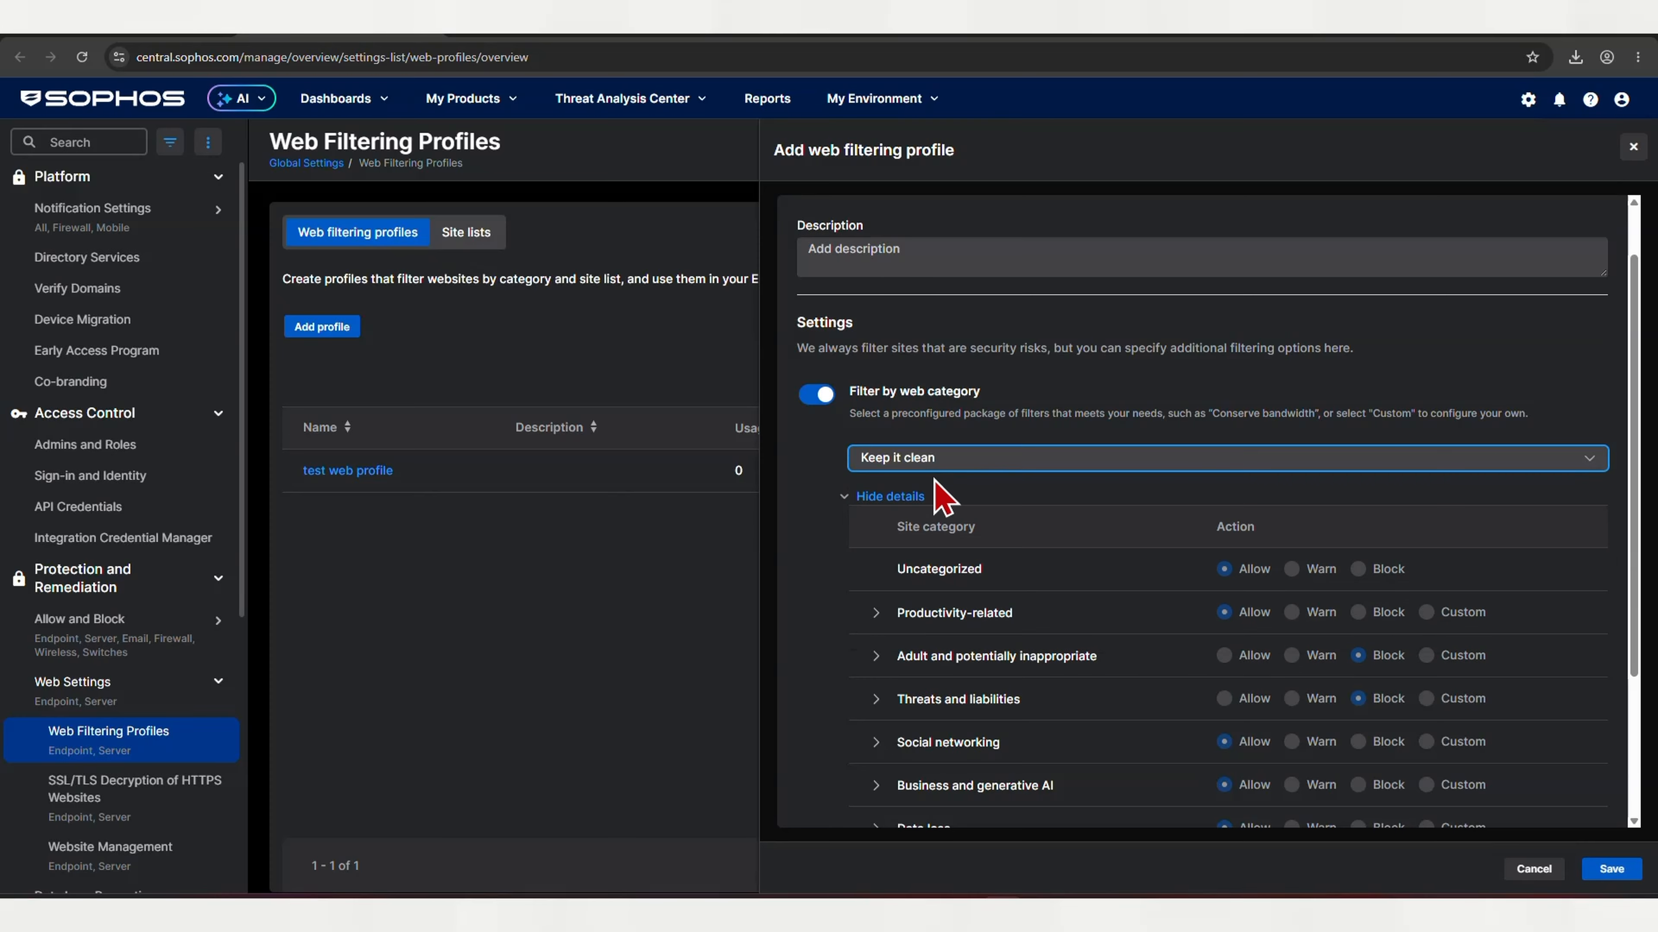
left_click(945, 465)
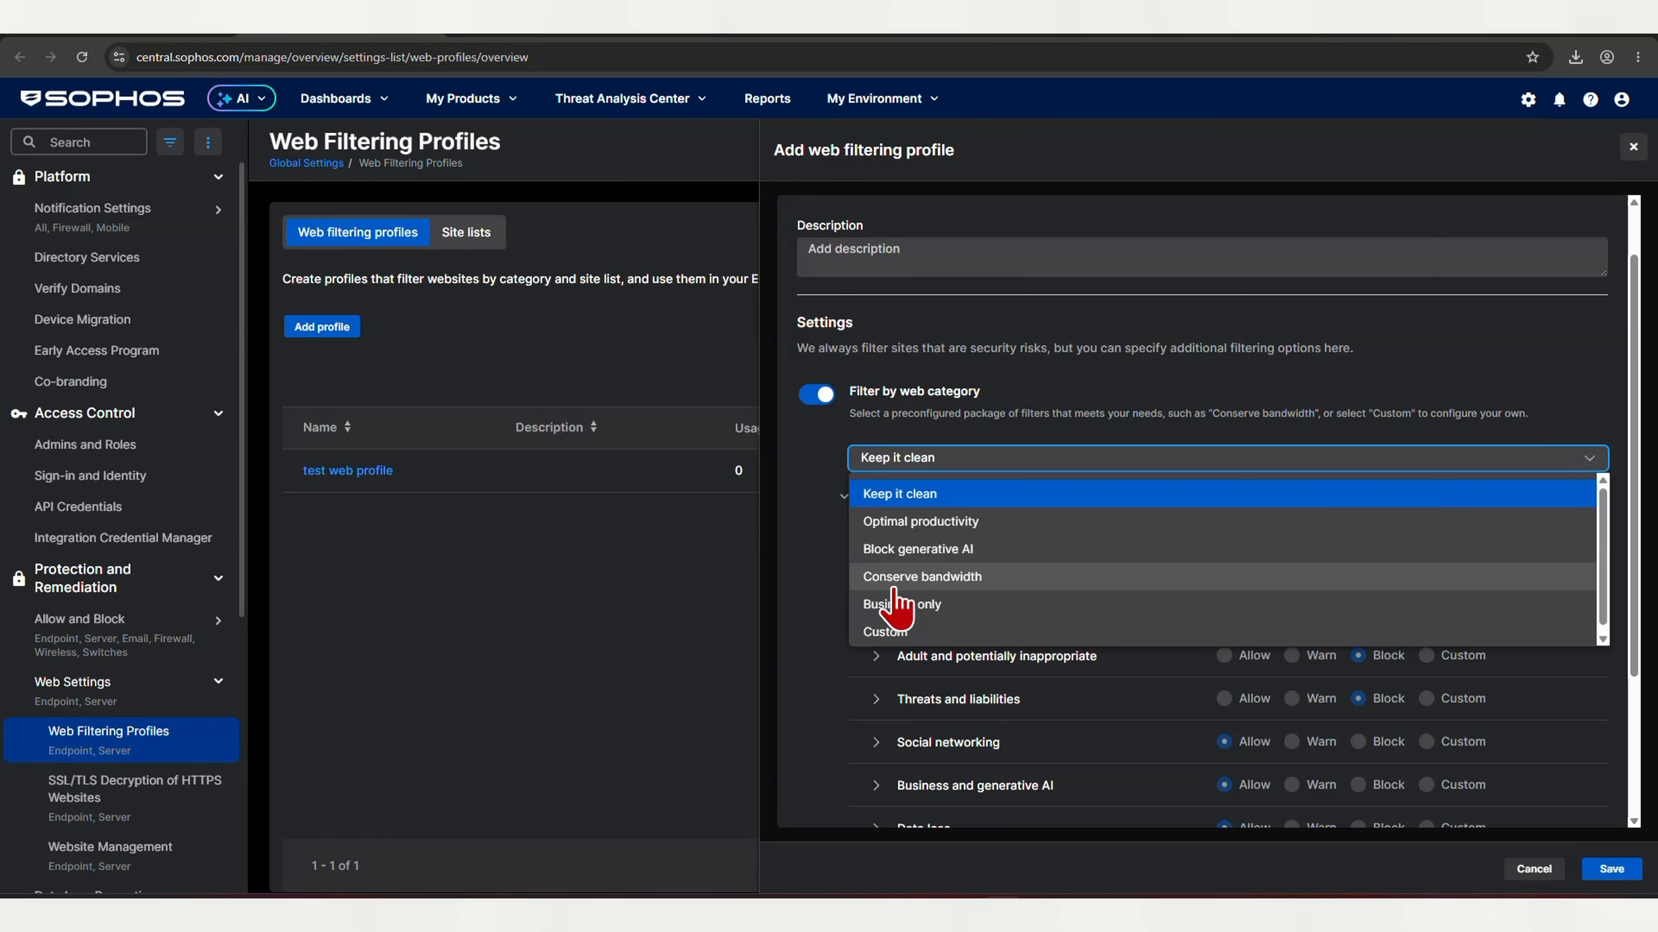
left_click(904, 631)
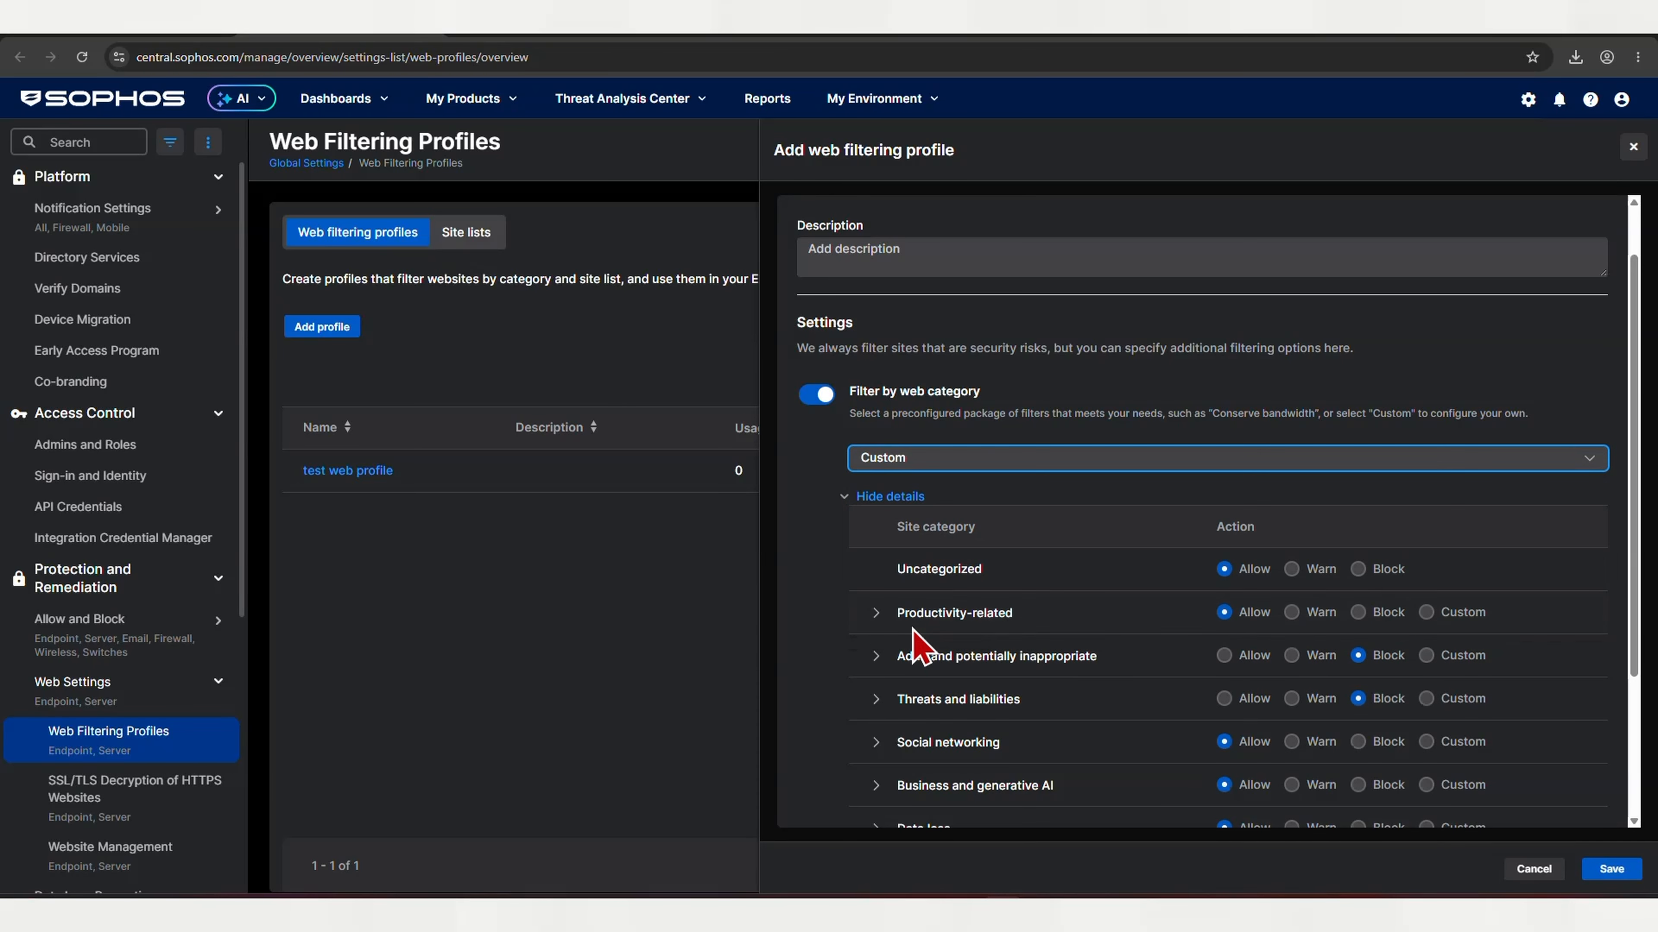
Step: Examine the subcategories of the Social networking category and the actions assigned to them under the Custom package
scroll(927, 523, "down", 3)
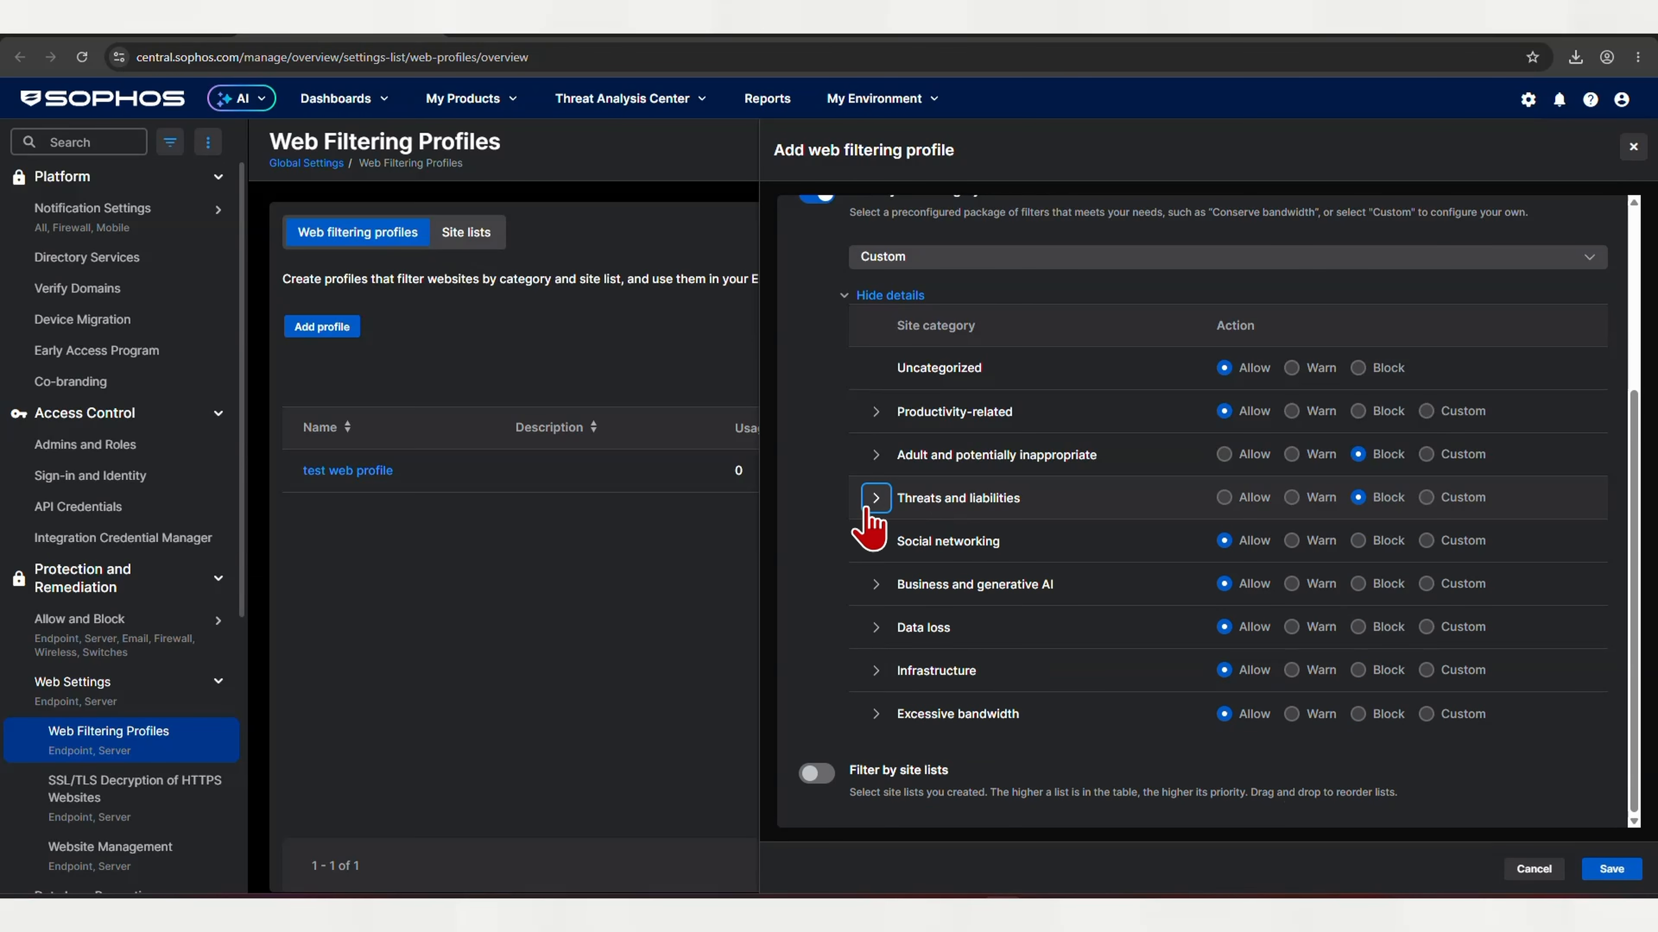
left_click(876, 541)
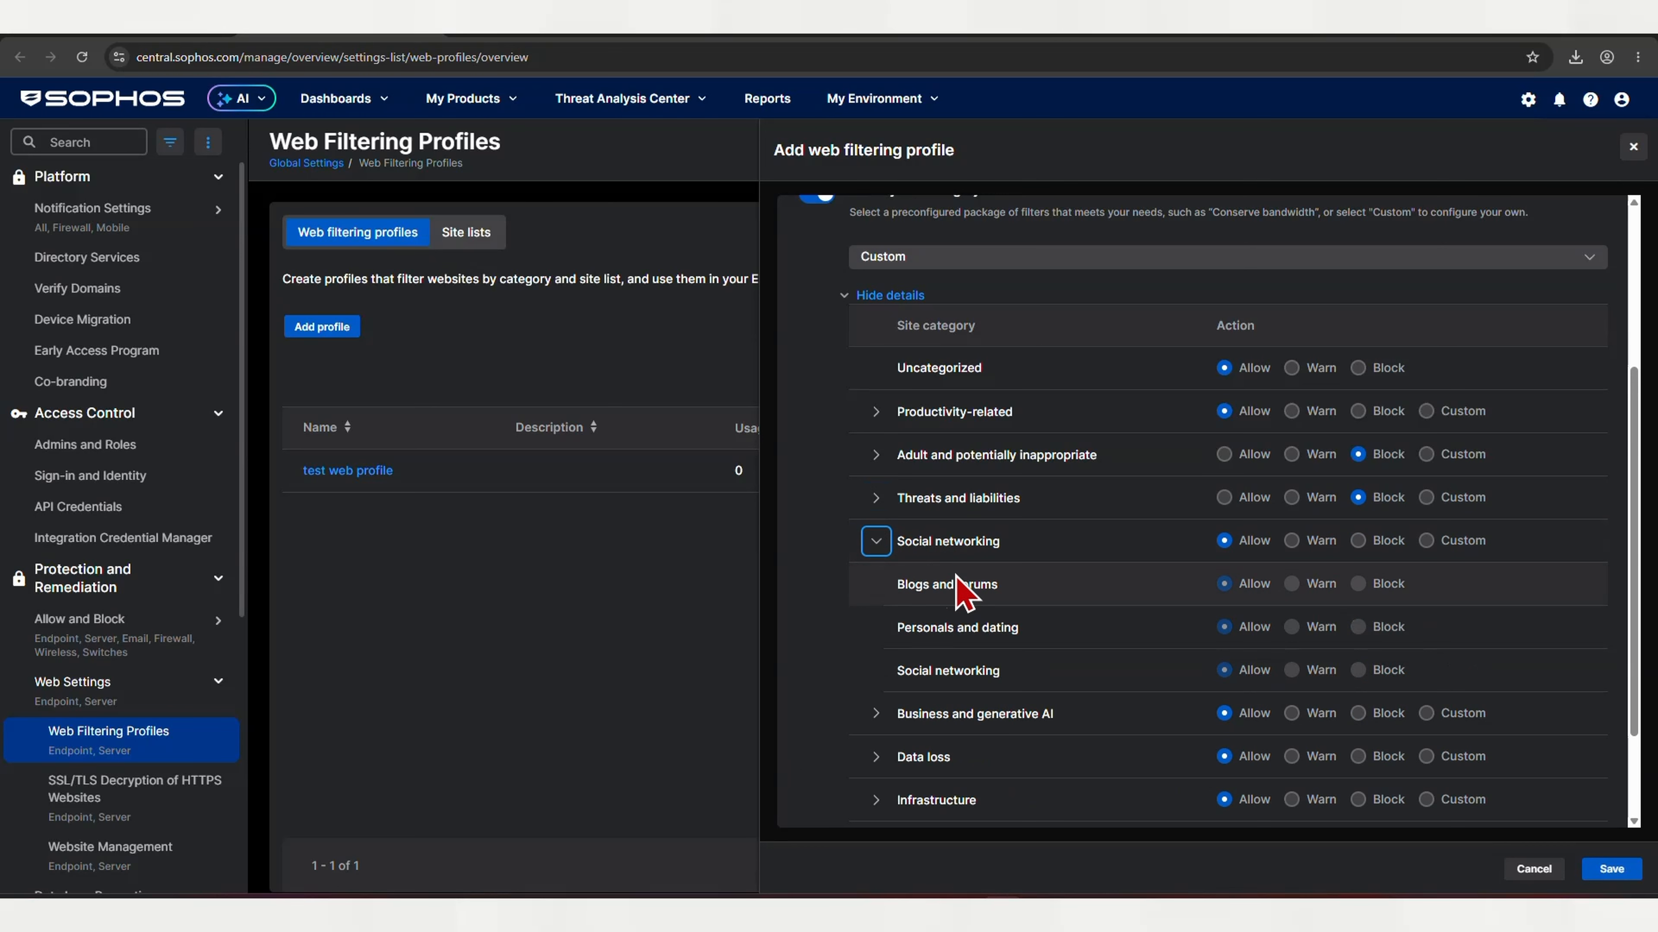
scroll(963, 591, "down", 2)
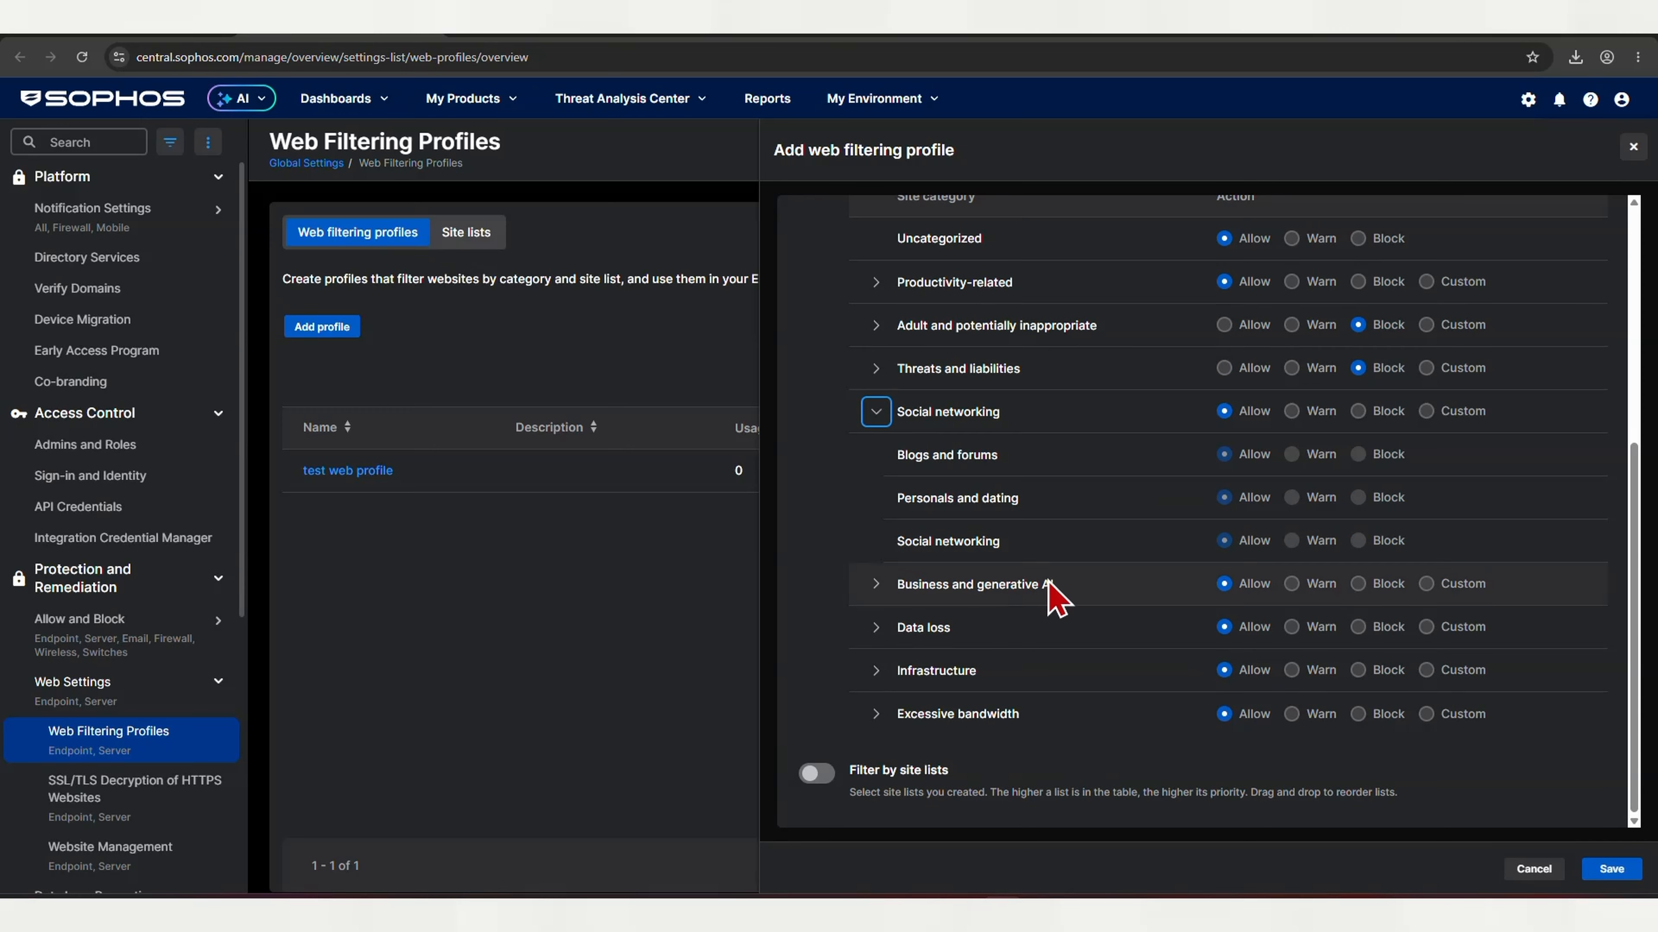
triple_click(927, 541)
left_click(927, 548)
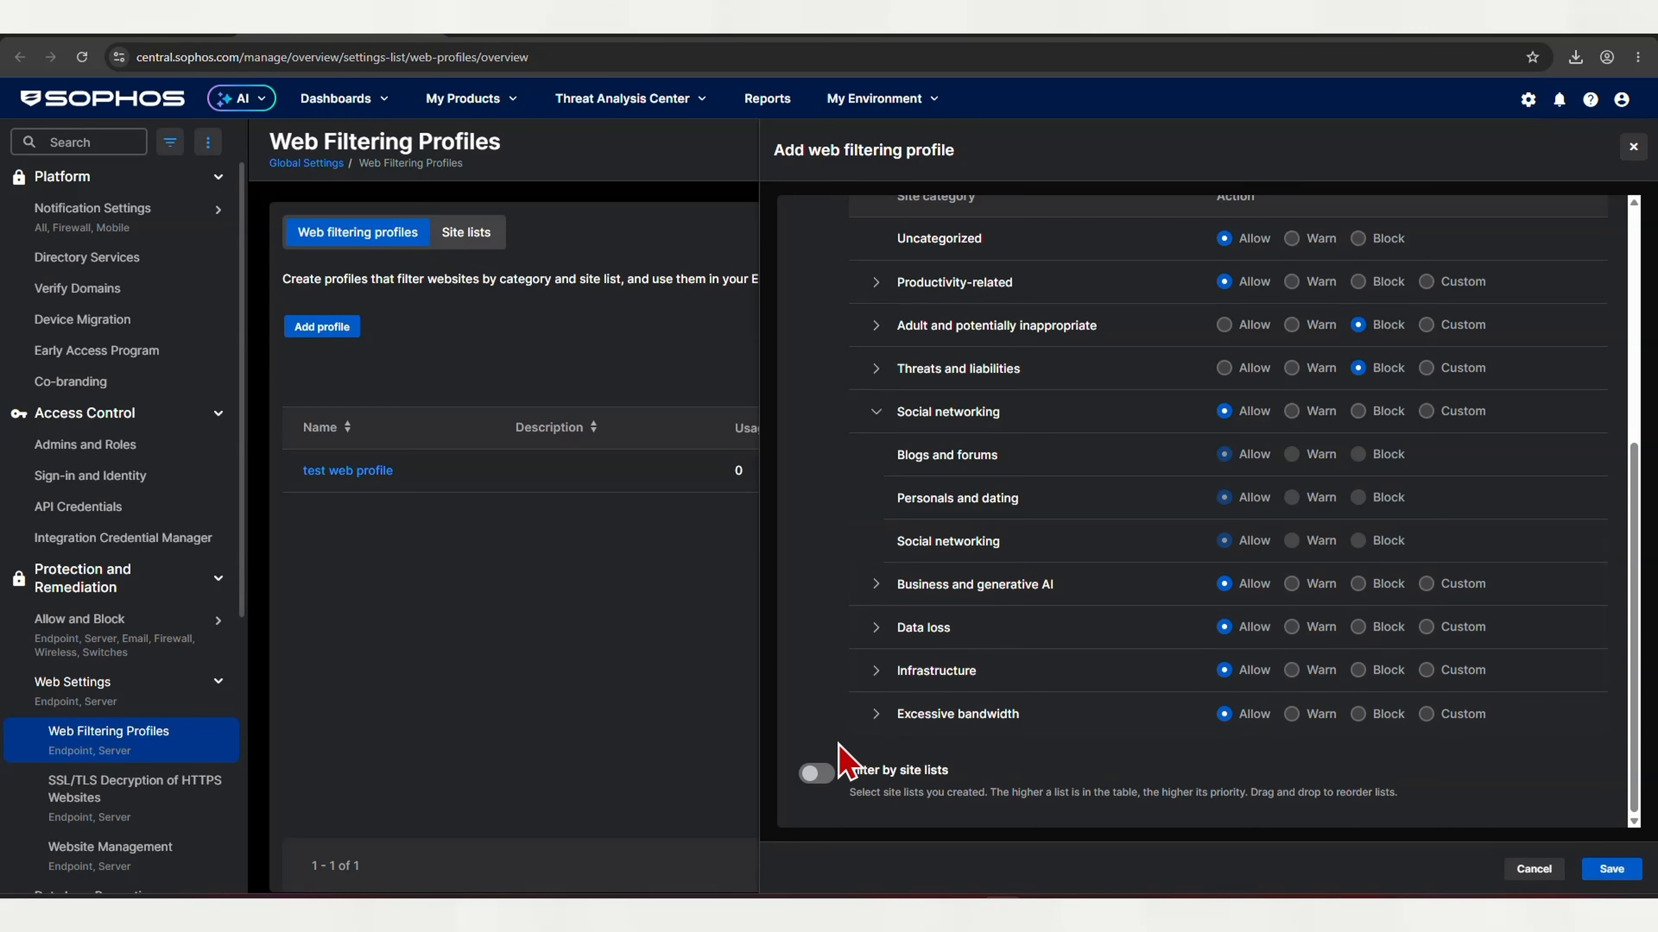
Step: Turn on filtering by site lists, check the selectable site lists and start creating a new site list
left_click(813, 775)
scroll(1029, 740, "down", 2)
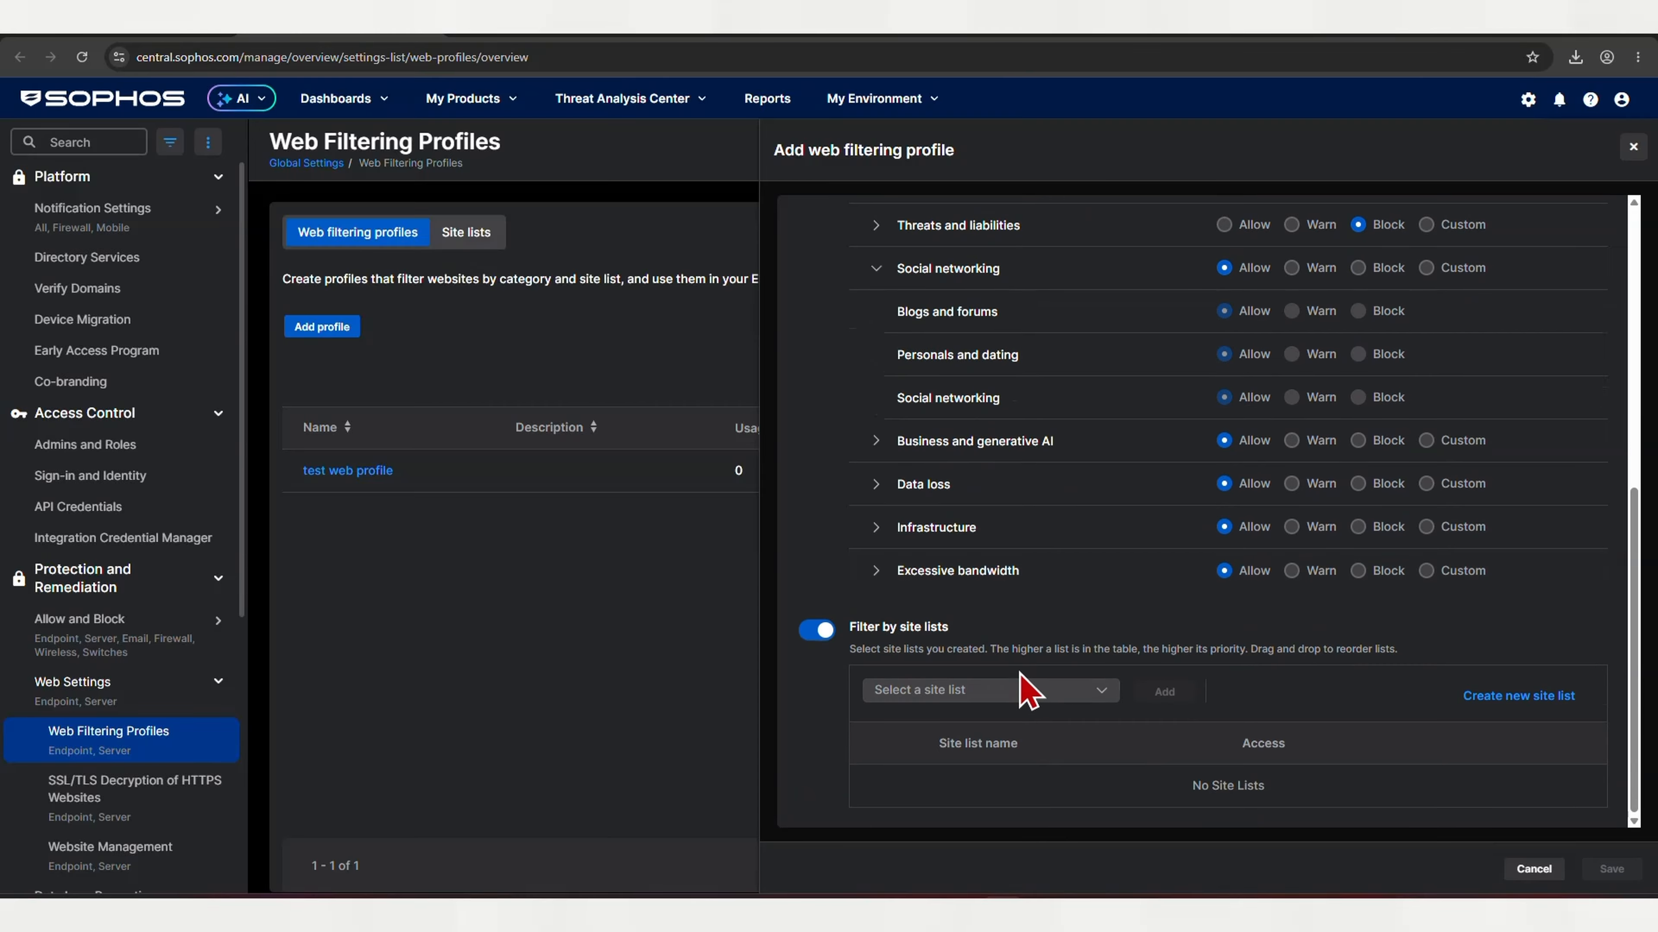
left_click(1022, 690)
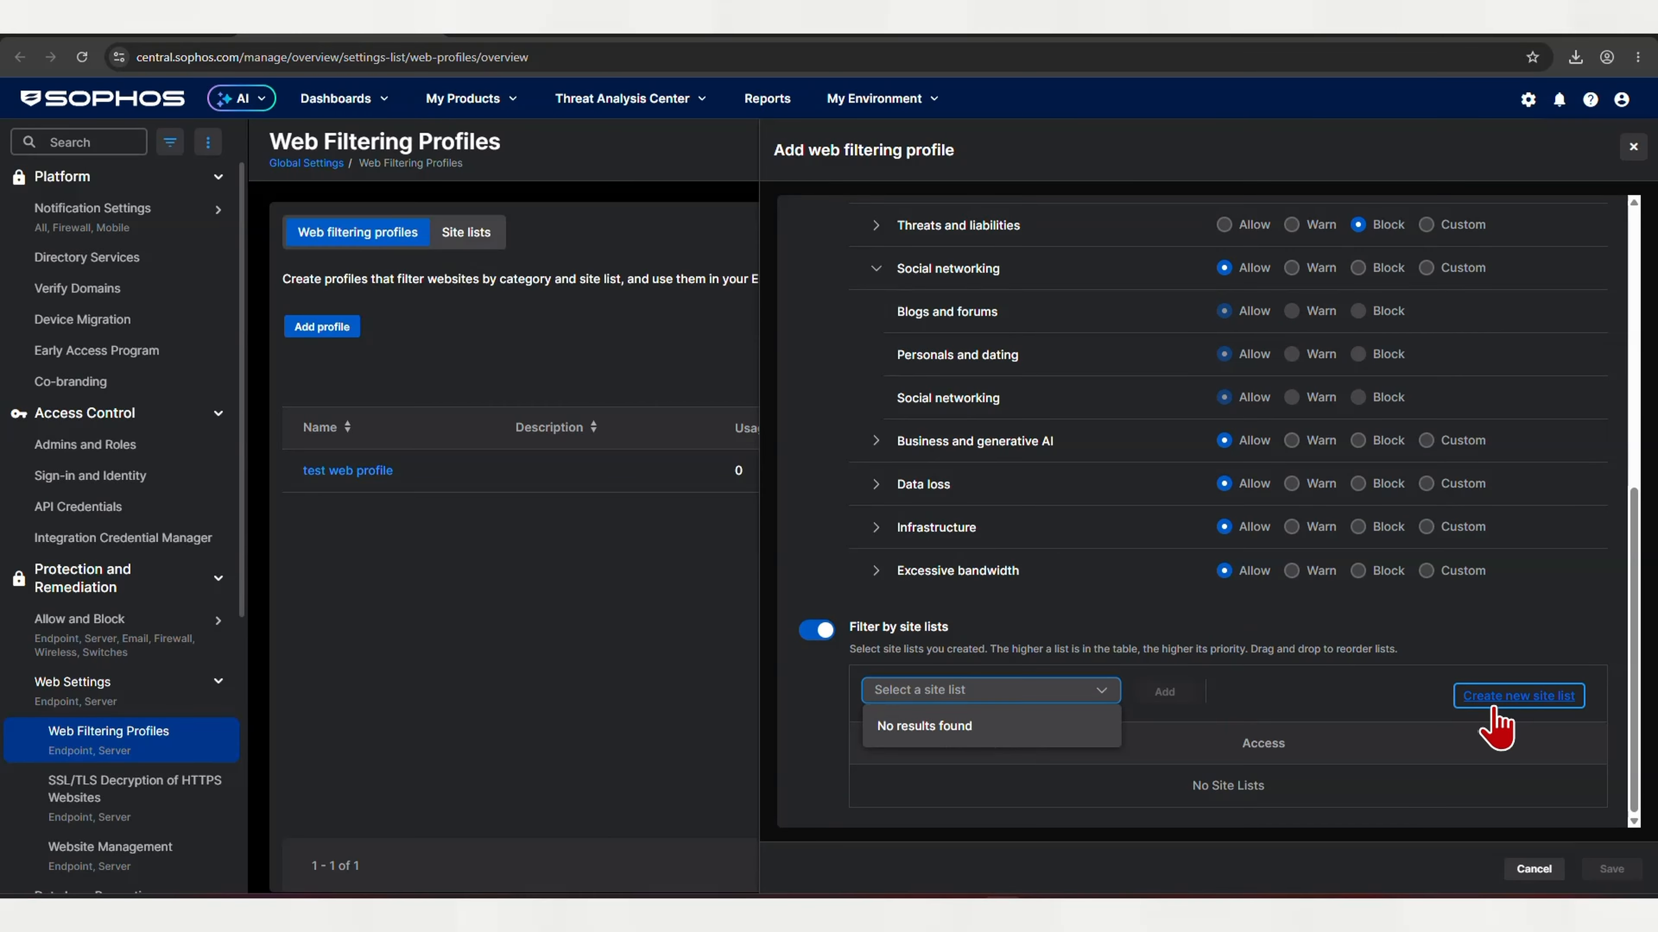
left_click(1468, 697)
left_click(880, 249)
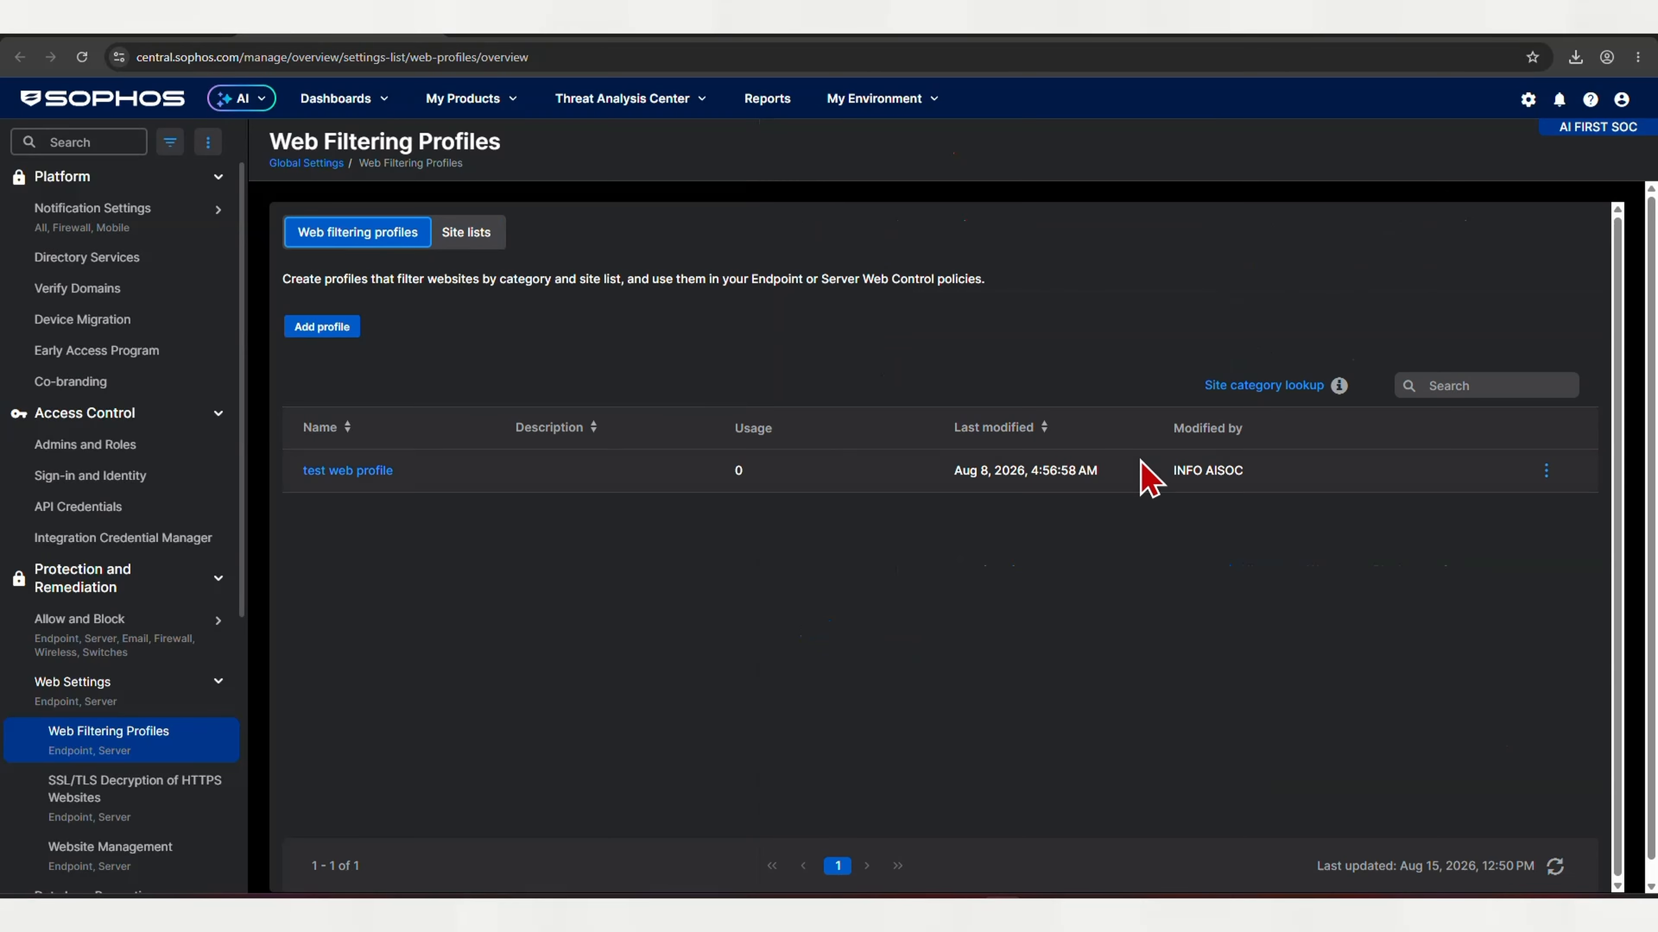
Step: Add a web filtering profile named test2 with filtering by web category turned on, and save it
left_click(319, 329)
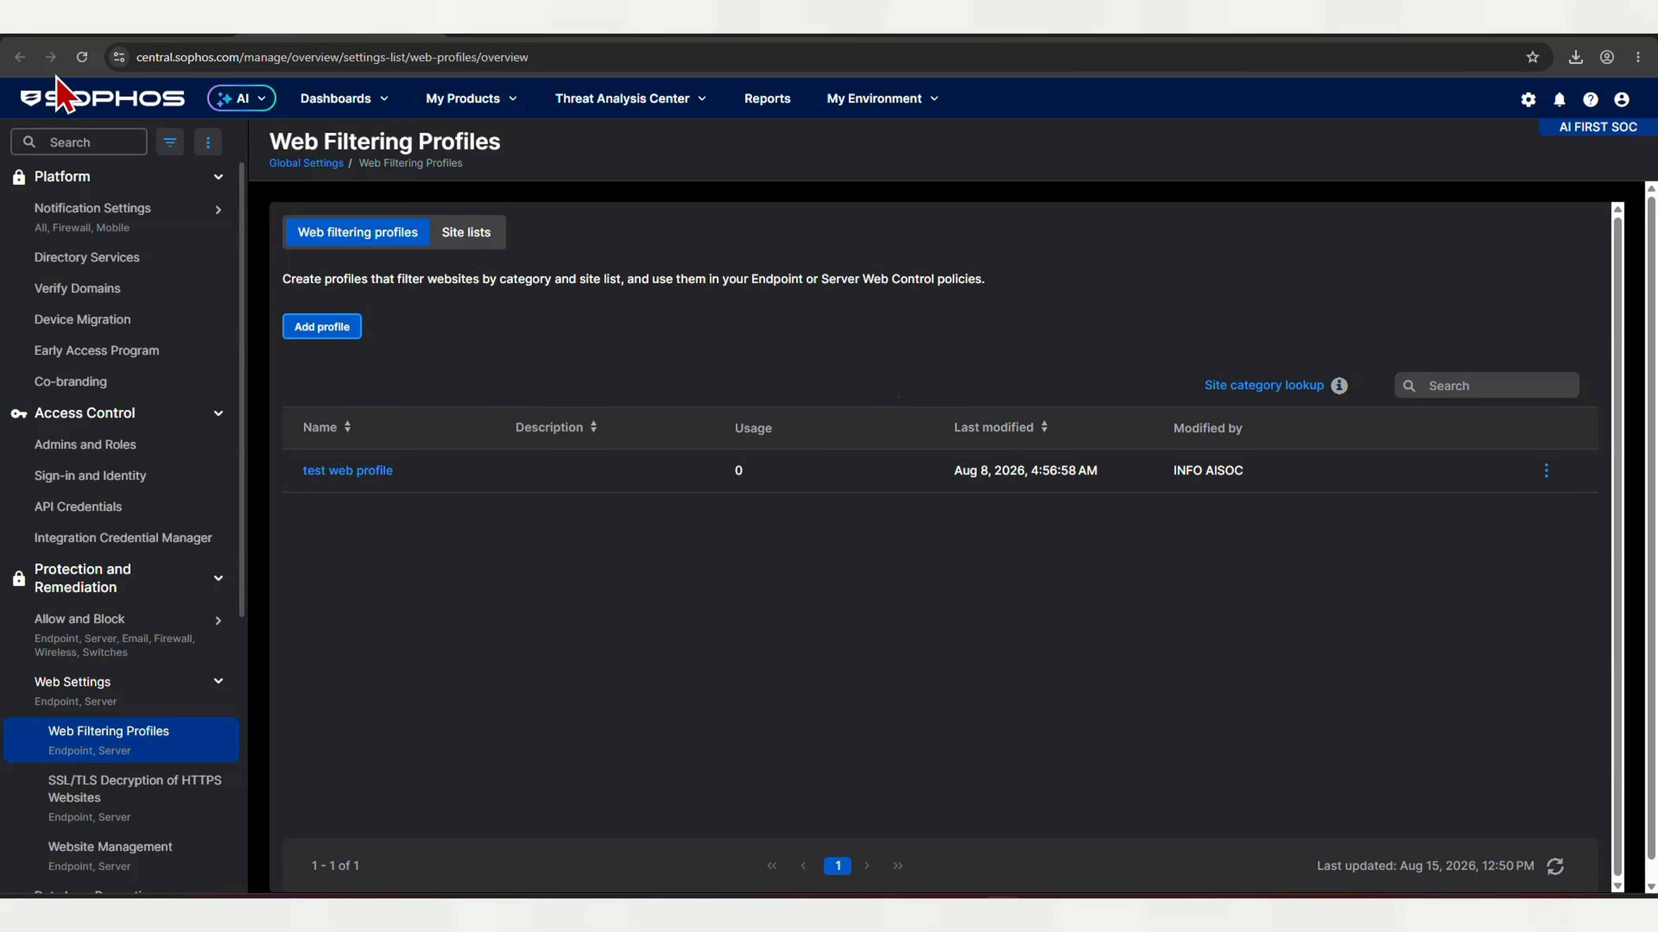
left_click(320, 330)
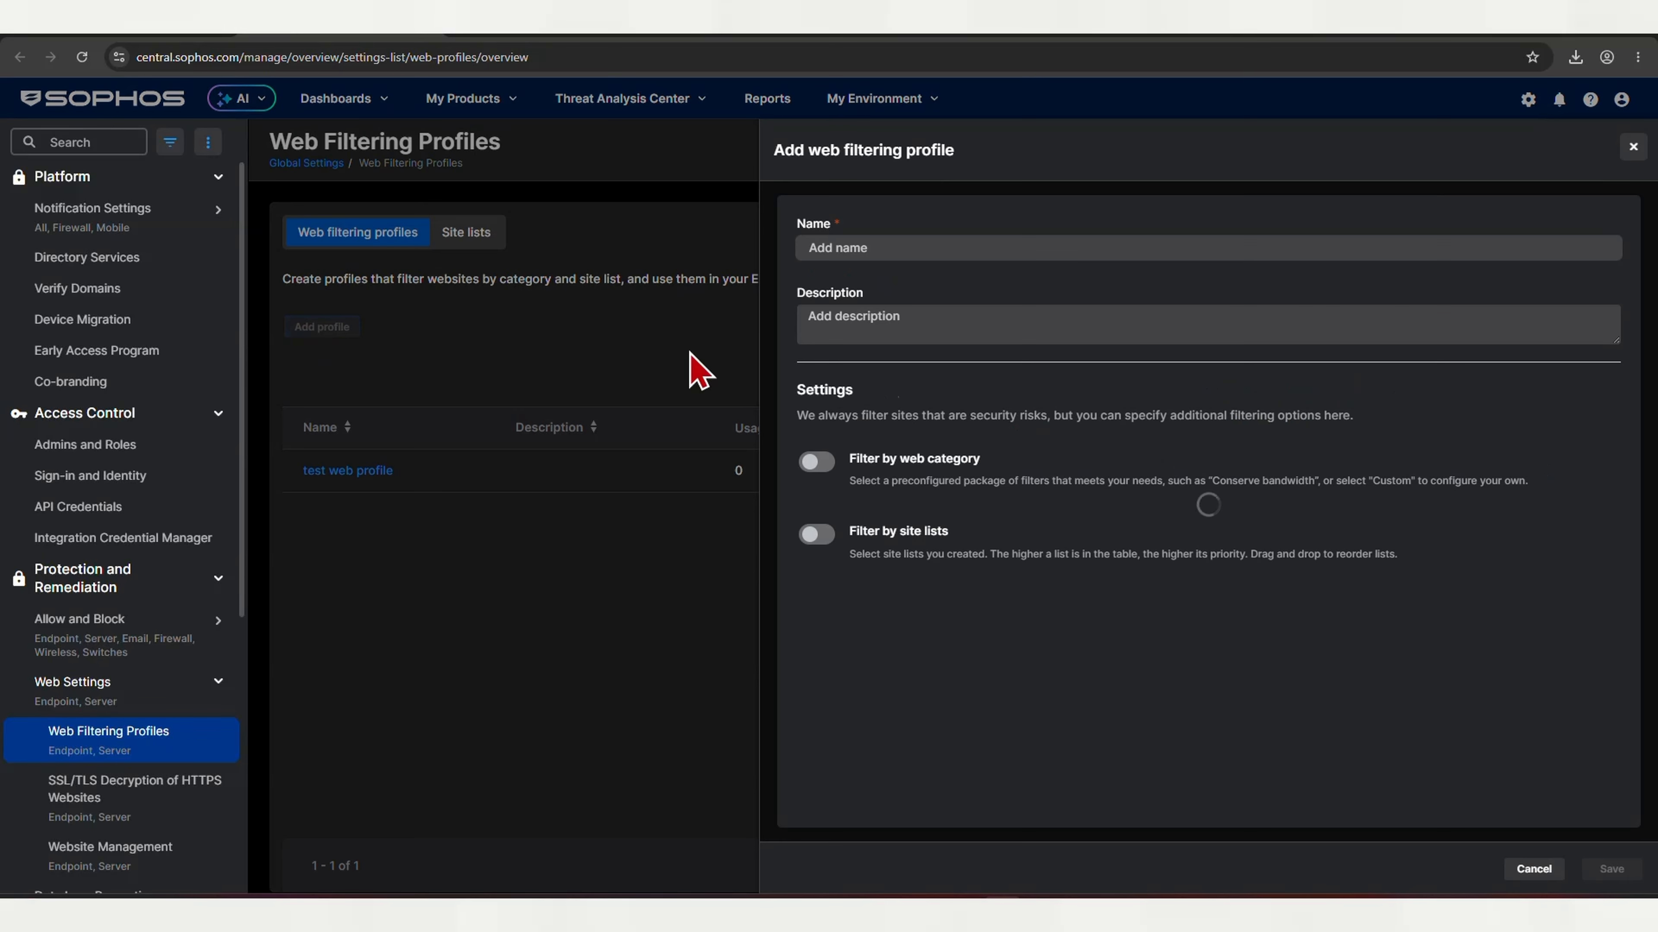
left_click(900, 250)
left_click(917, 320)
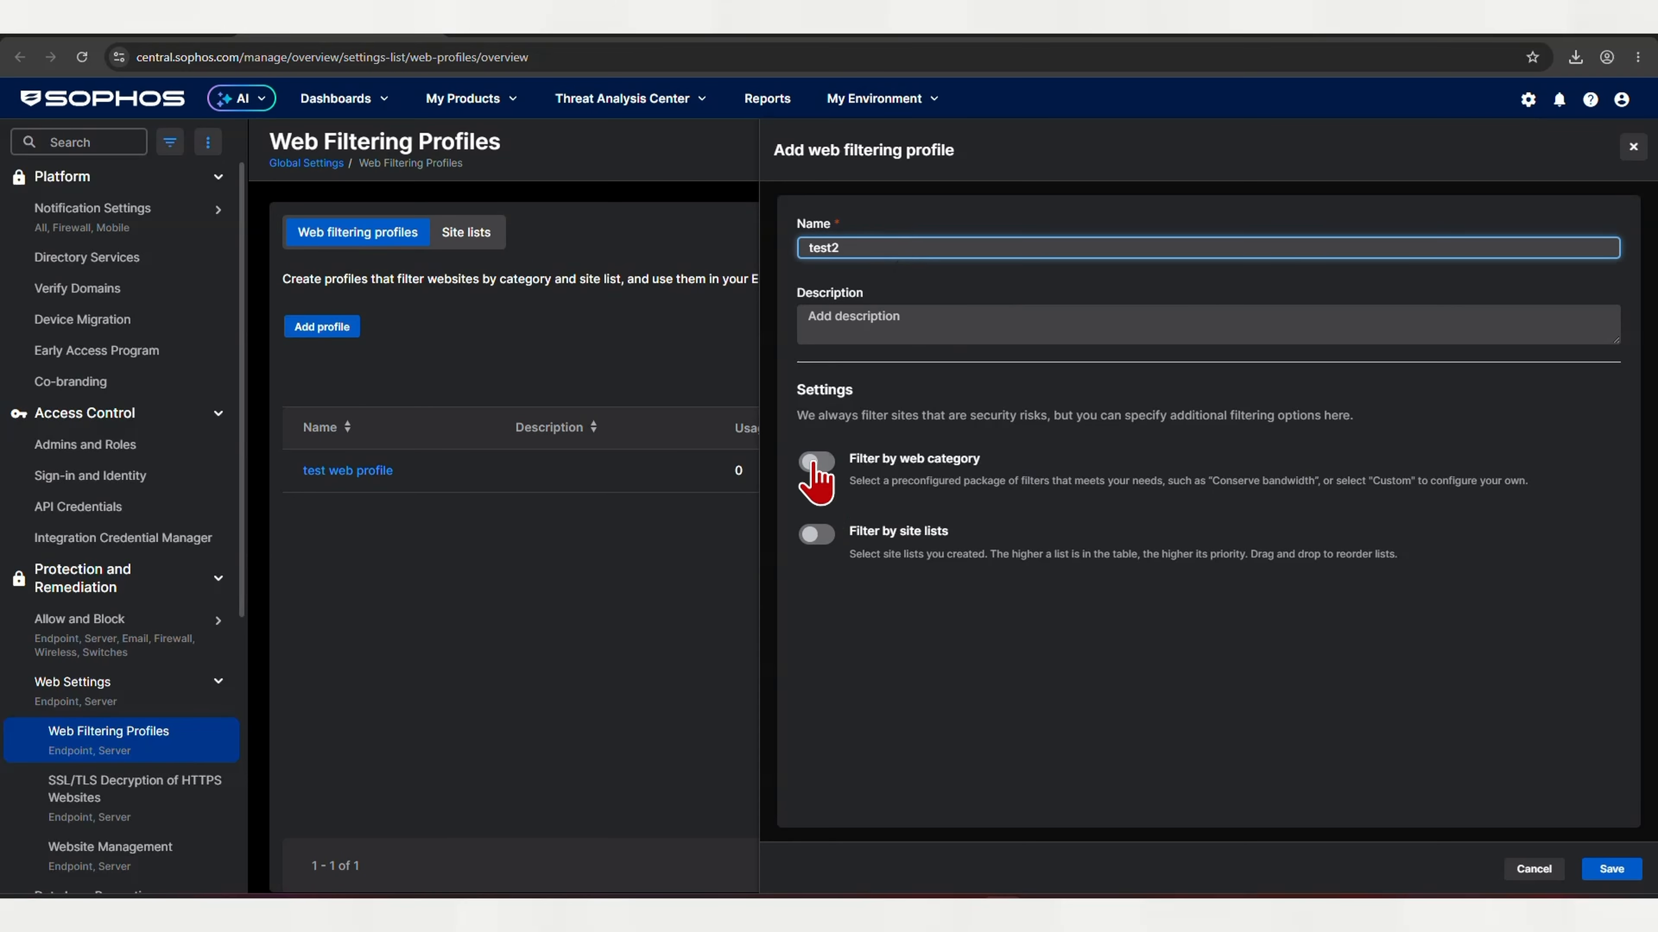
left_click(817, 462)
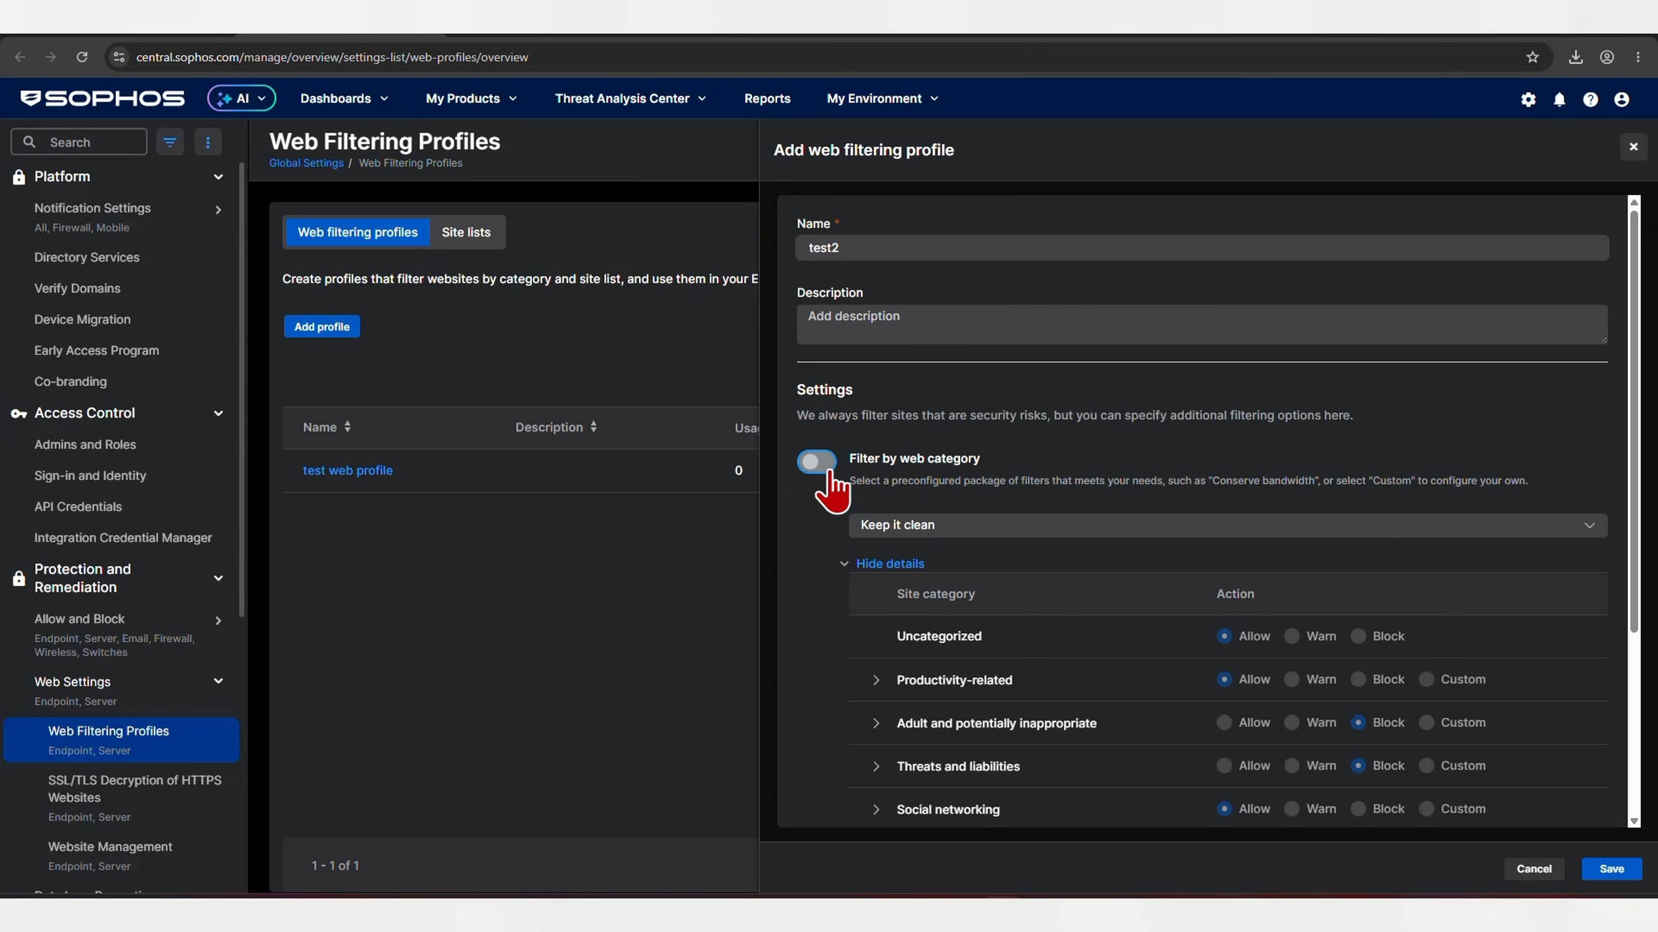
left_click(1622, 869)
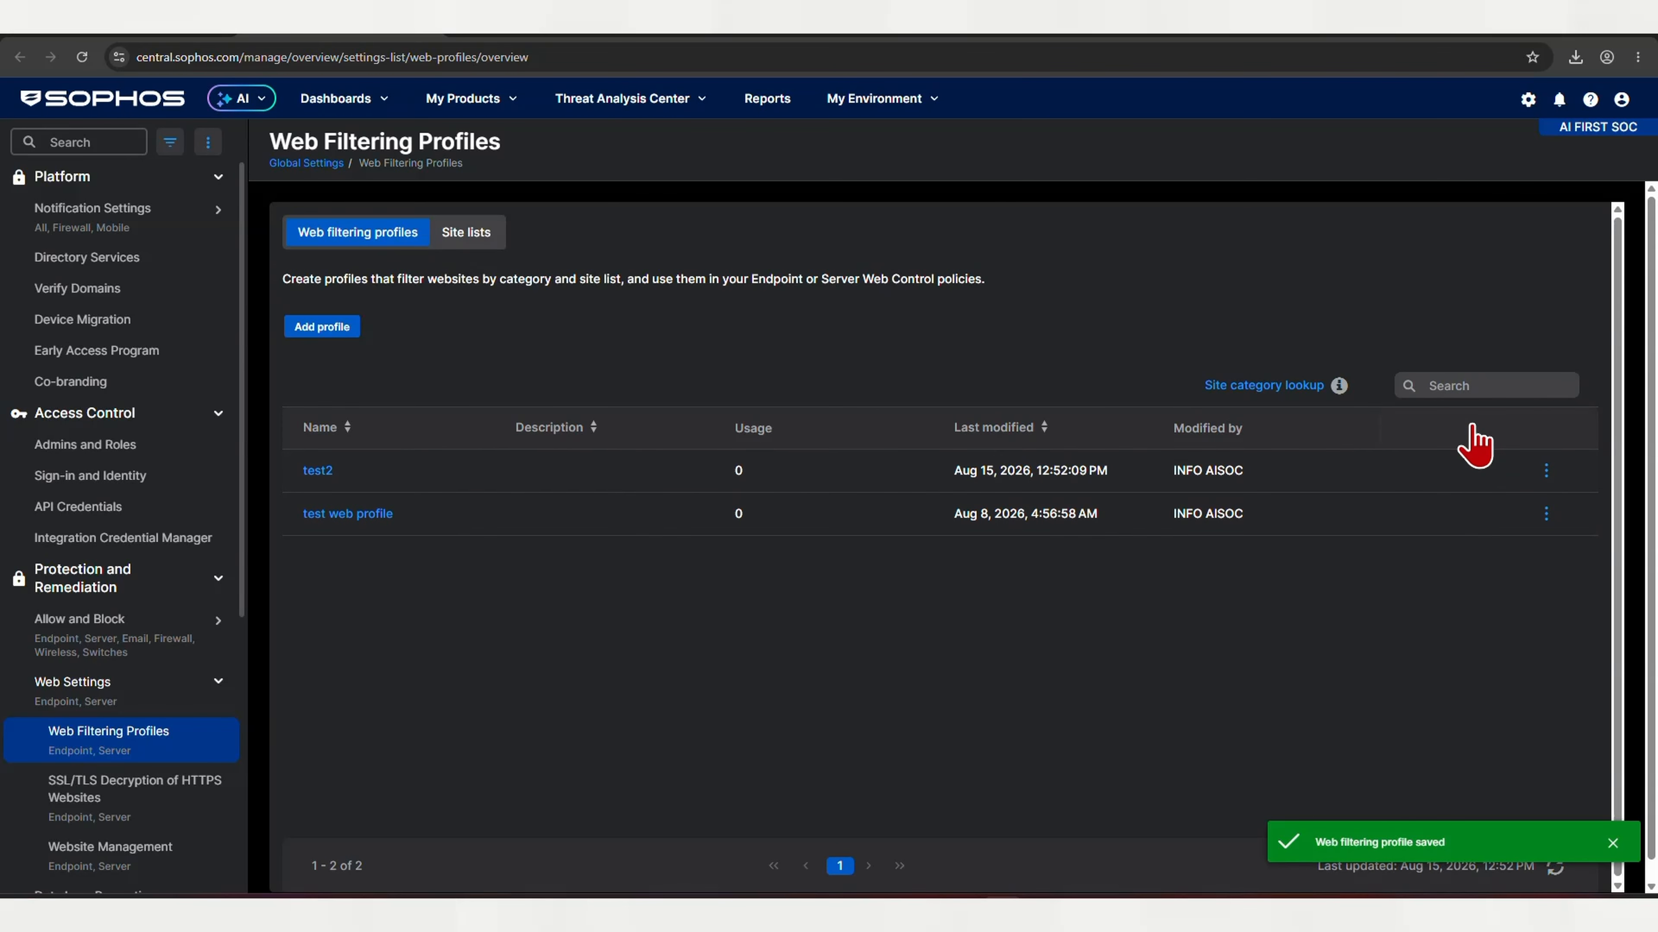
Step: Open the saved test2 web filtering profile for editing
left_click(1545, 470)
left_click(1547, 470)
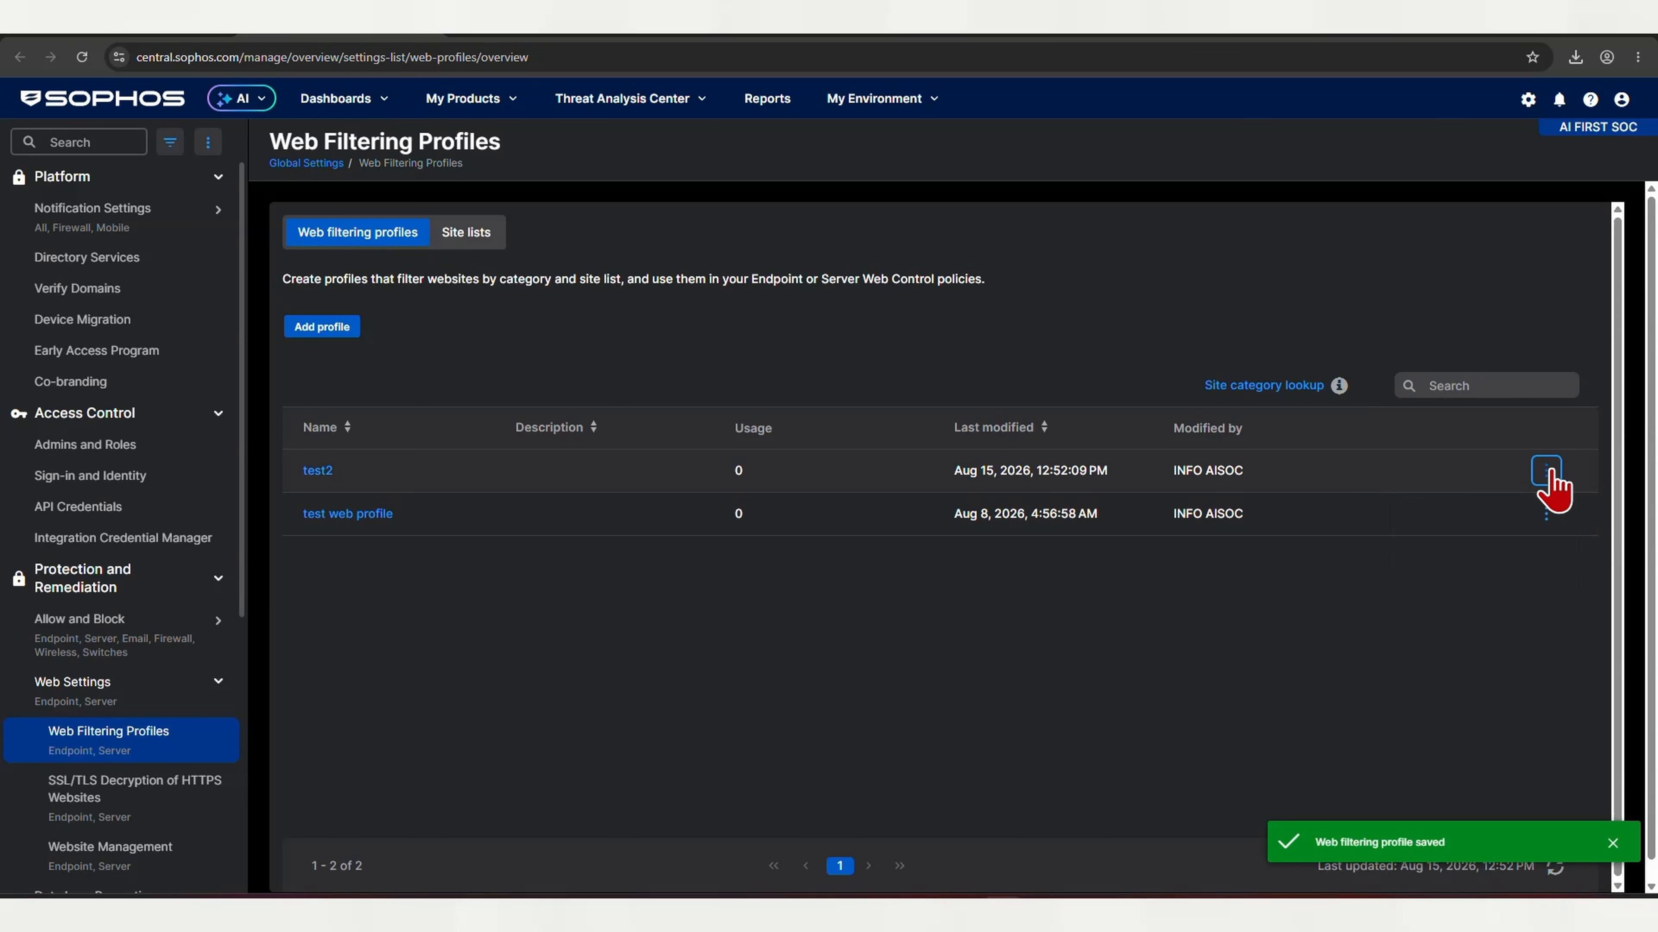
left_click(1546, 470)
left_click(1444, 507)
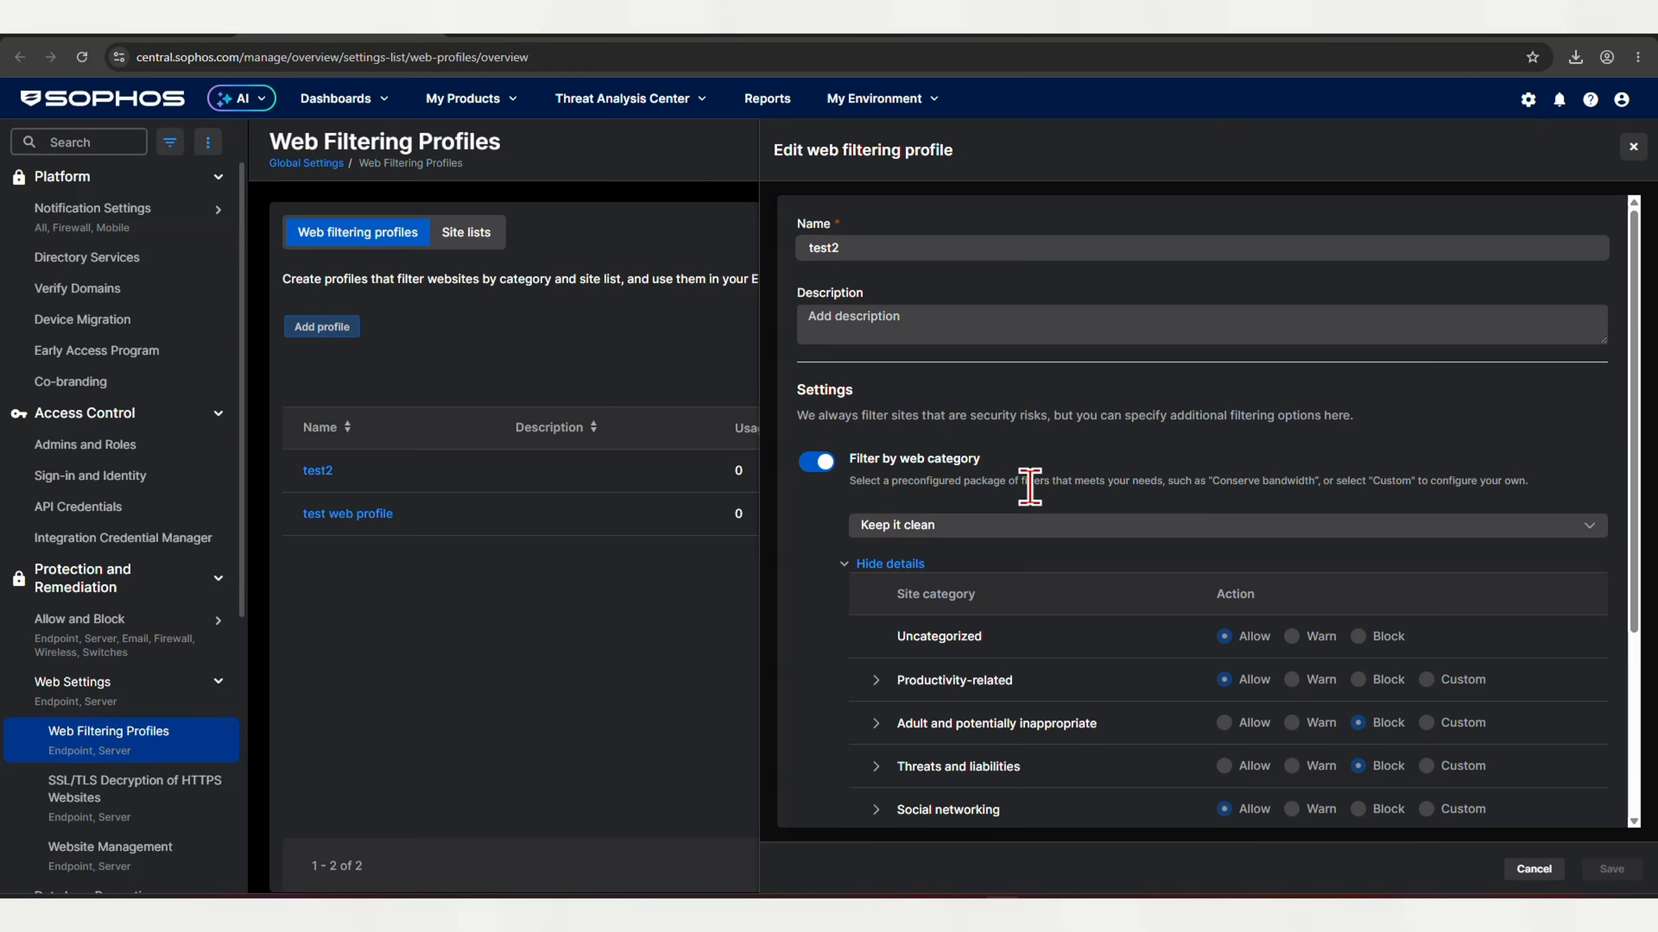
Step: Set the filter package to Custom and try the Warn action on the Productivity-related category before setting it back to Allow
scroll(1029, 481, "down", 4)
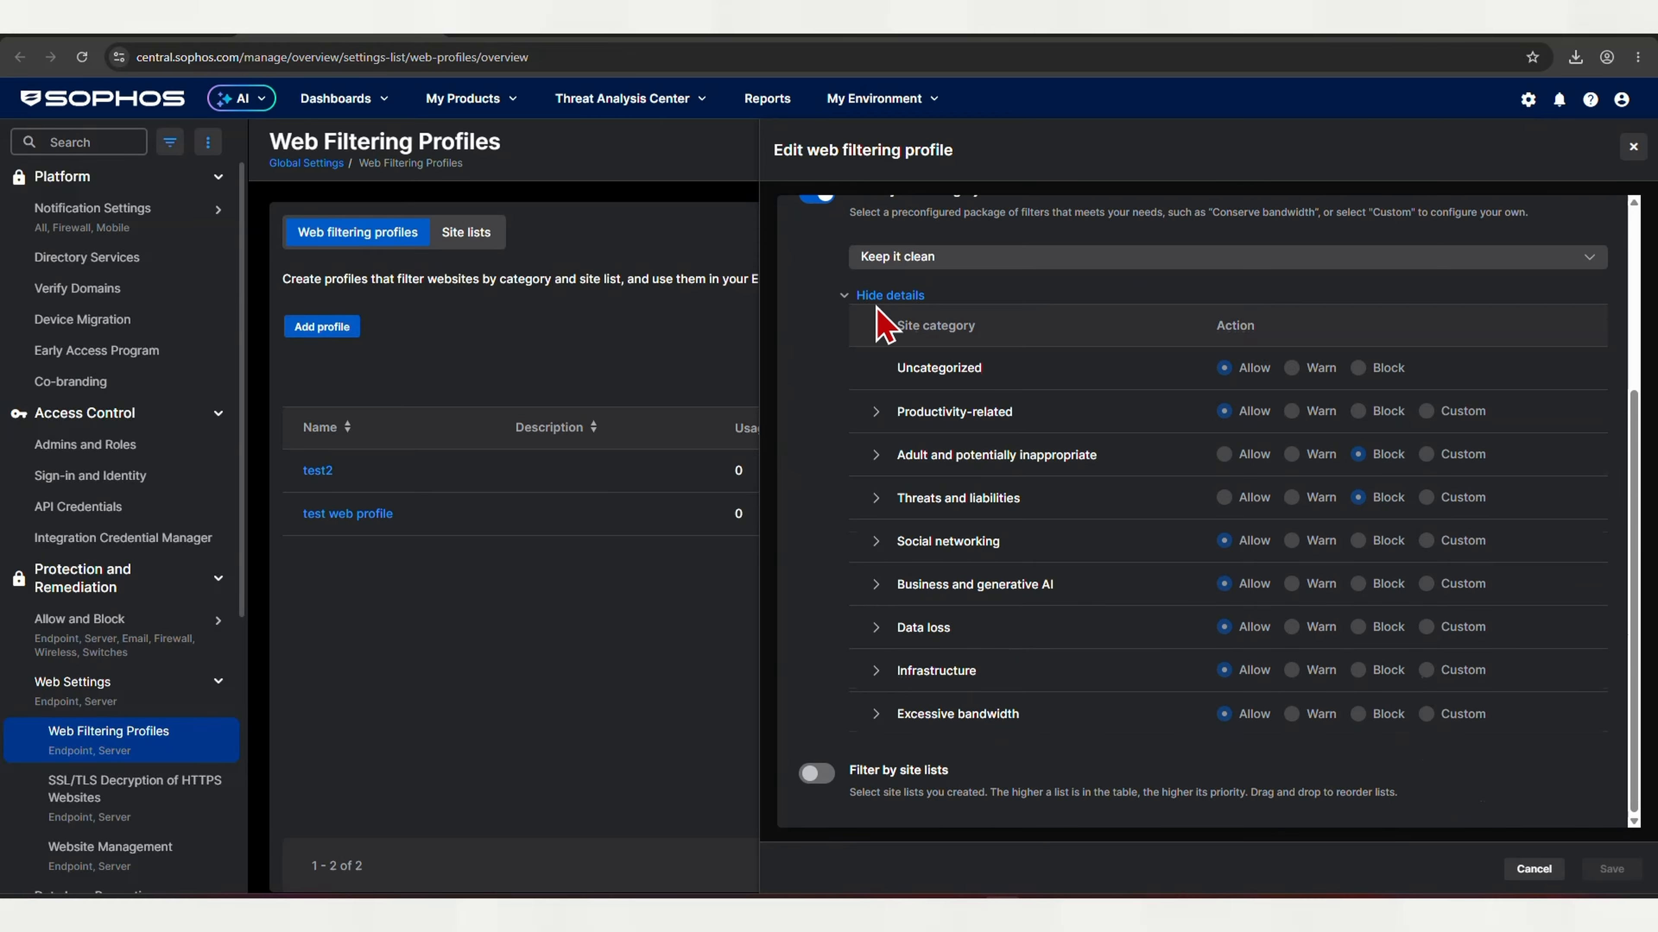
left_click(1208, 256)
left_click(861, 429)
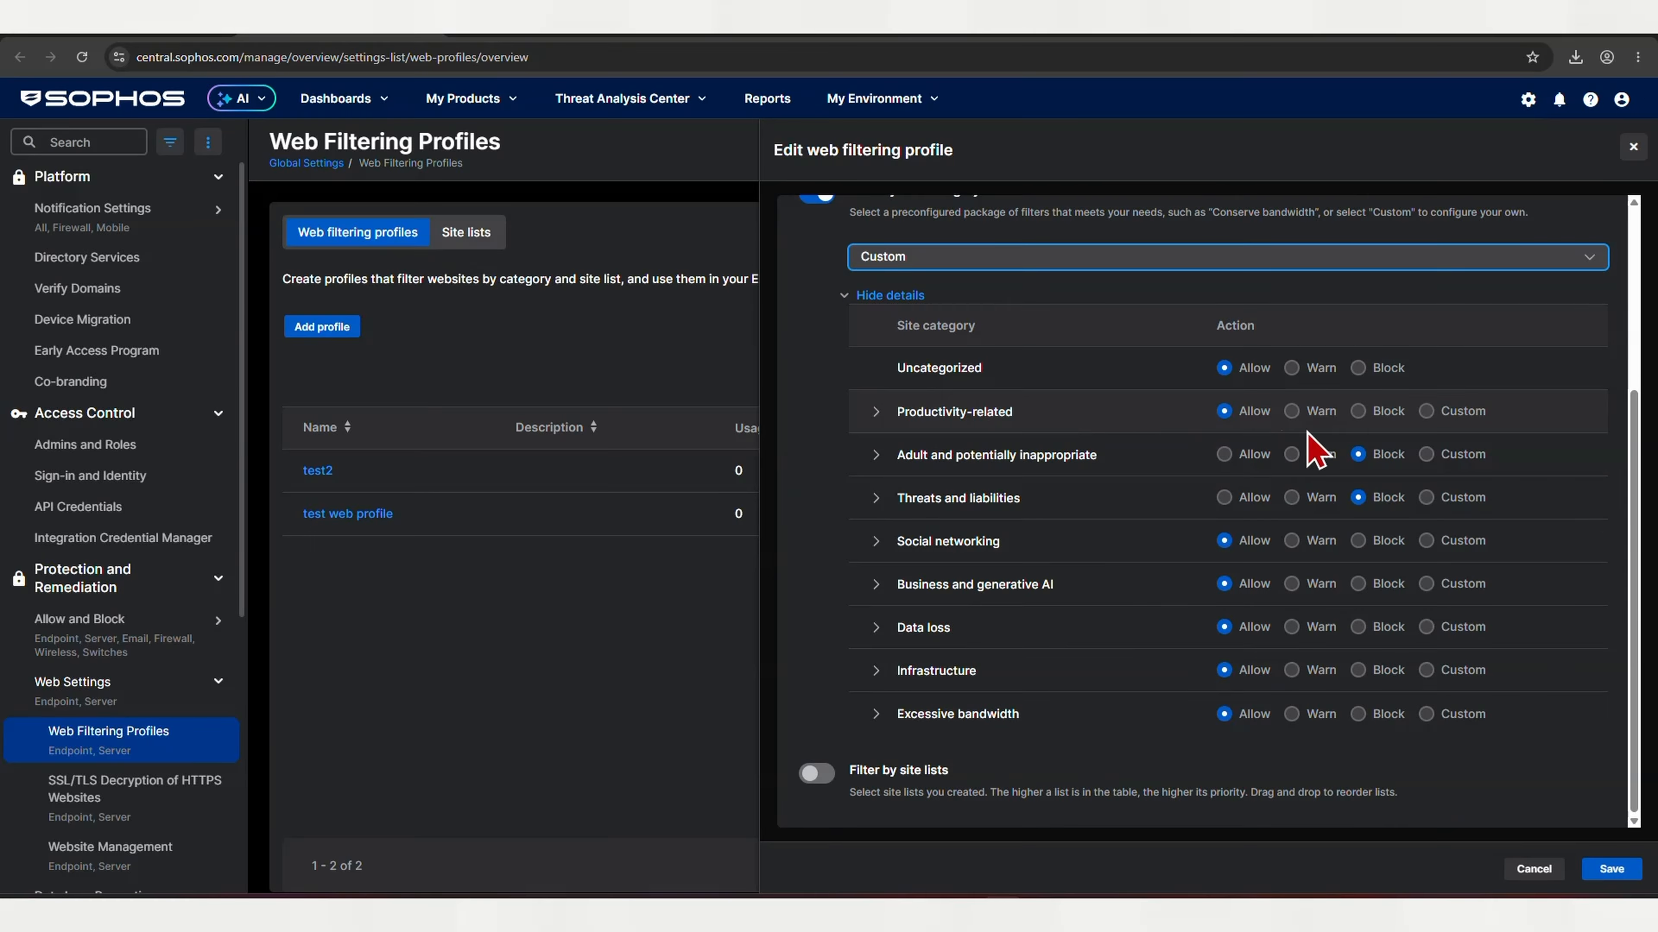
left_click(1292, 411)
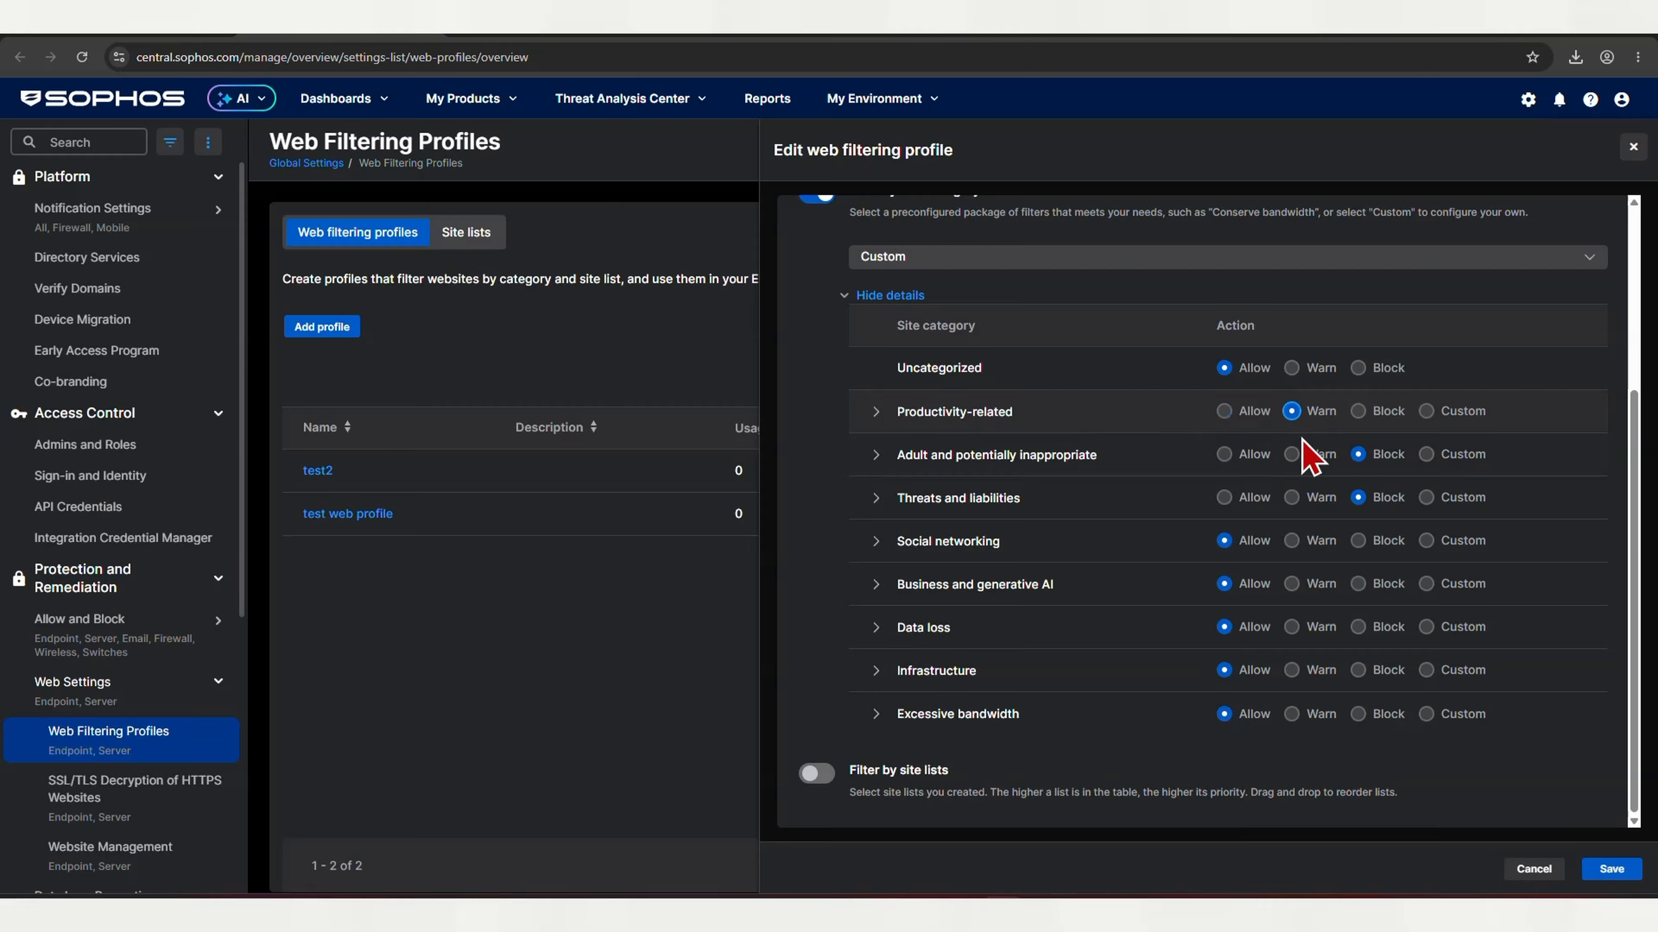
left_click(1223, 411)
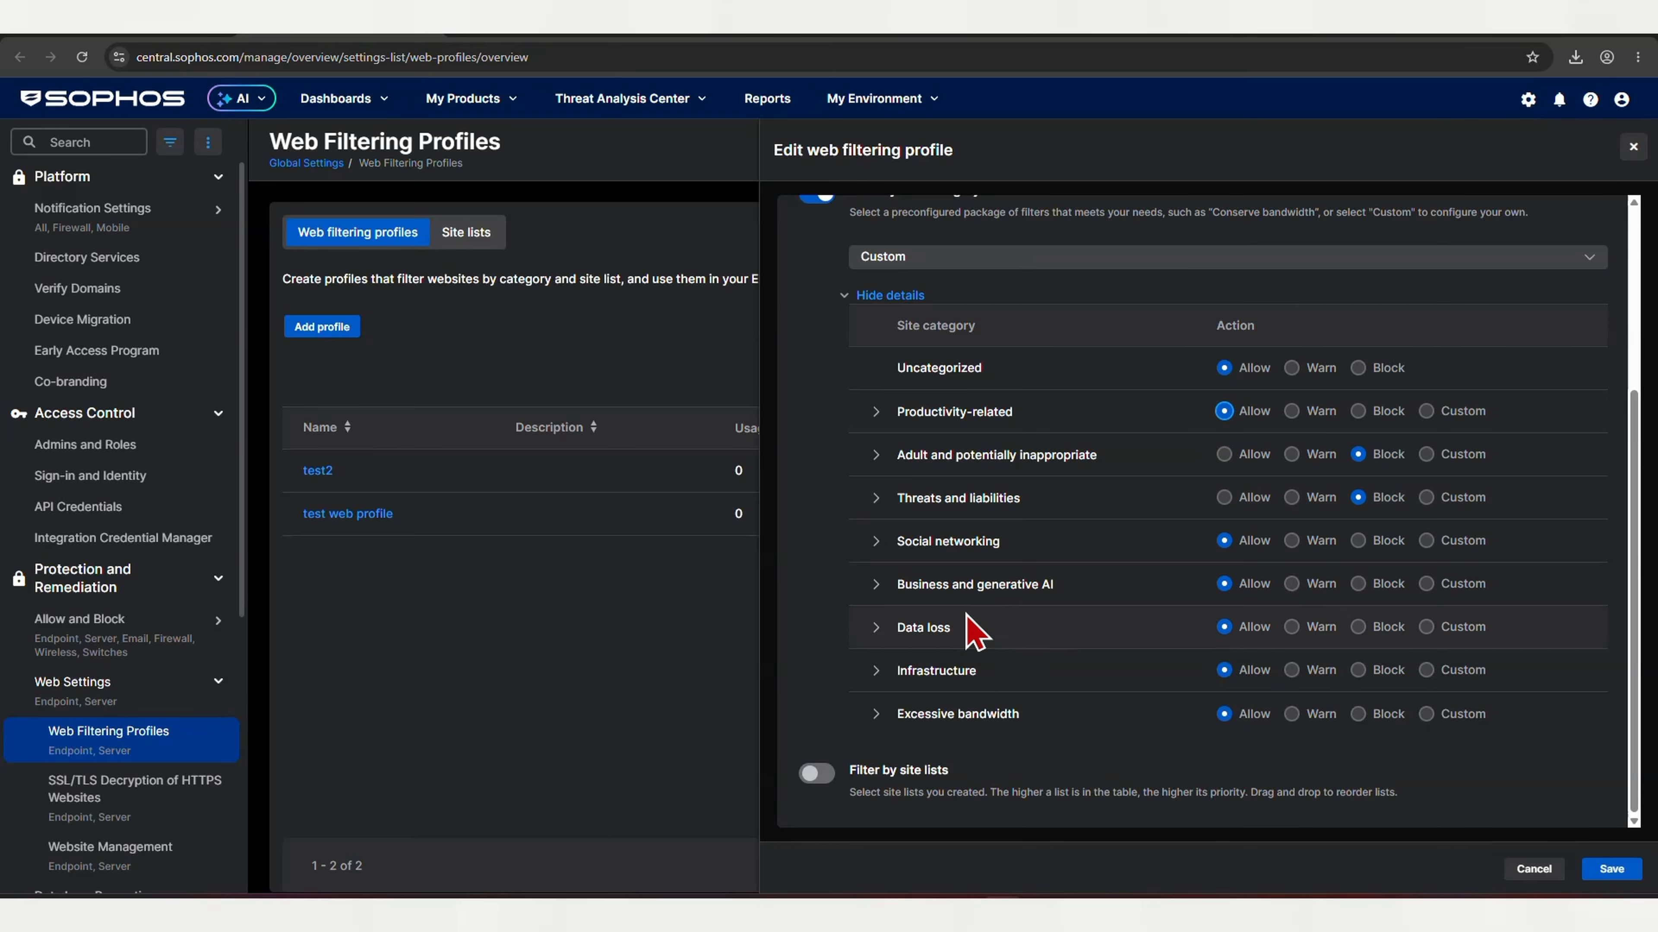
Step: Examine the subcategories listed under the Social networking and Data loss categories
left_click(876, 541)
left_click(877, 542)
left_click(876, 629)
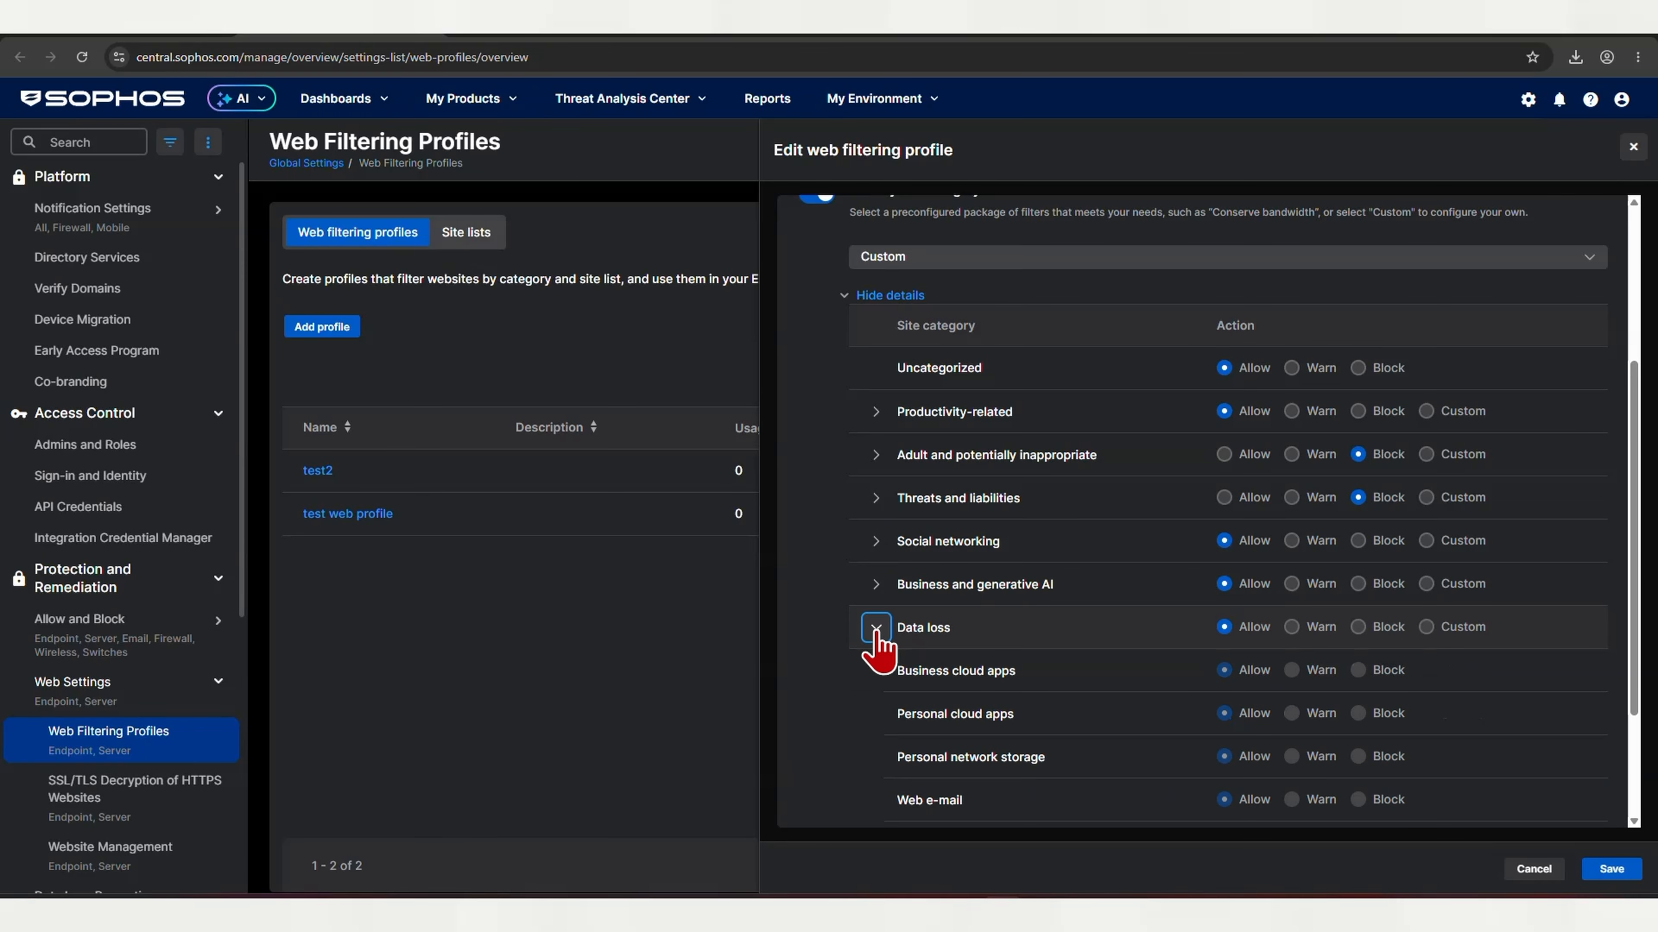
left_click(876, 630)
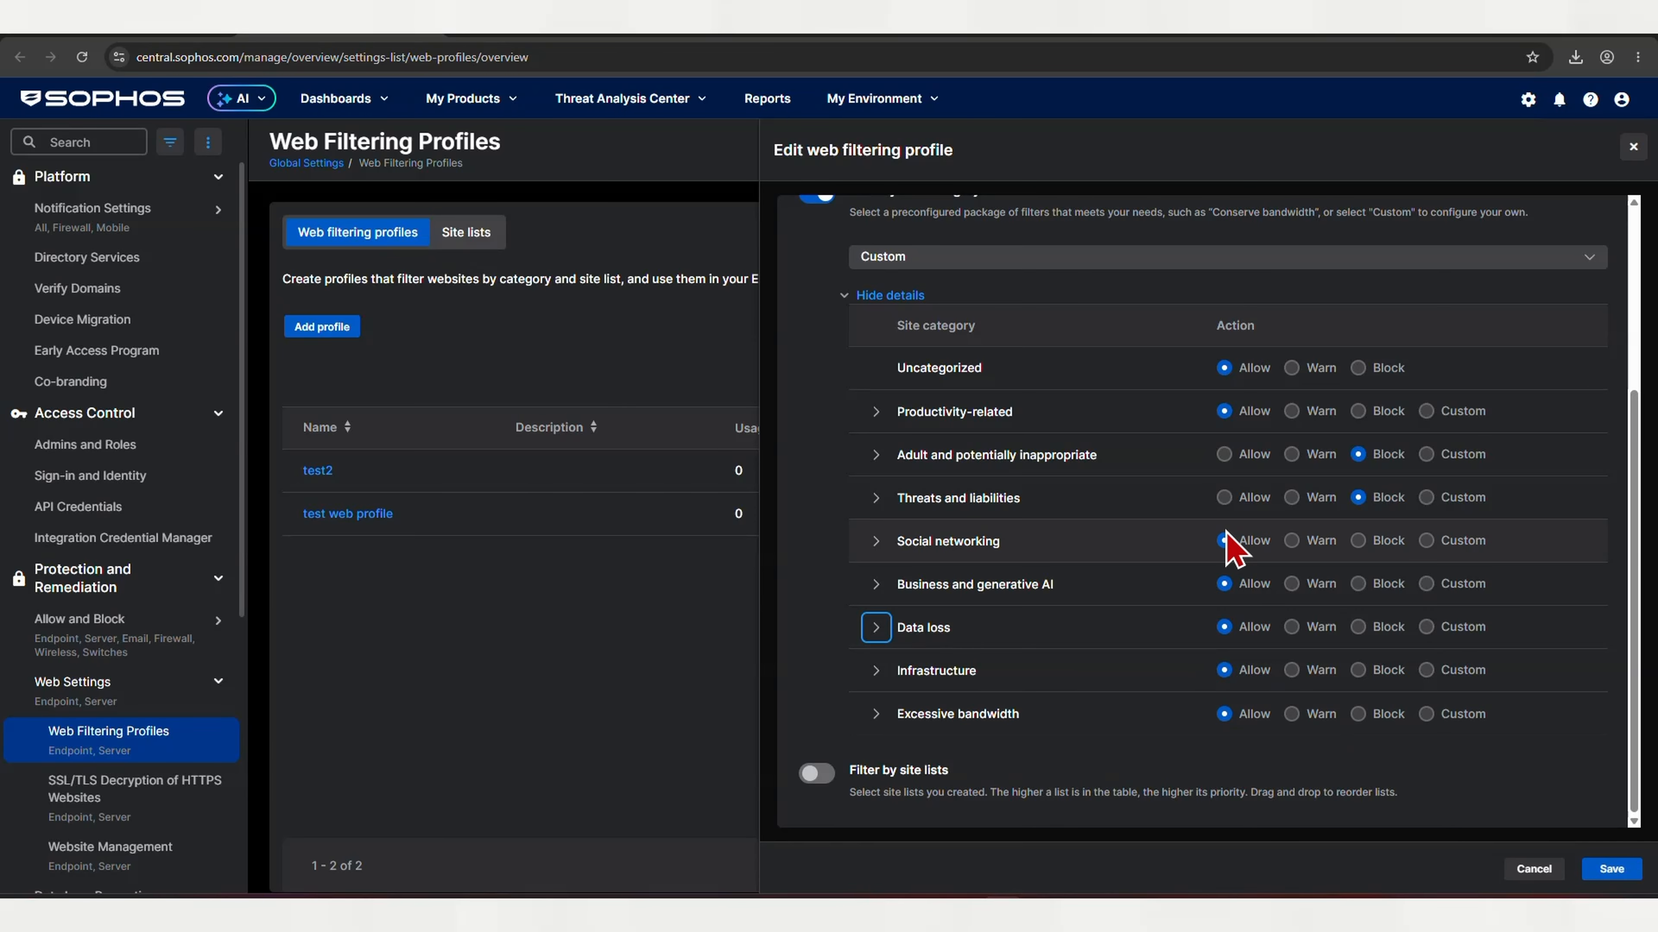
Step: Set the test2 profile's filter package to Block generative AI and save the profile
scroll(1230, 546, "up", 4)
left_click(1091, 522)
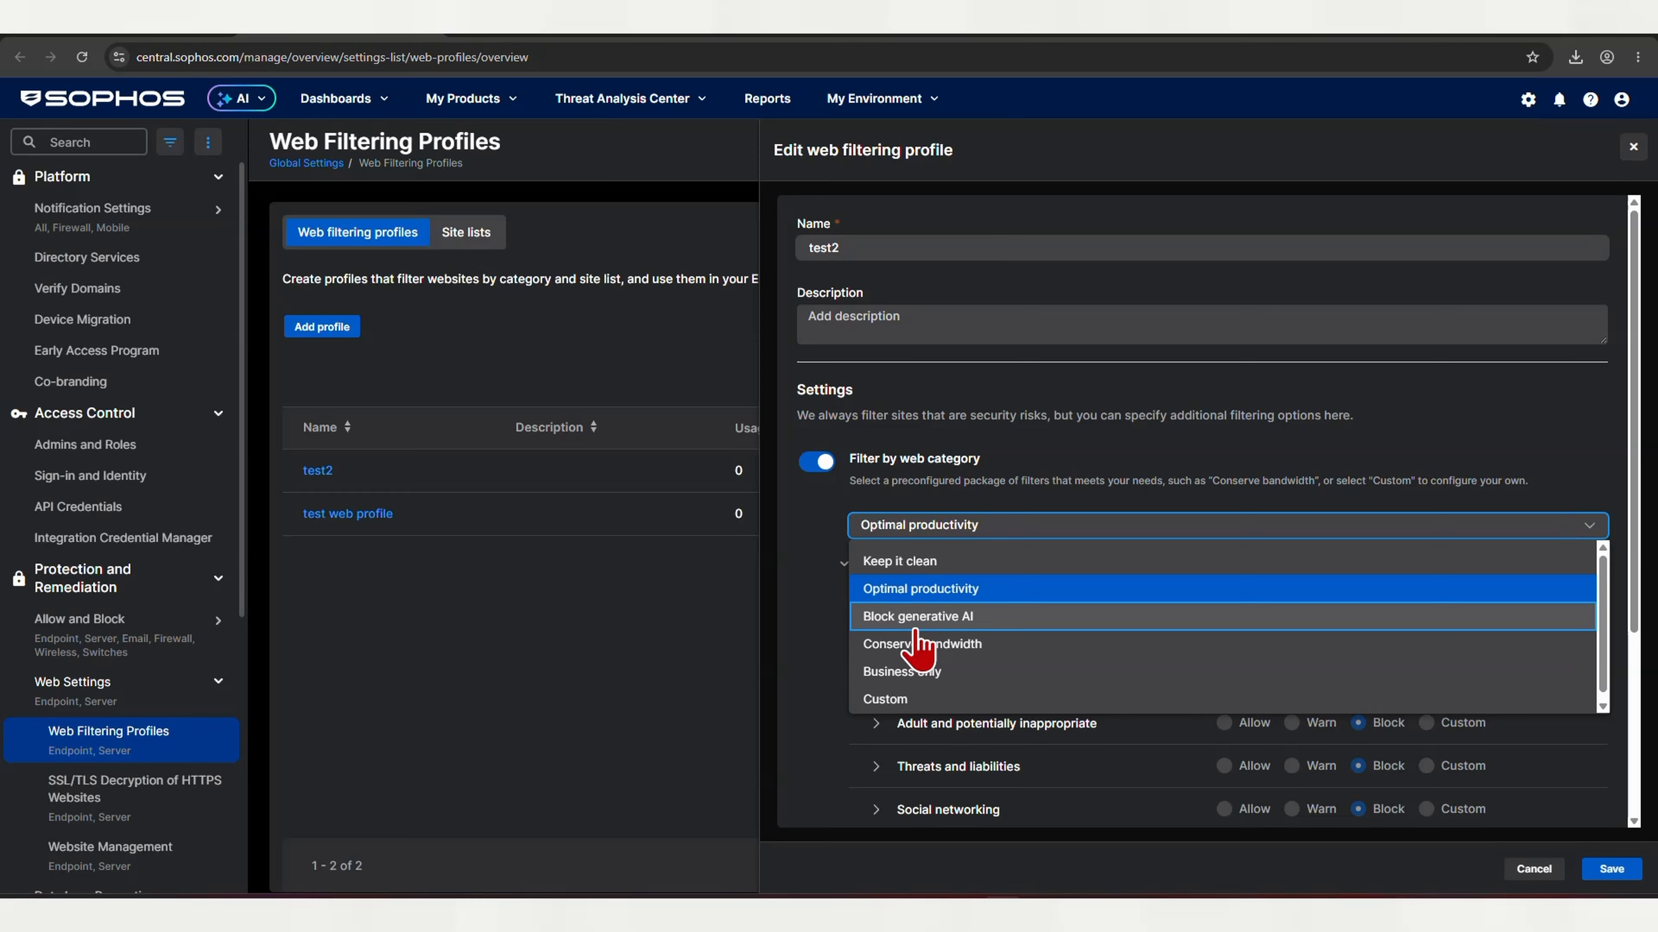
left_click(918, 613)
scroll(1134, 667, "down", 4)
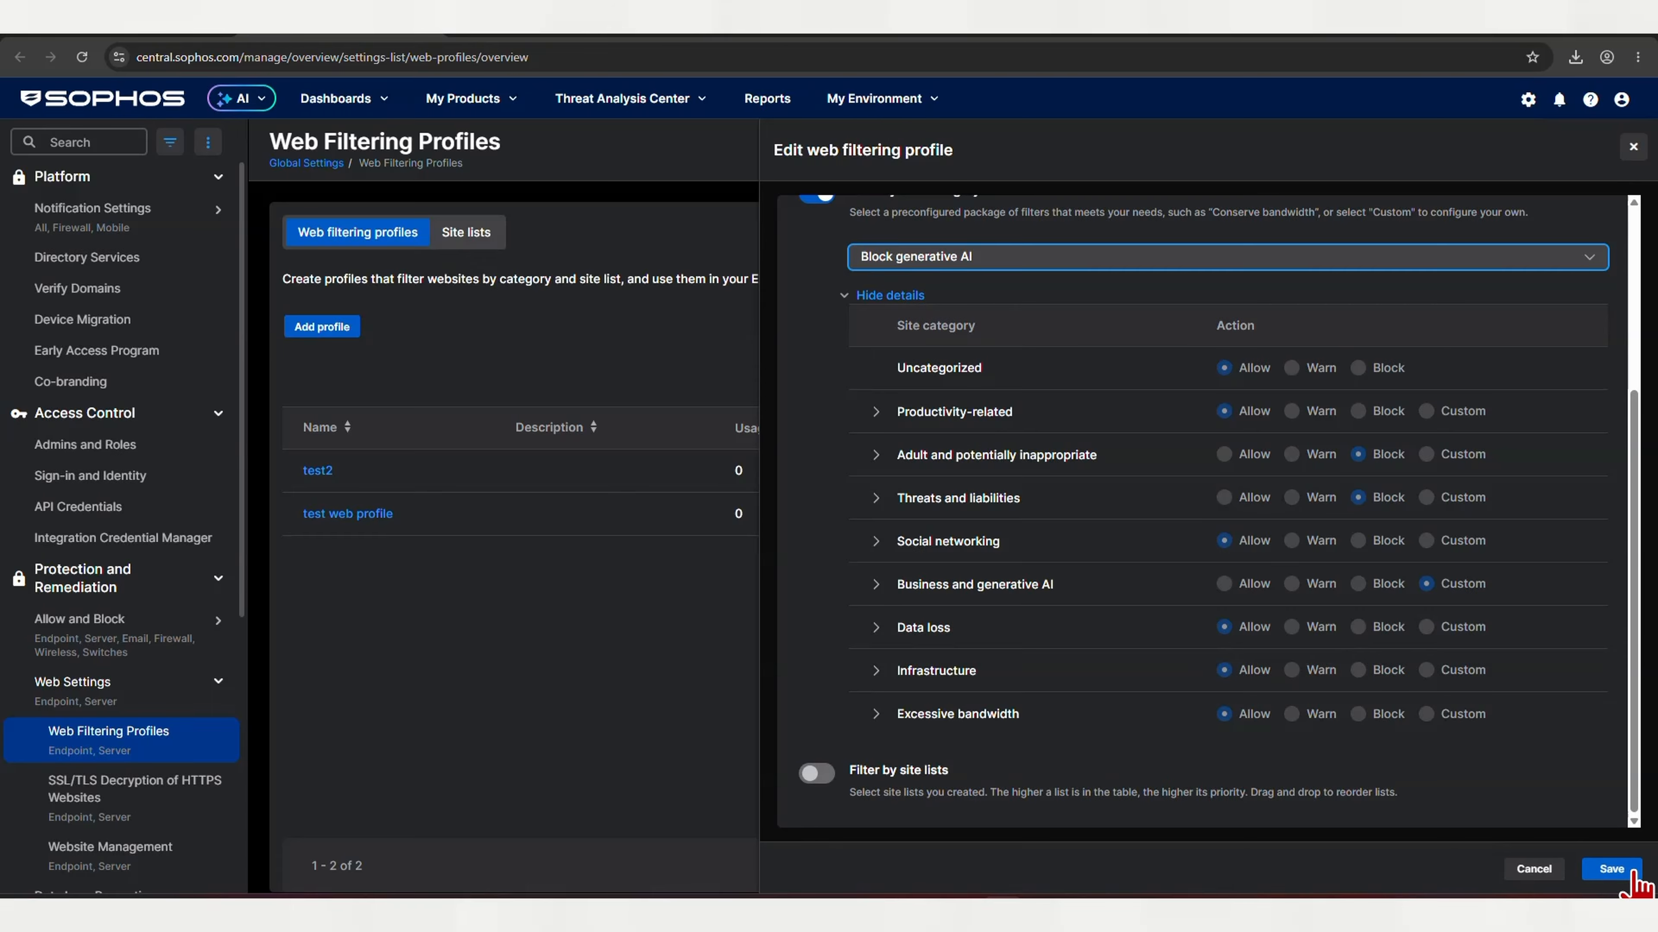
left_click(1613, 871)
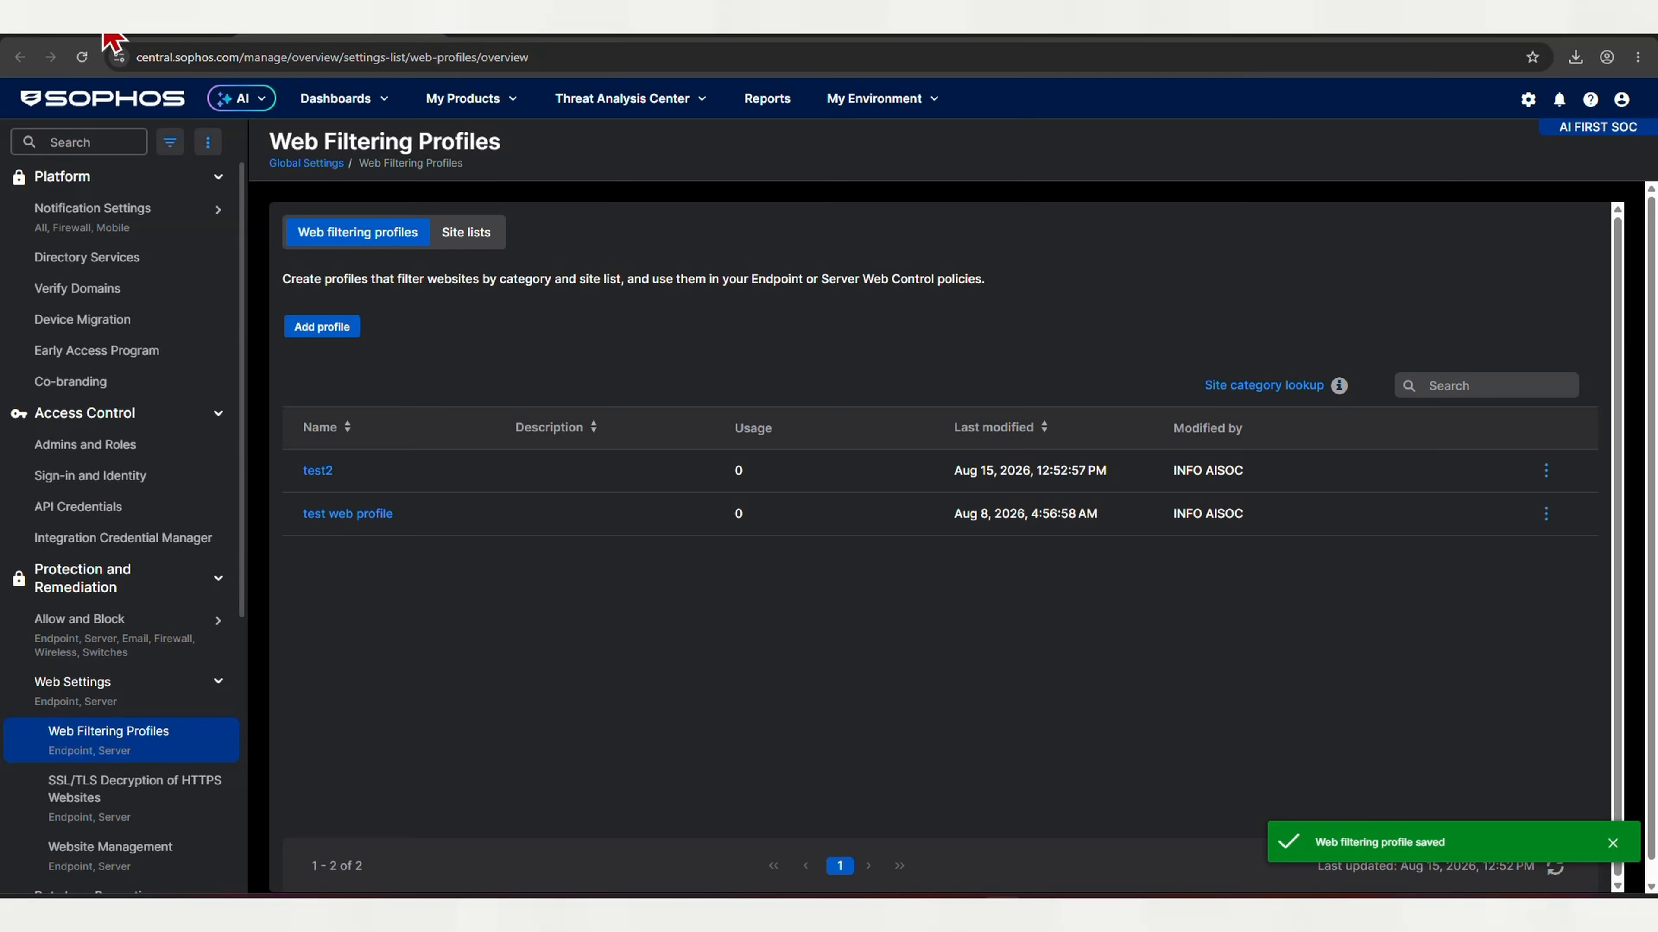
Step: In the Web Control policy's browser tab, check the selectable web profiles, copy the policy name and reload the page
left_click(103, 21)
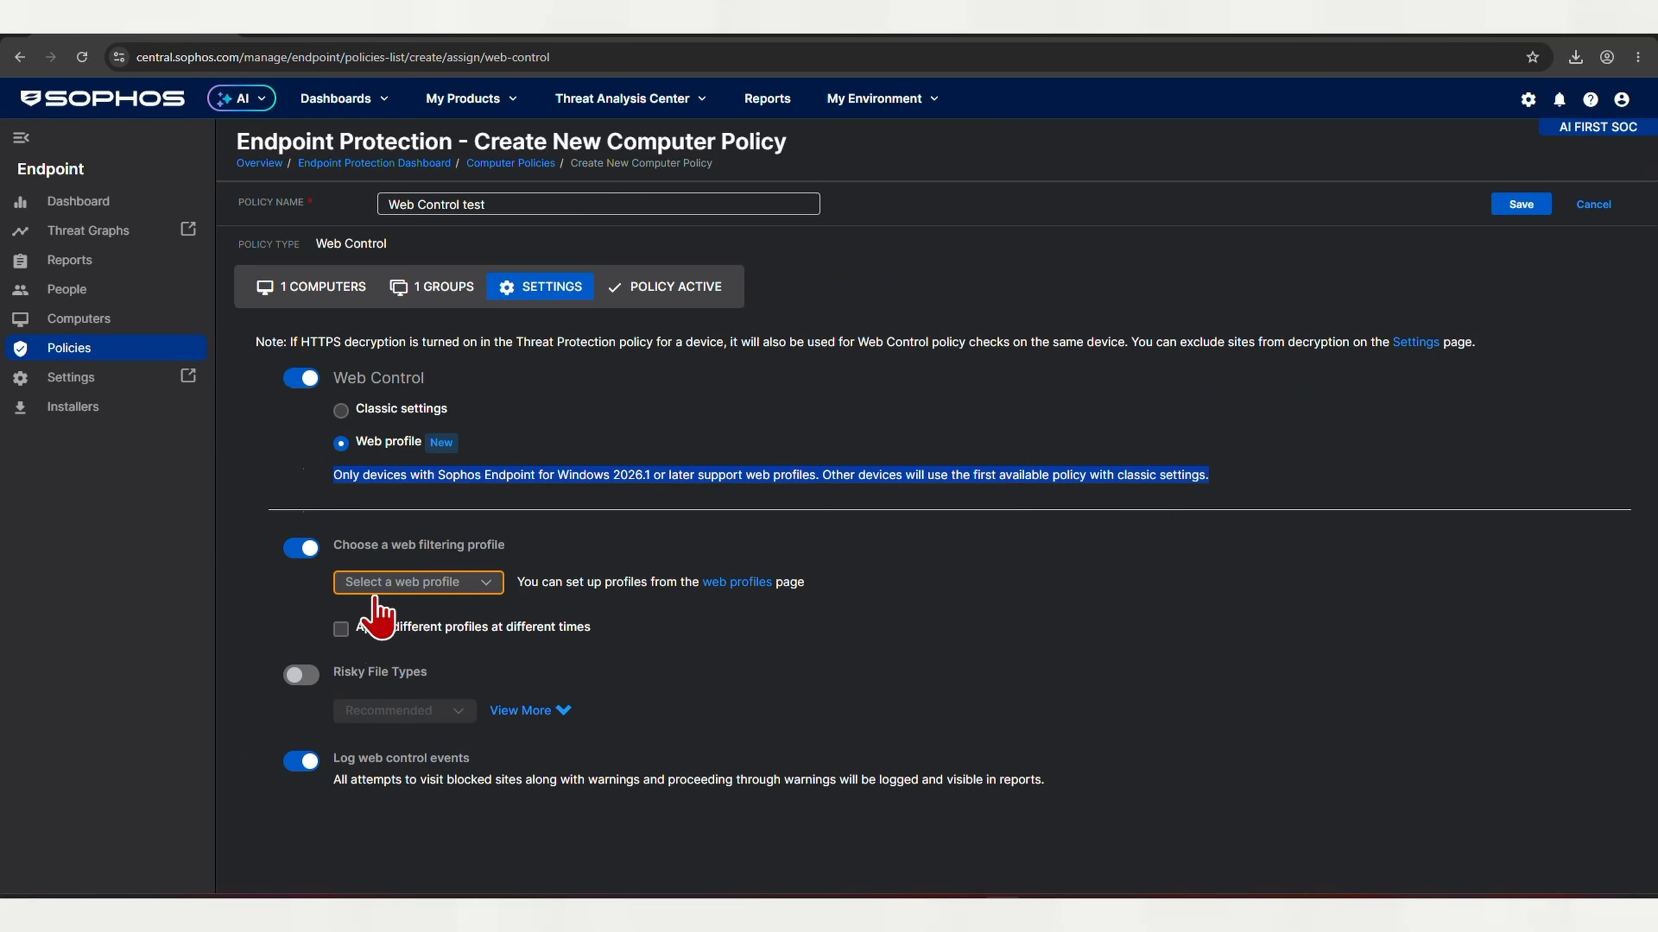
left_click(386, 583)
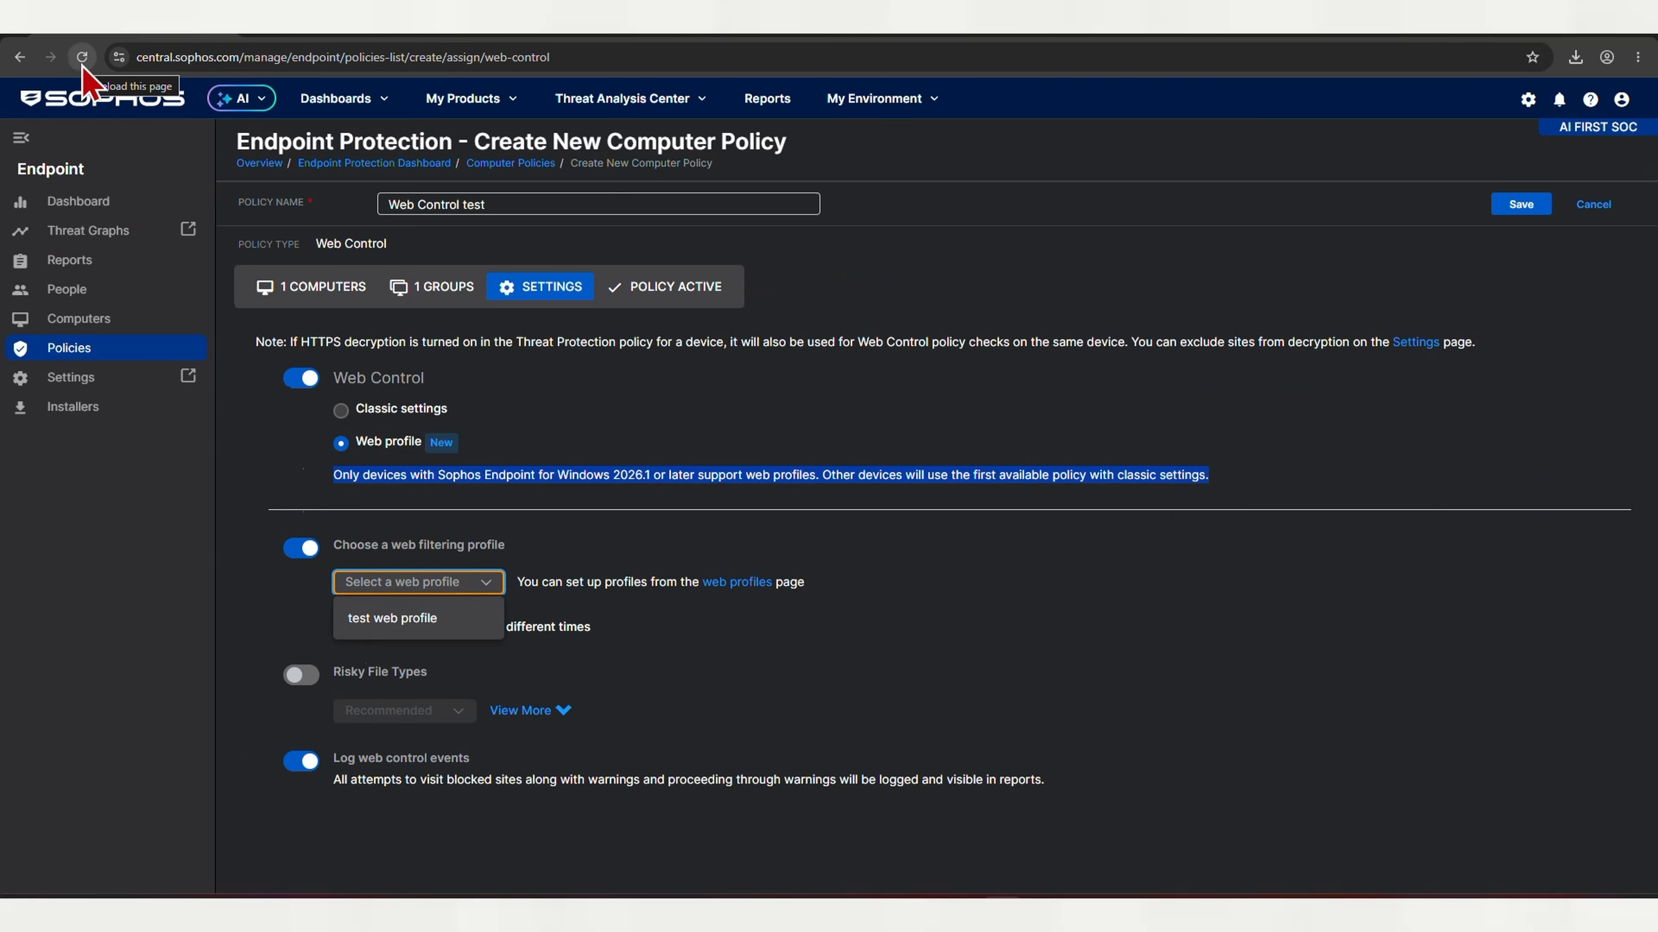
left_click_drag(486, 204, 414, 203)
right_click(415, 204)
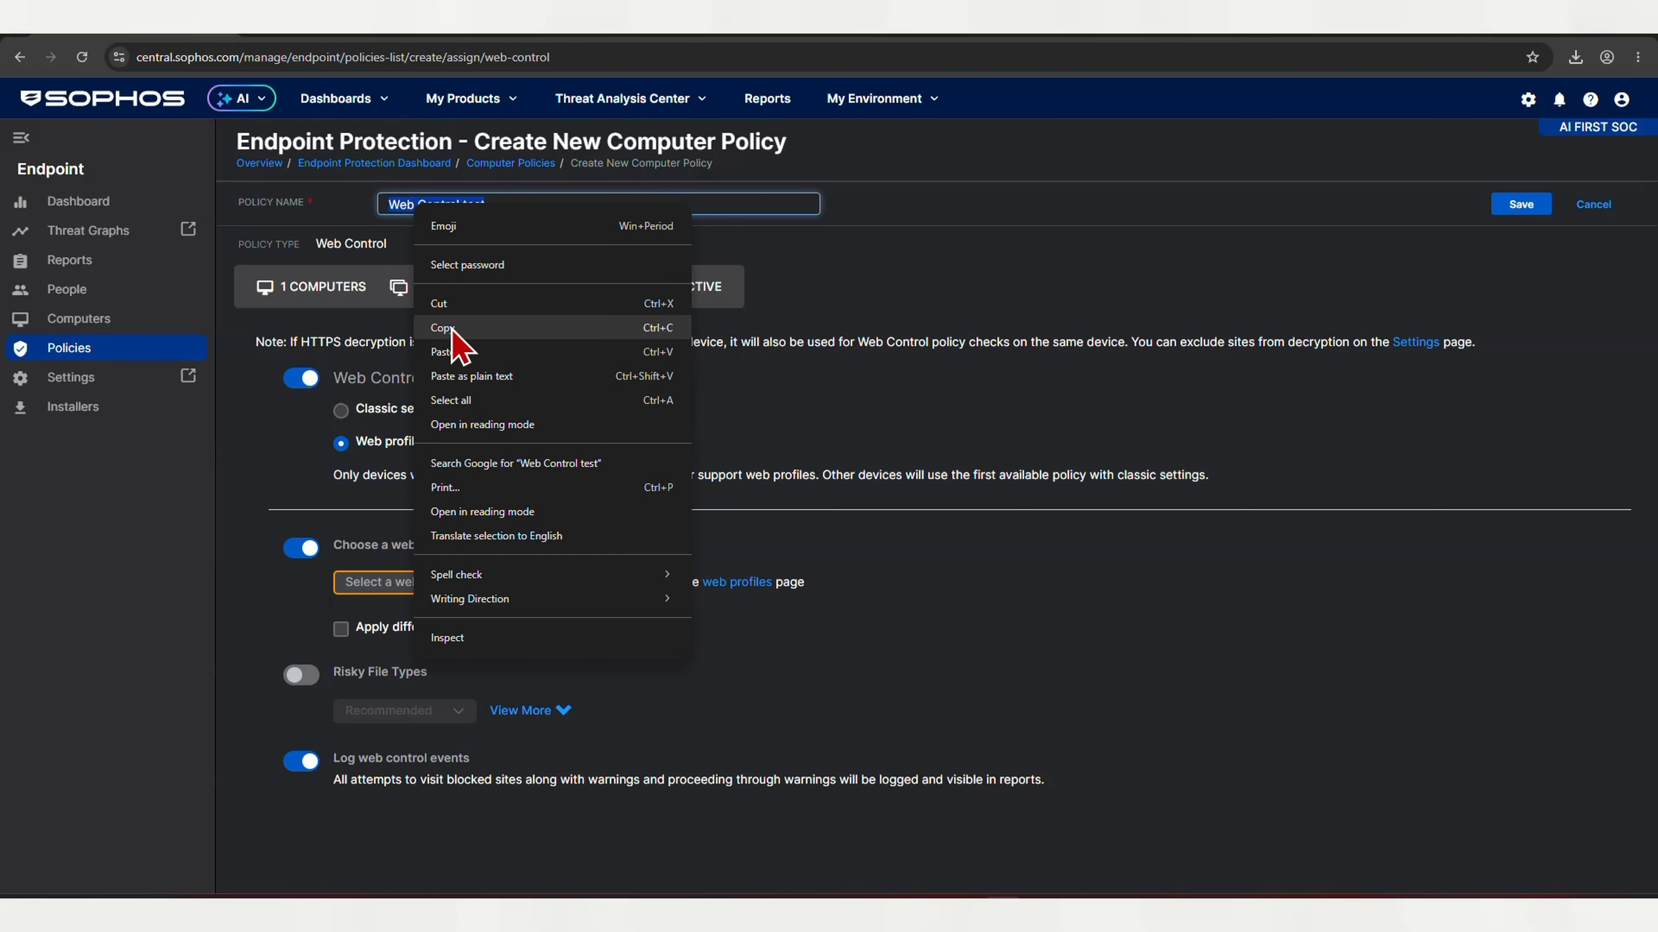
left_click(451, 327)
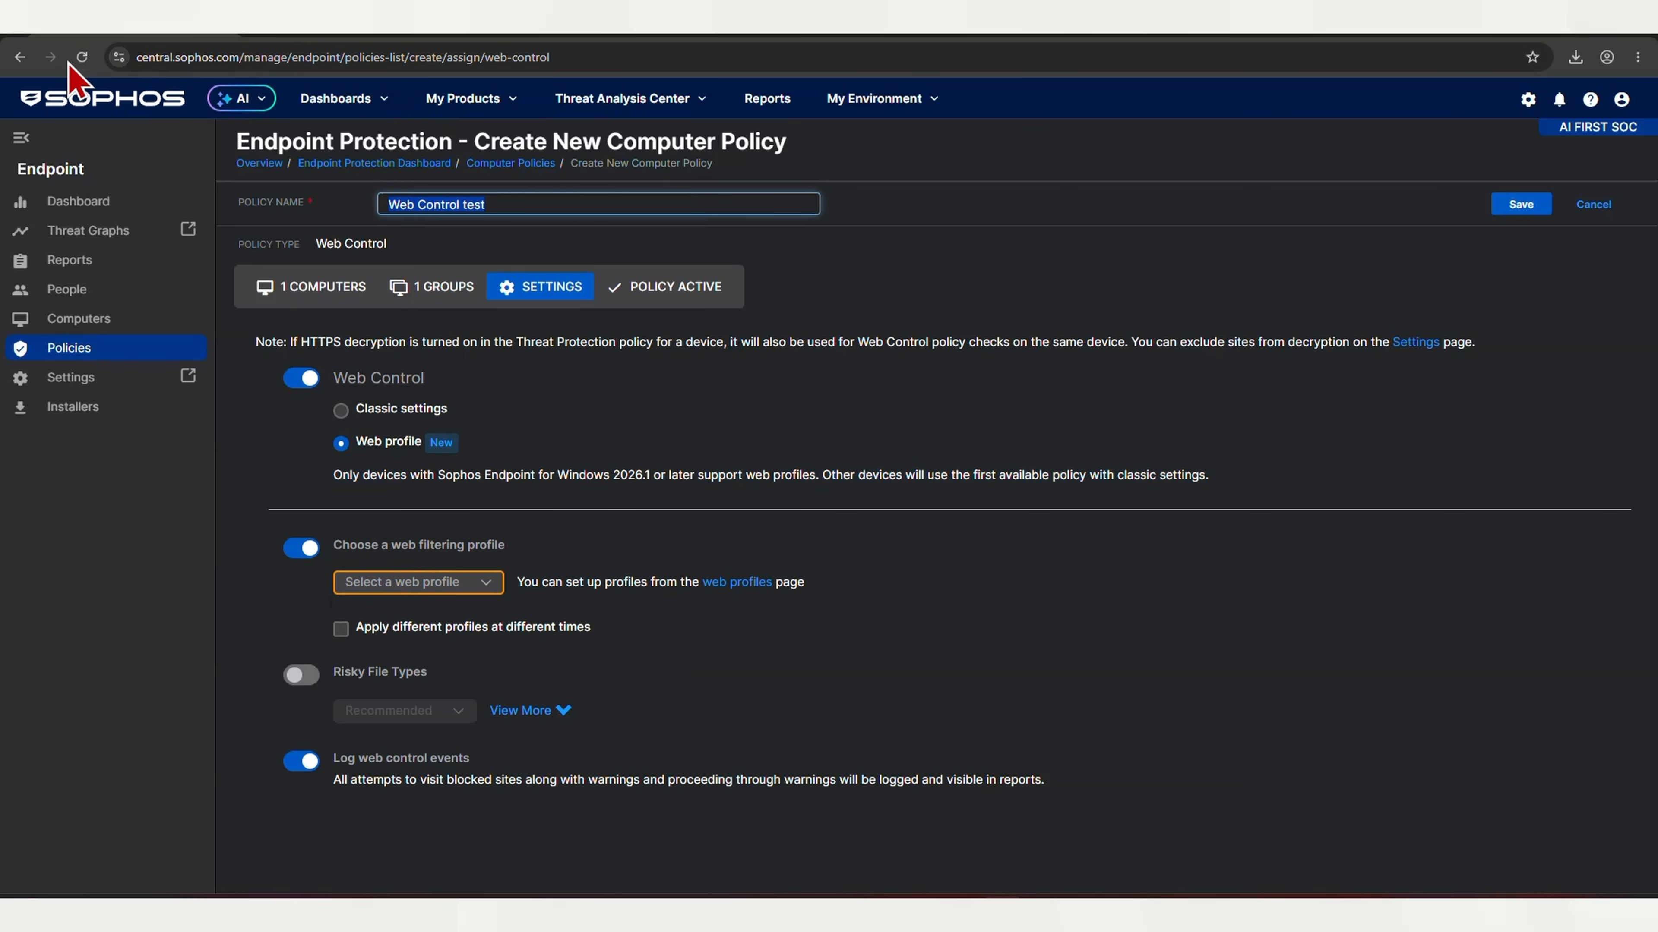
left_click(84, 59)
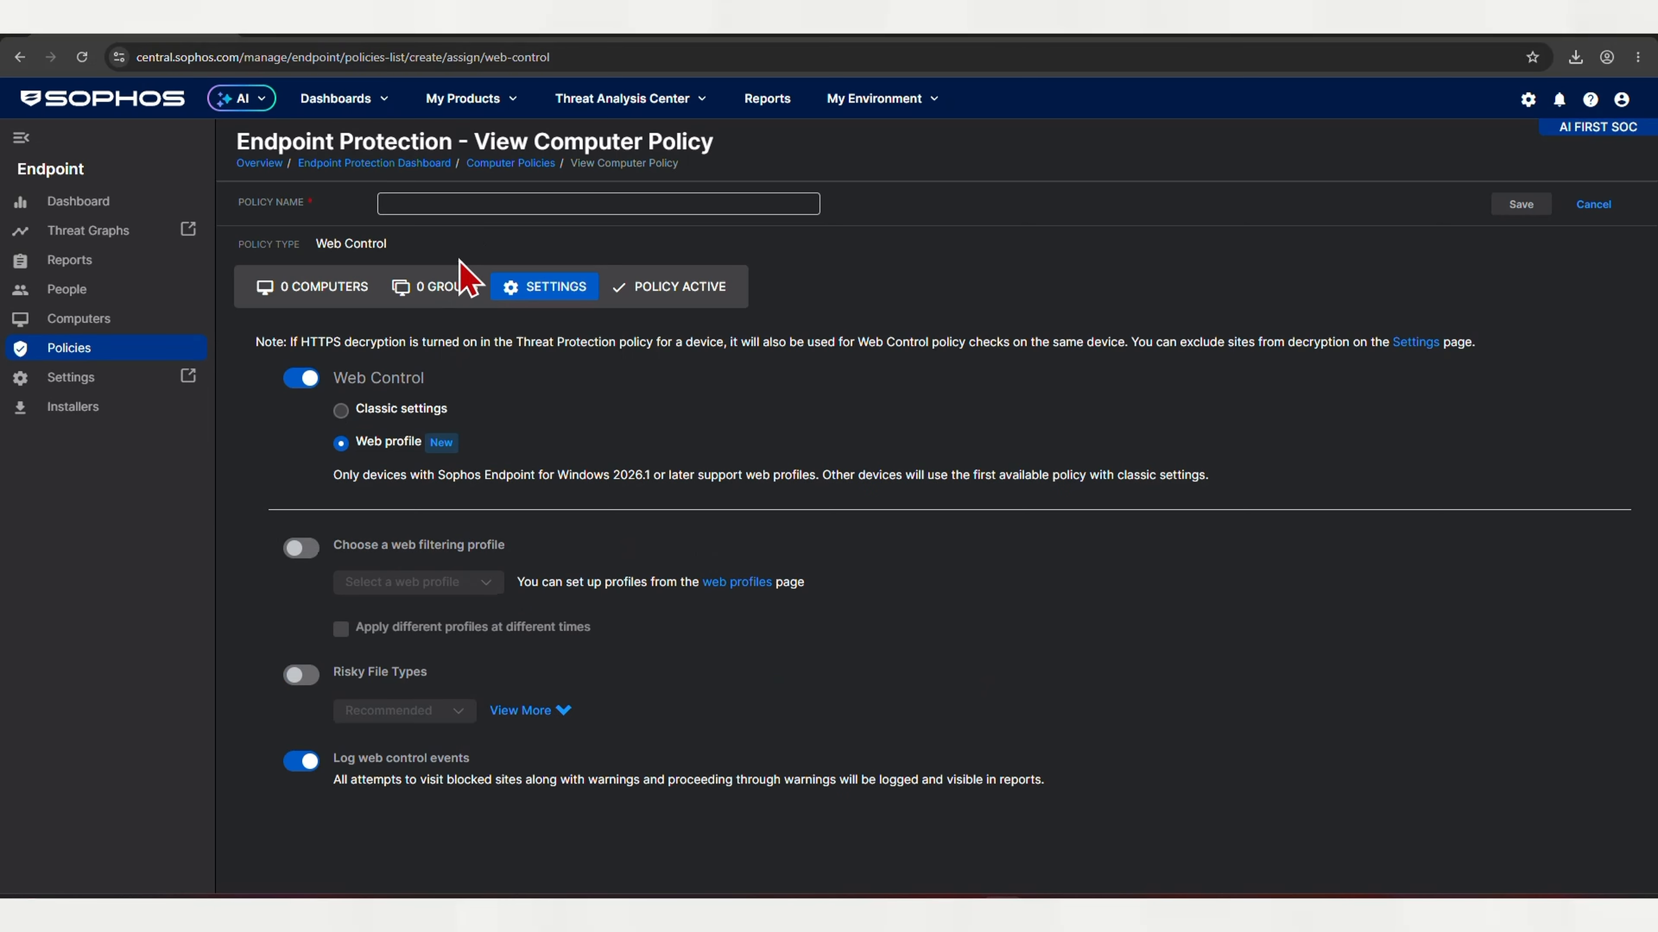
Step: Paste the copied name Web Control test as the policy name
left_click(436, 206)
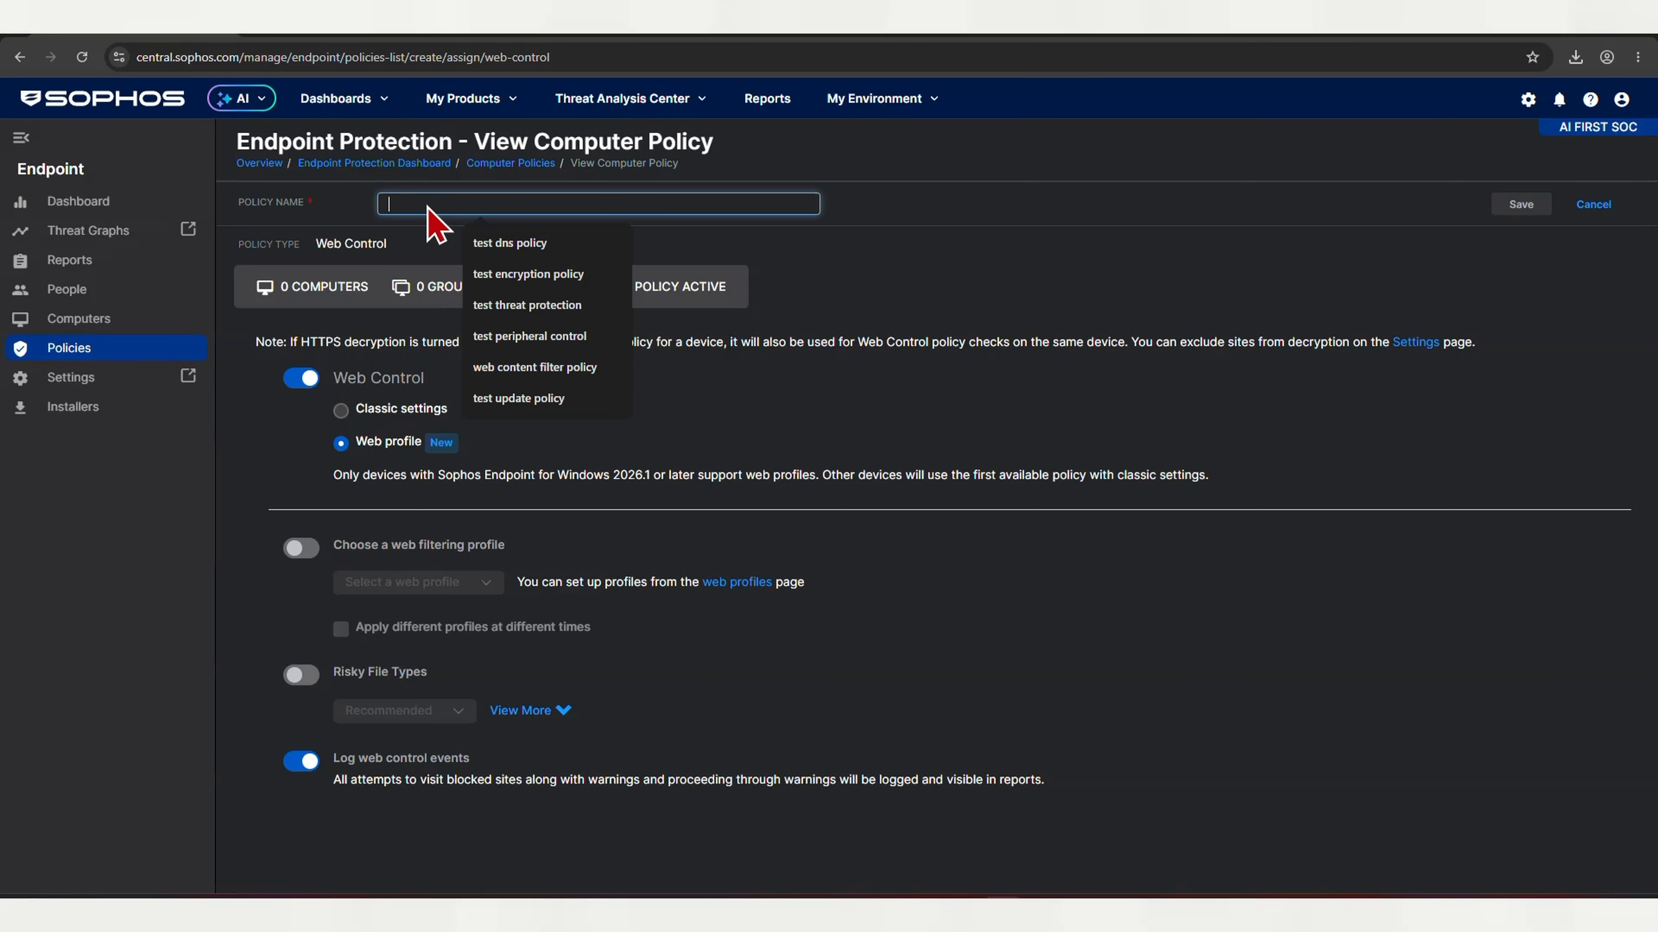
right_click(430, 210)
left_click(451, 433)
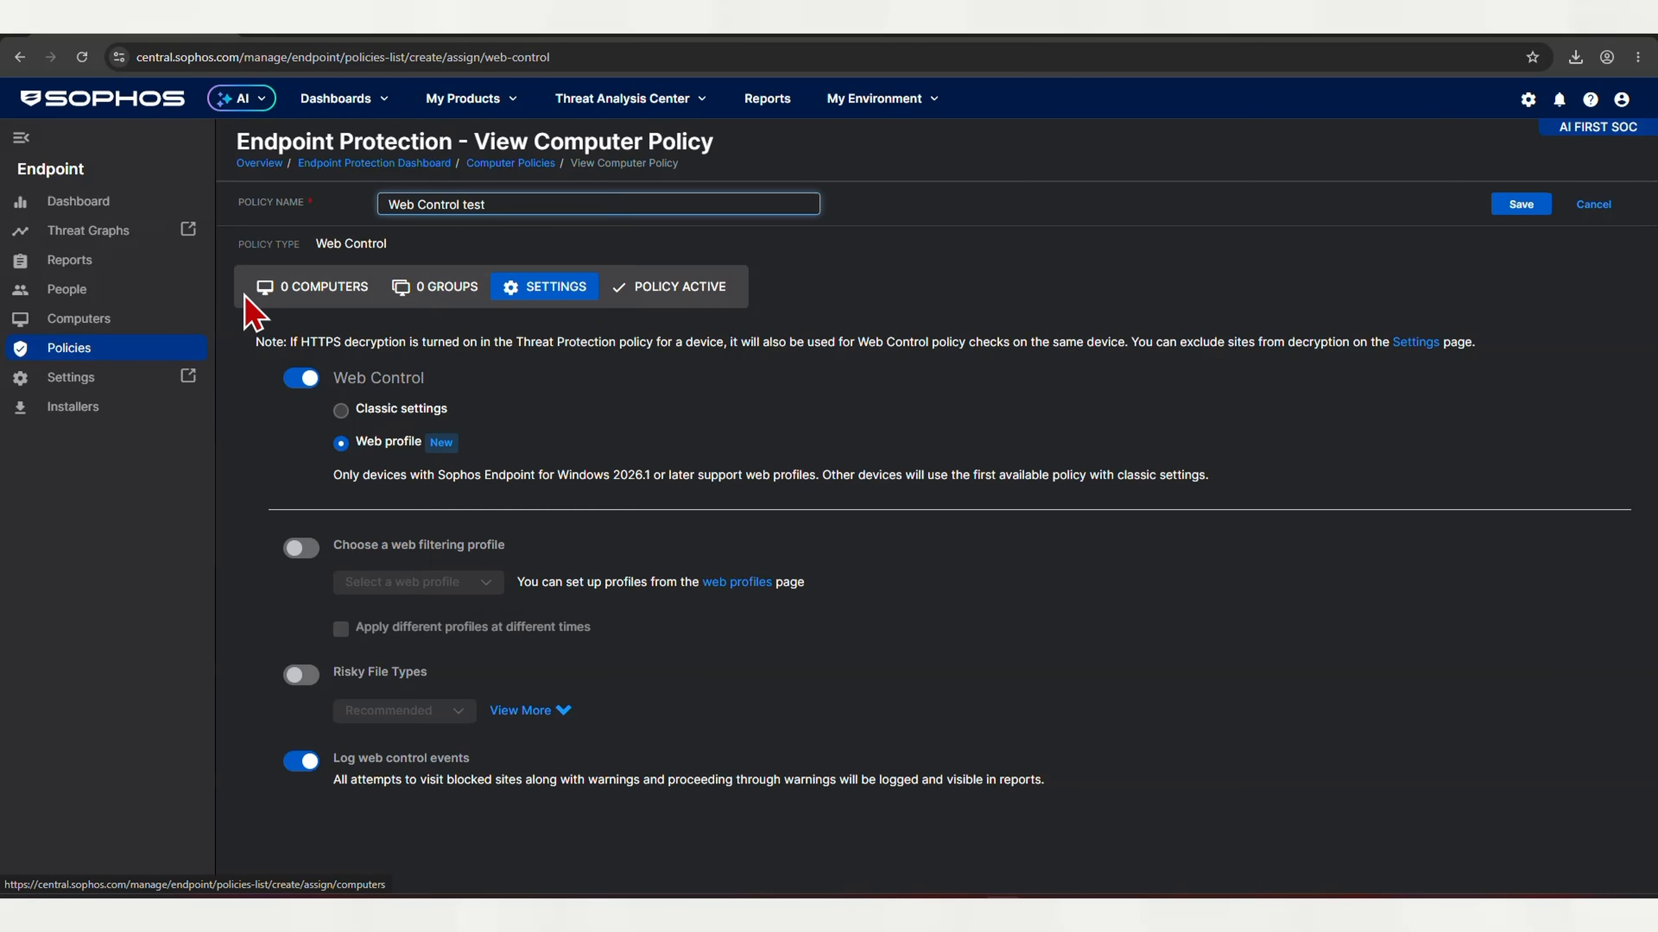
Step: Assign the computer DESKTOP-7MMBV2H and the available computer group to the policy
left_click(295, 294)
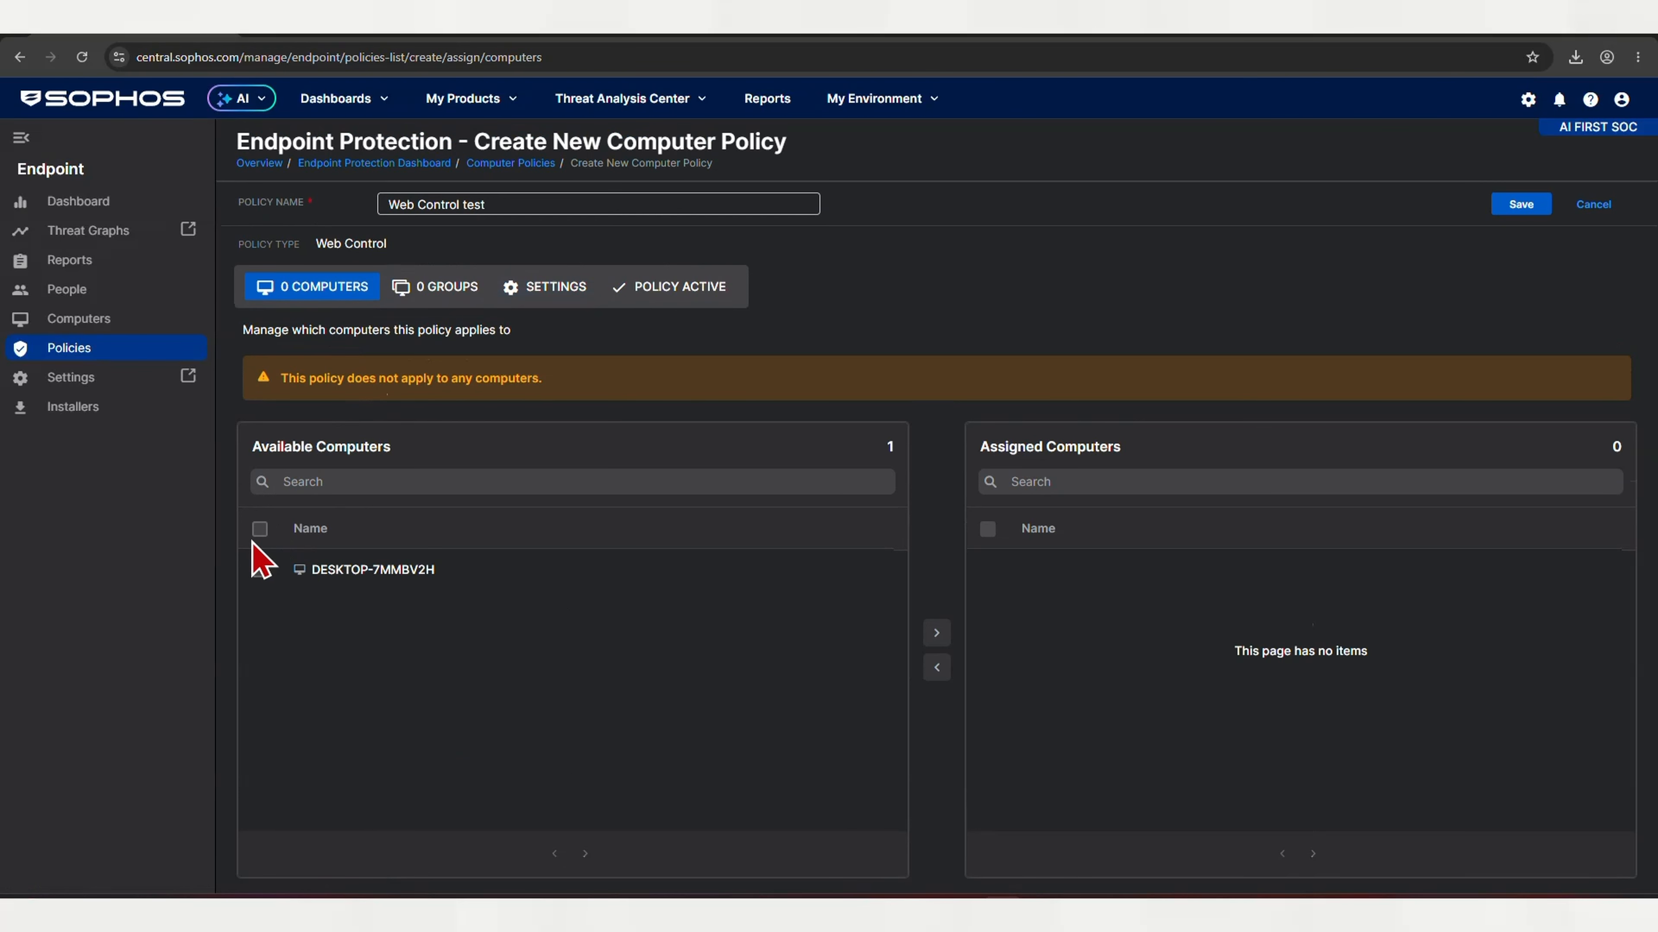
left_click(259, 529)
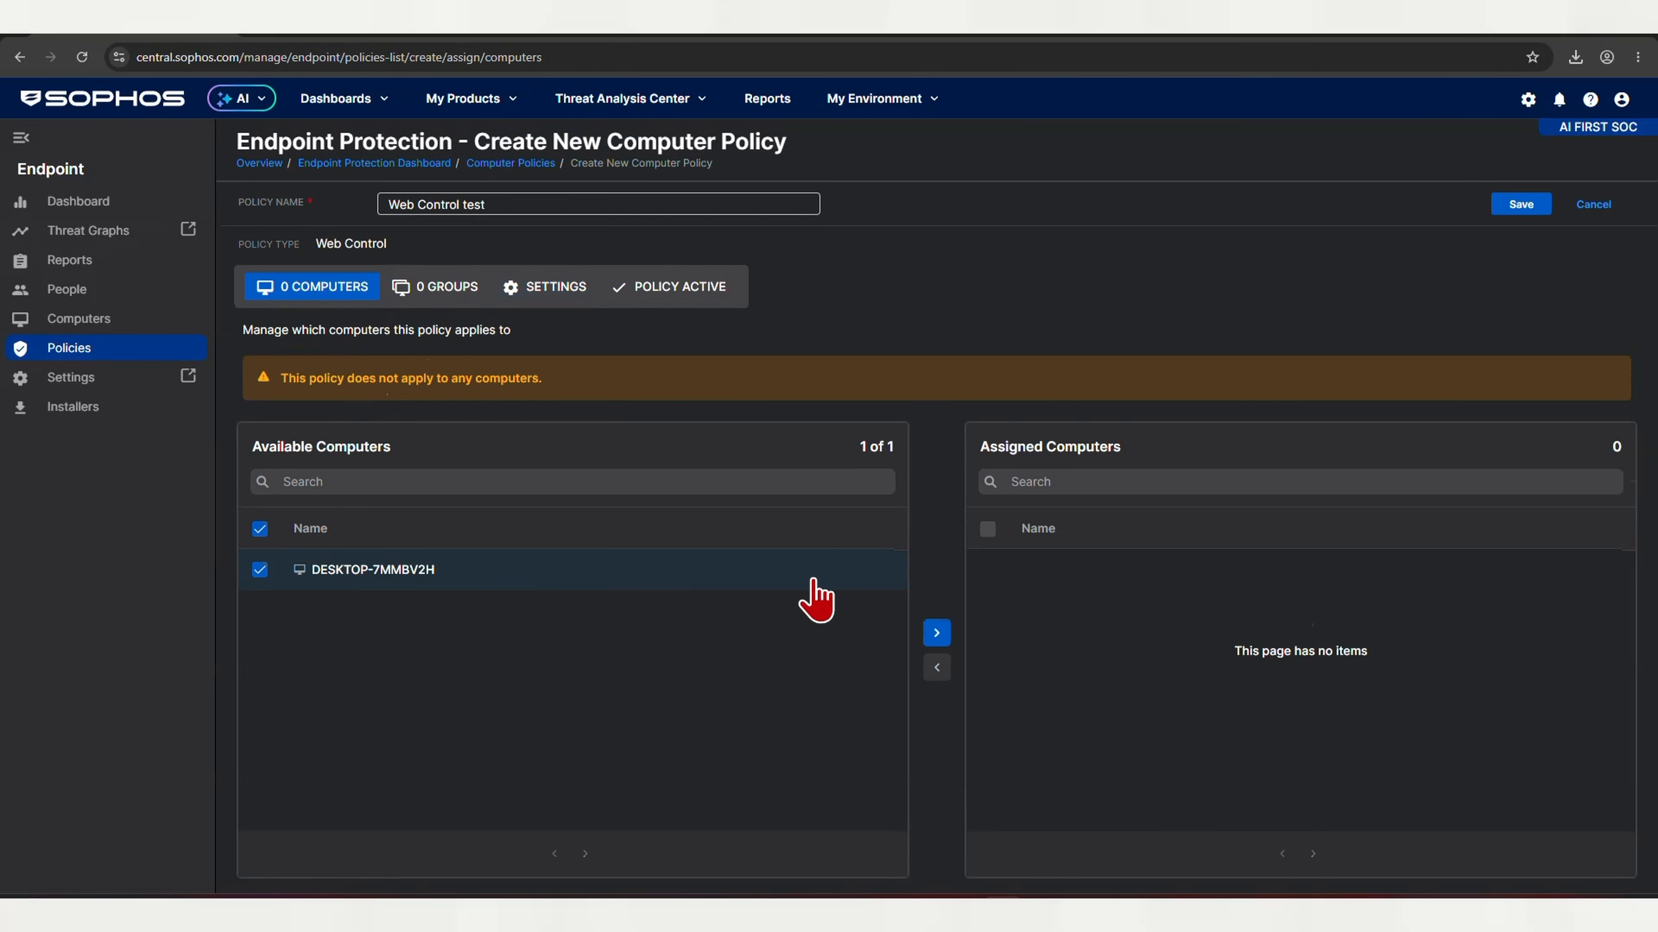
left_click(936, 633)
left_click(444, 289)
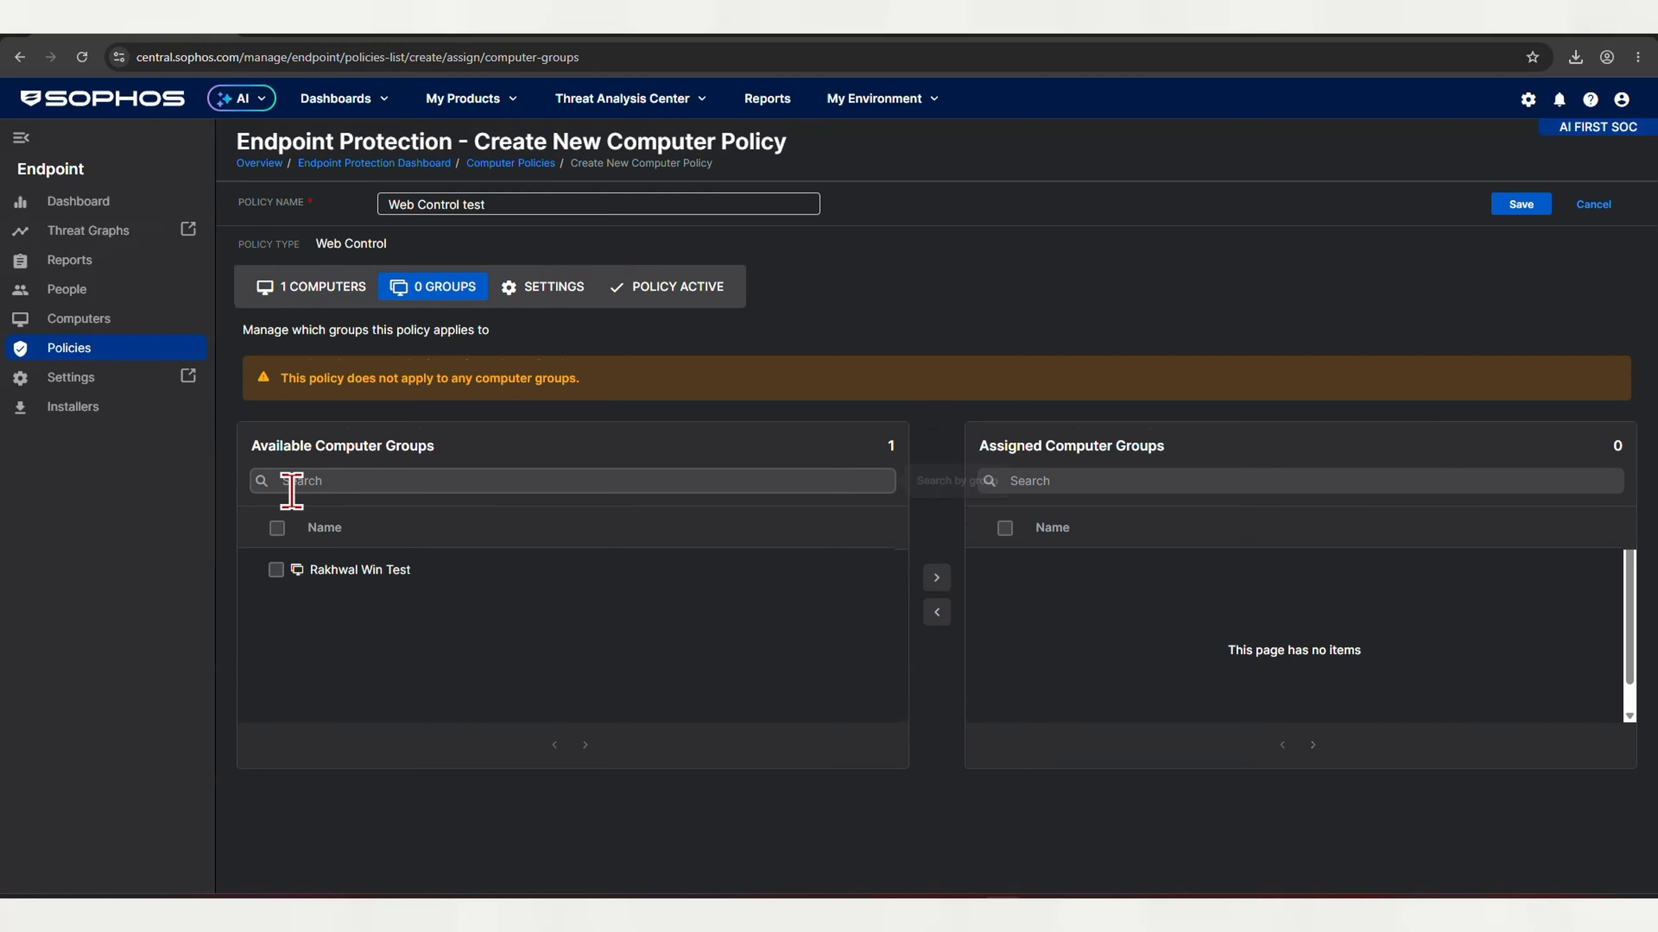
left_click(277, 528)
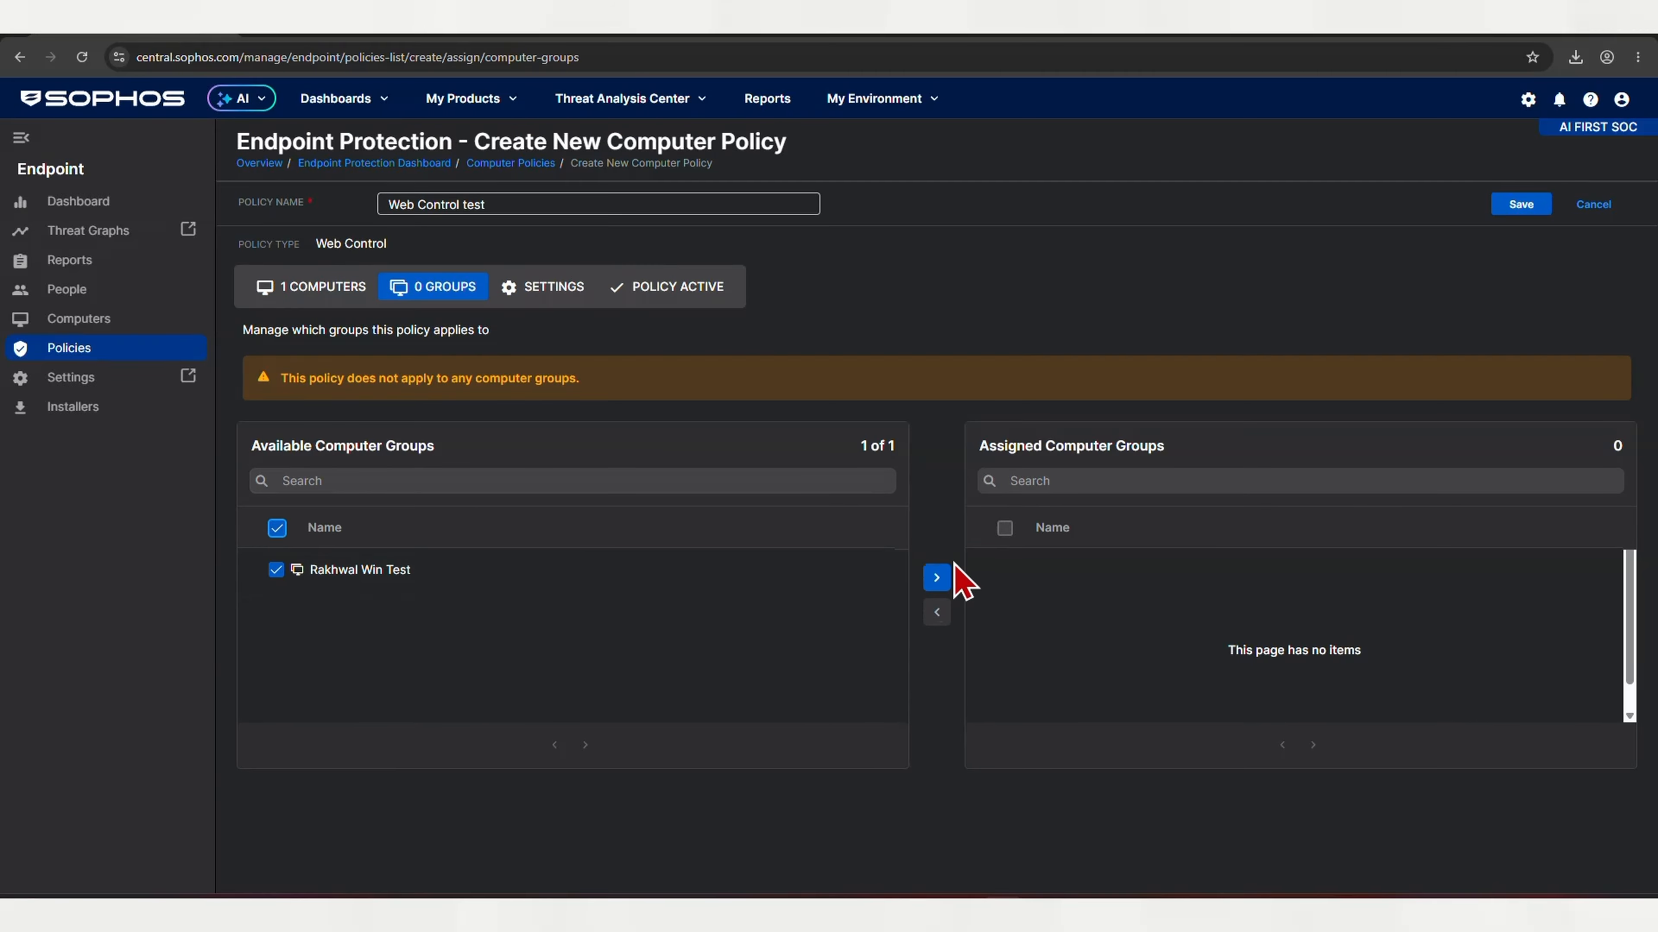
left_click(938, 578)
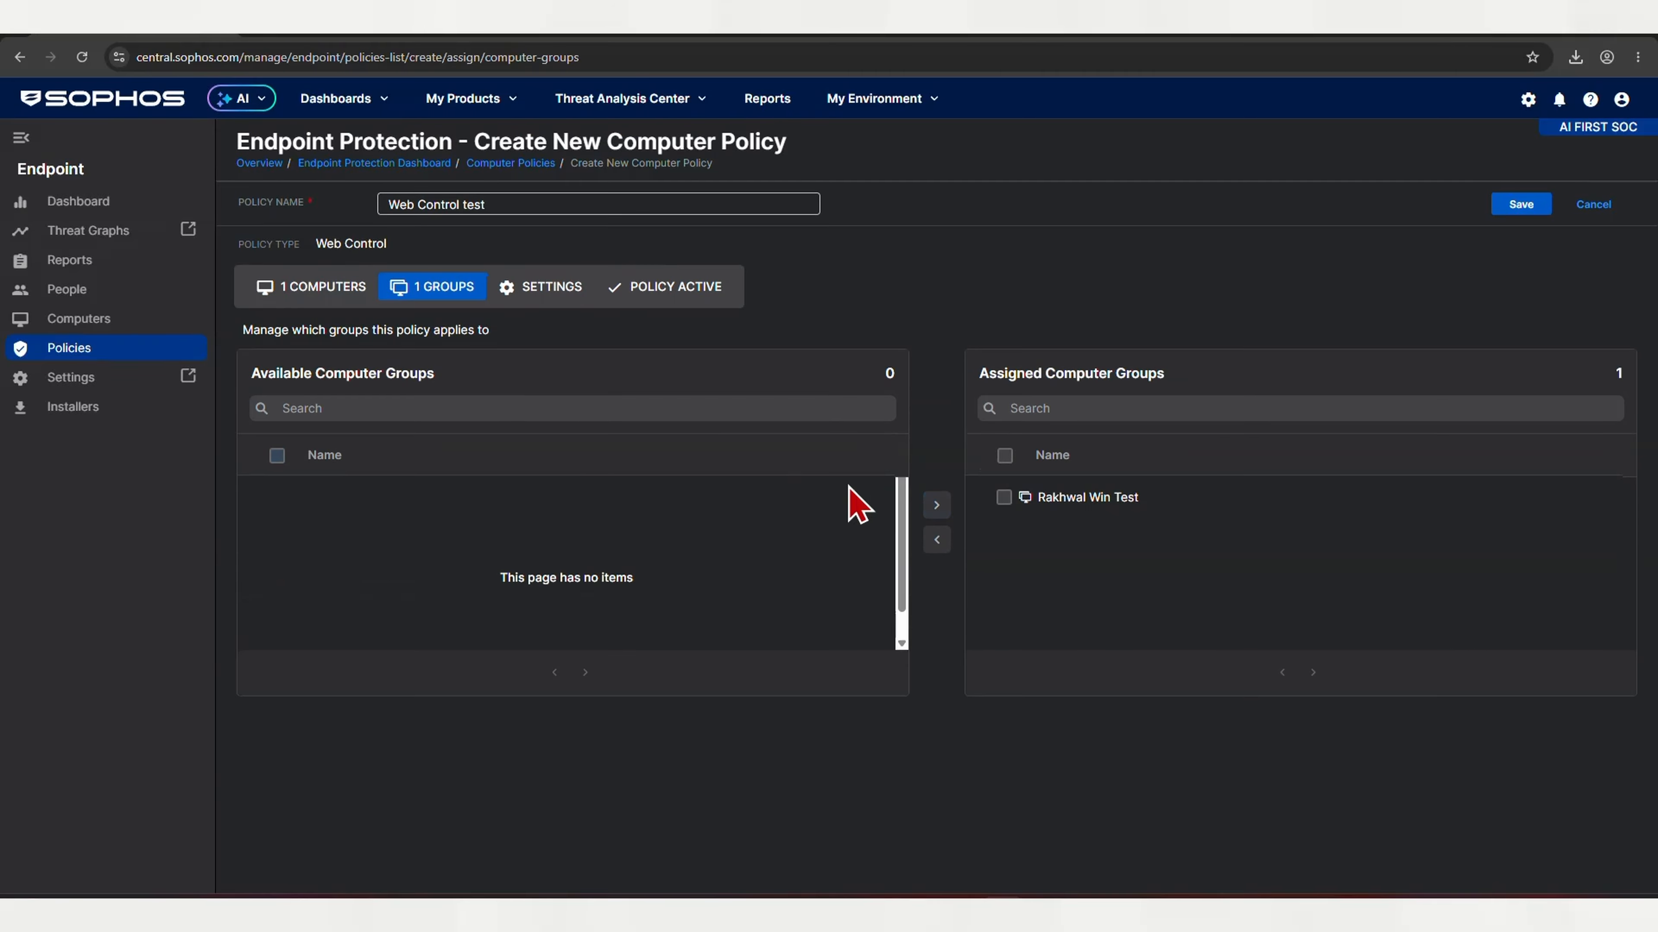
Step: In the policy settings, enable the choice of a web filtering profile and select test2
left_click(519, 299)
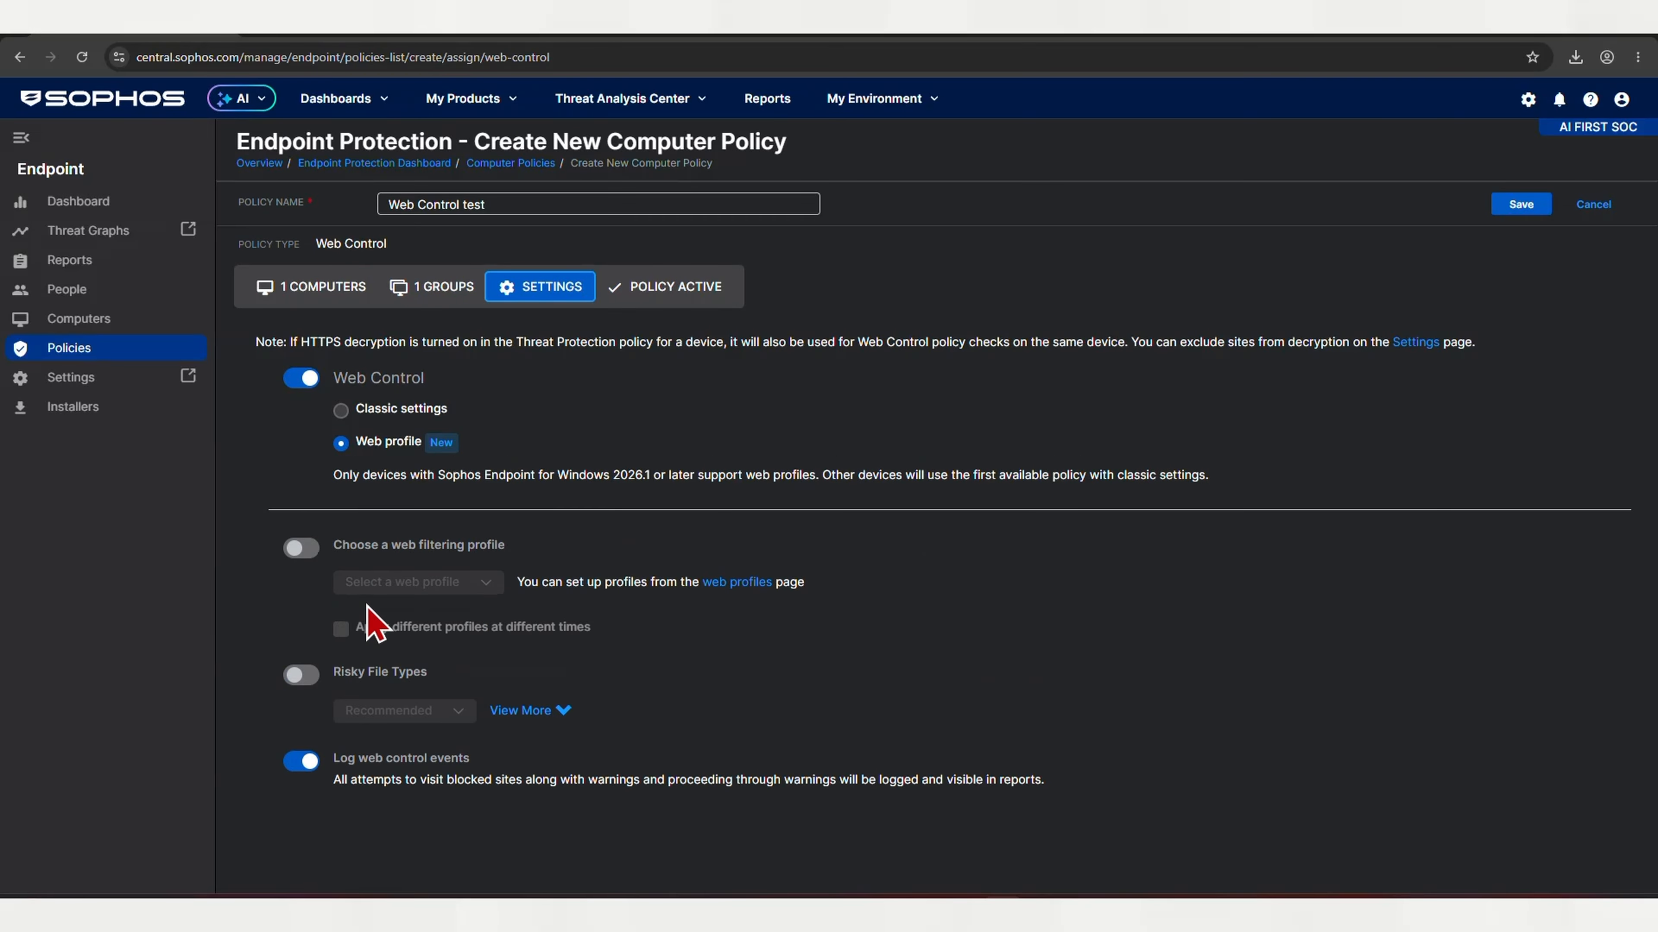
left_click(295, 550)
left_click(370, 584)
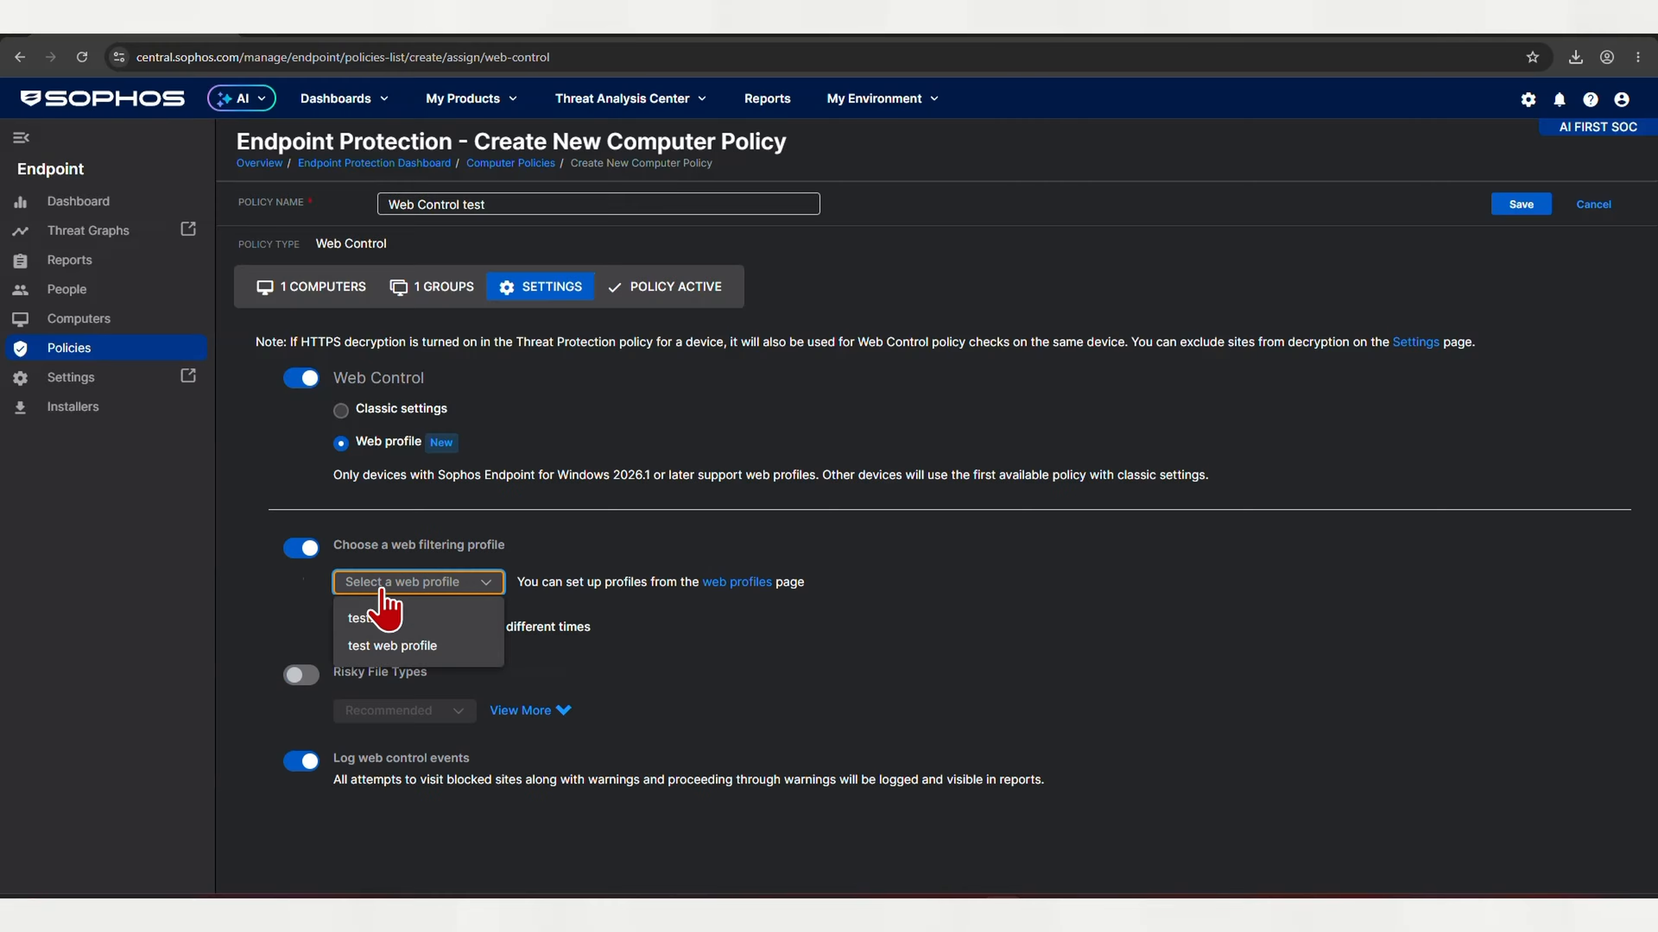
left_click(367, 618)
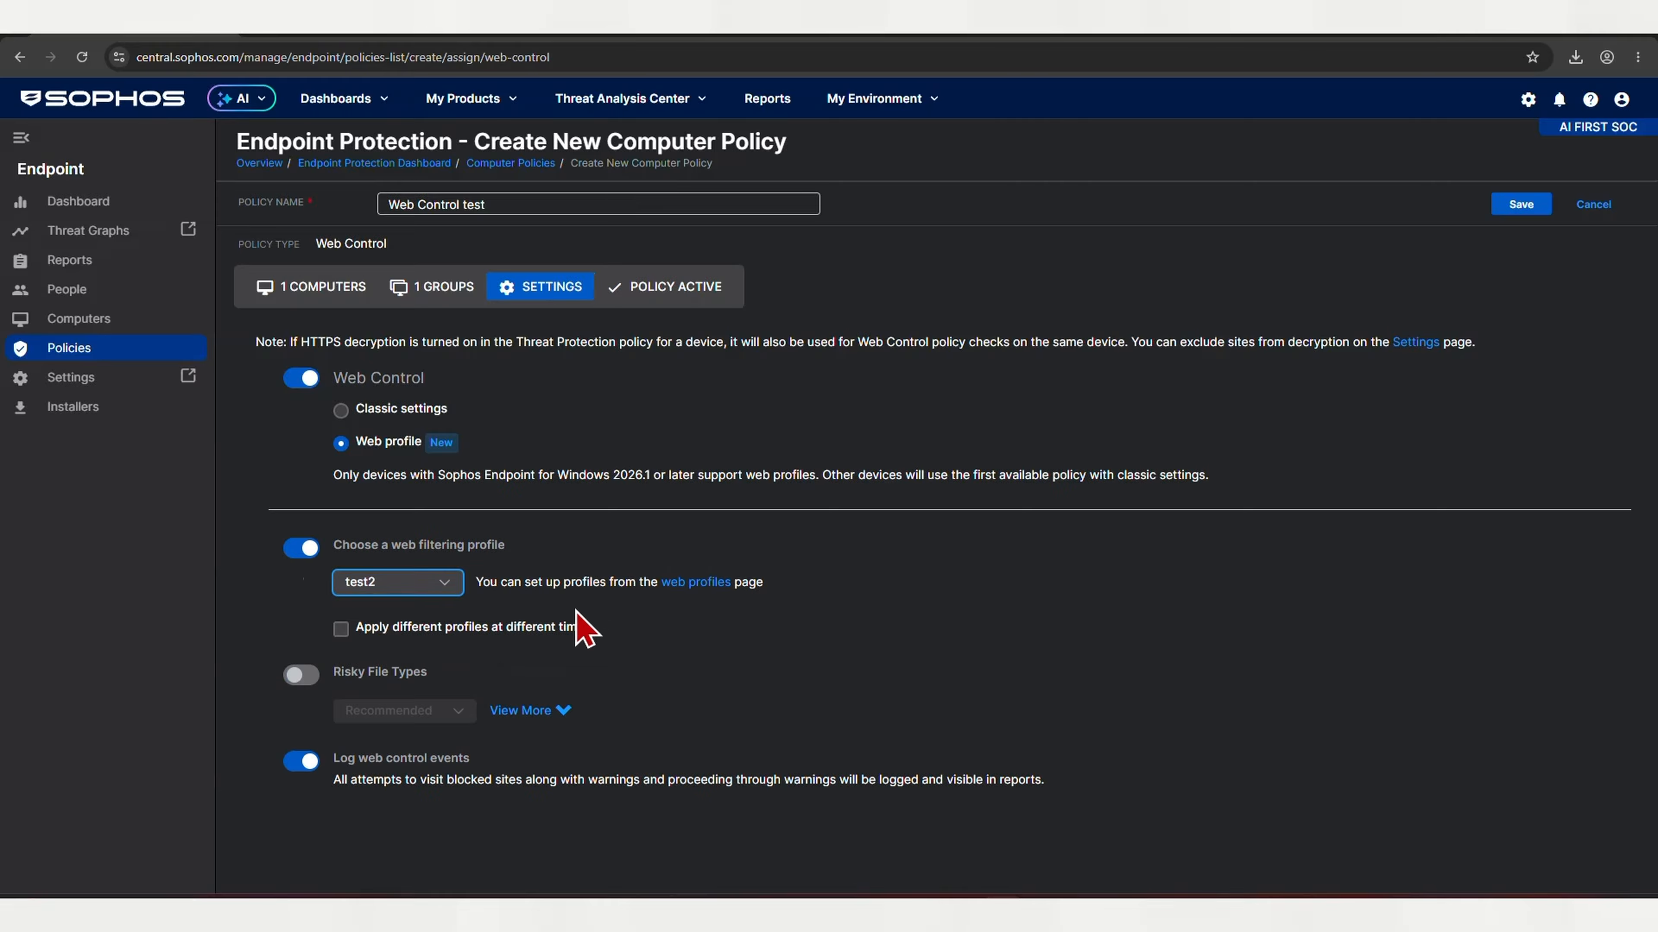
Step: Enable Risky File Types with the action Block and save the Web Control test policy
left_click(297, 677)
left_click(391, 711)
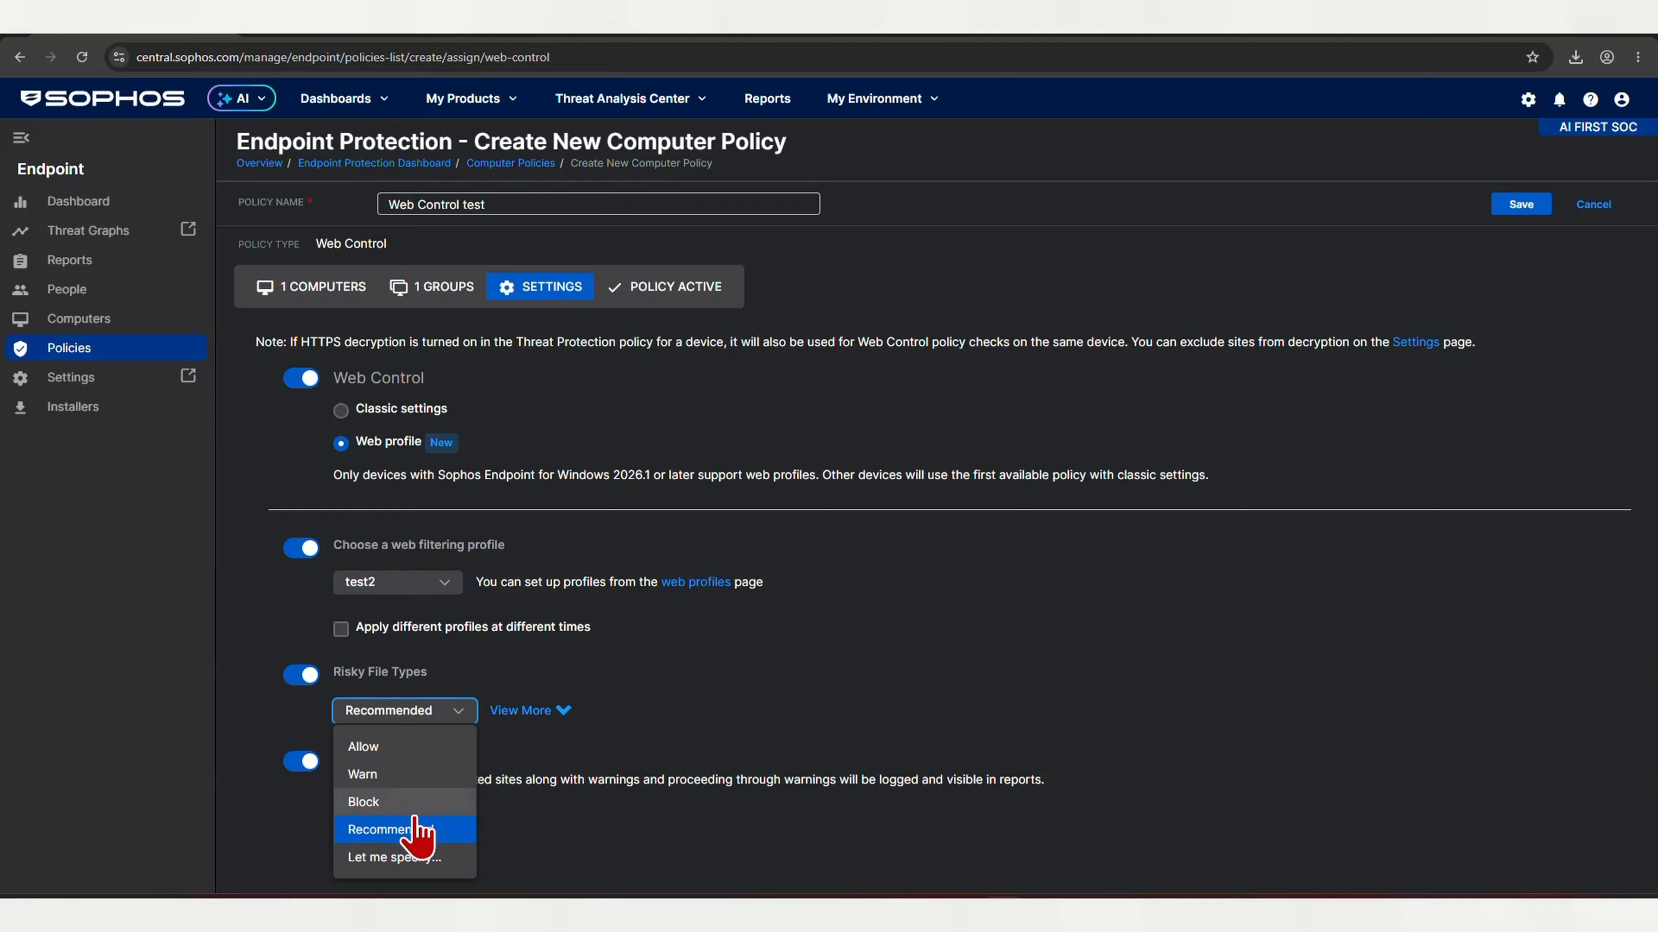
left_click(372, 801)
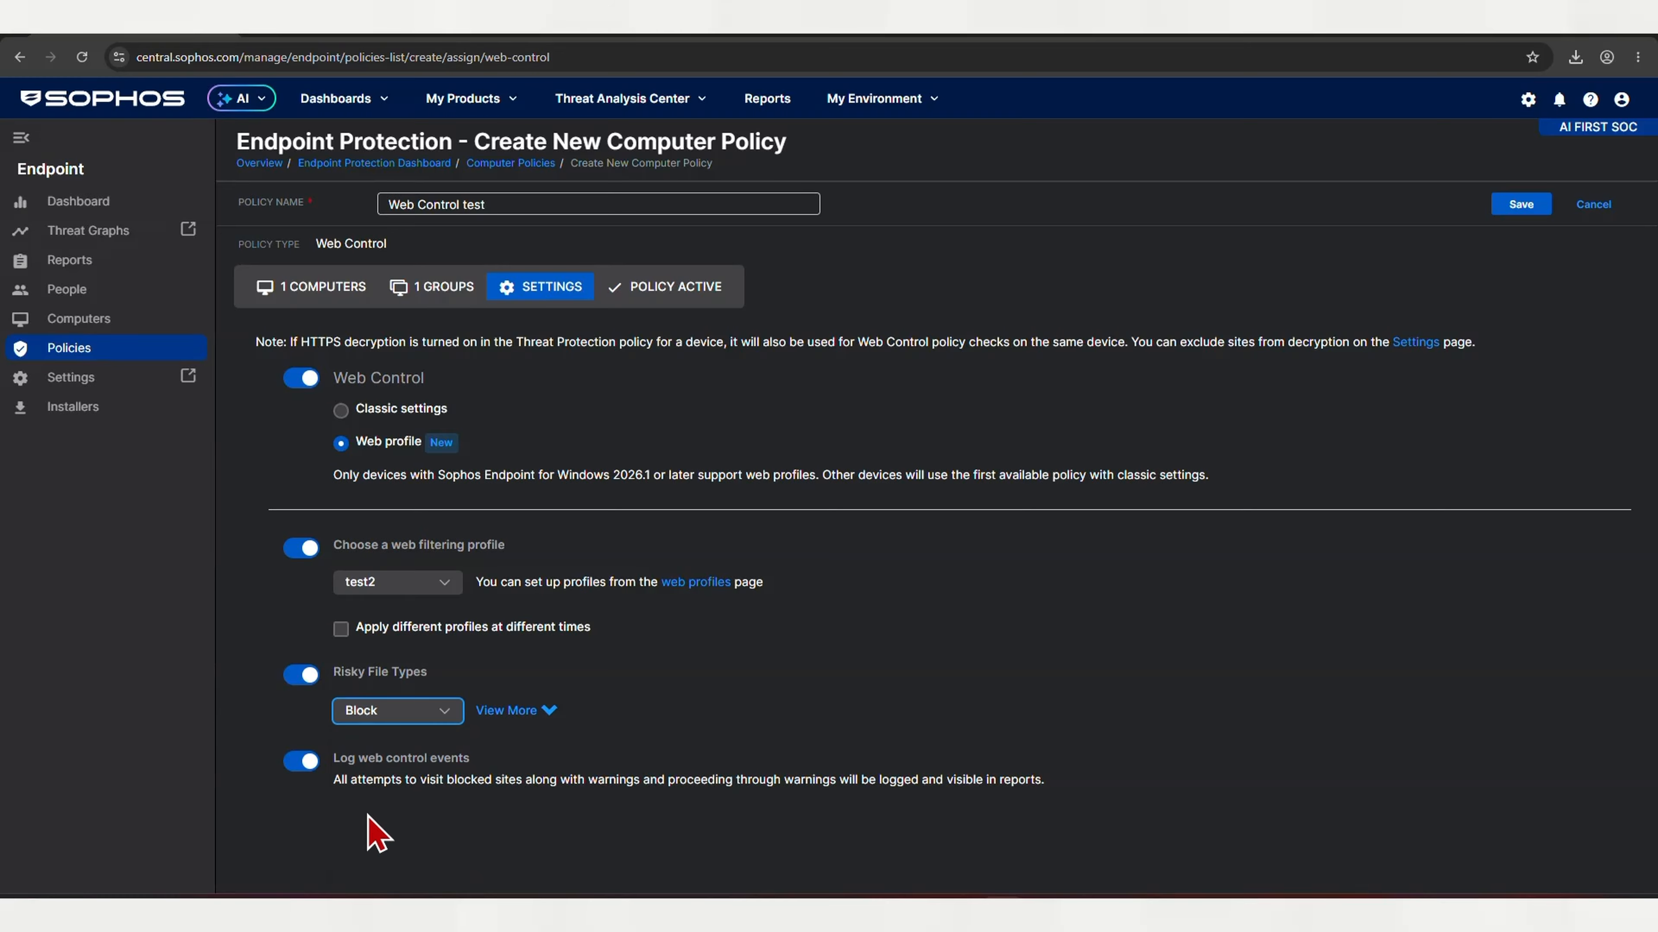
left_click(542, 706)
left_click(1519, 205)
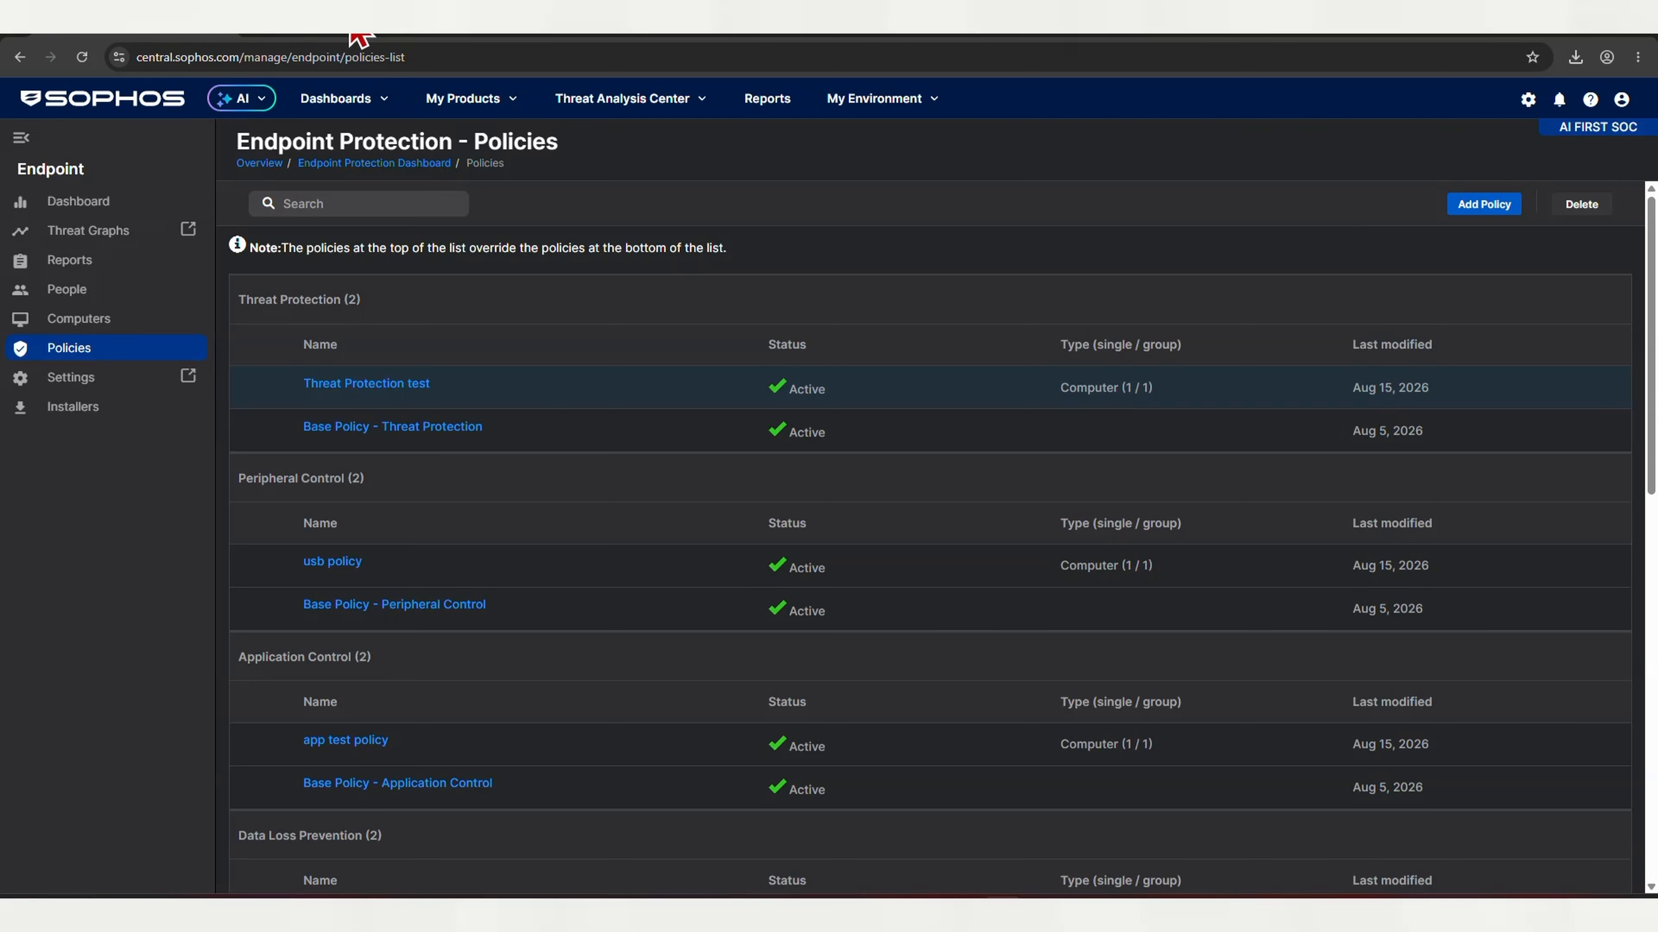
Step: In a new browser tab, search Google for chatgpt and open the sponsored ChatGPT result to test the policy
left_click(562, 36)
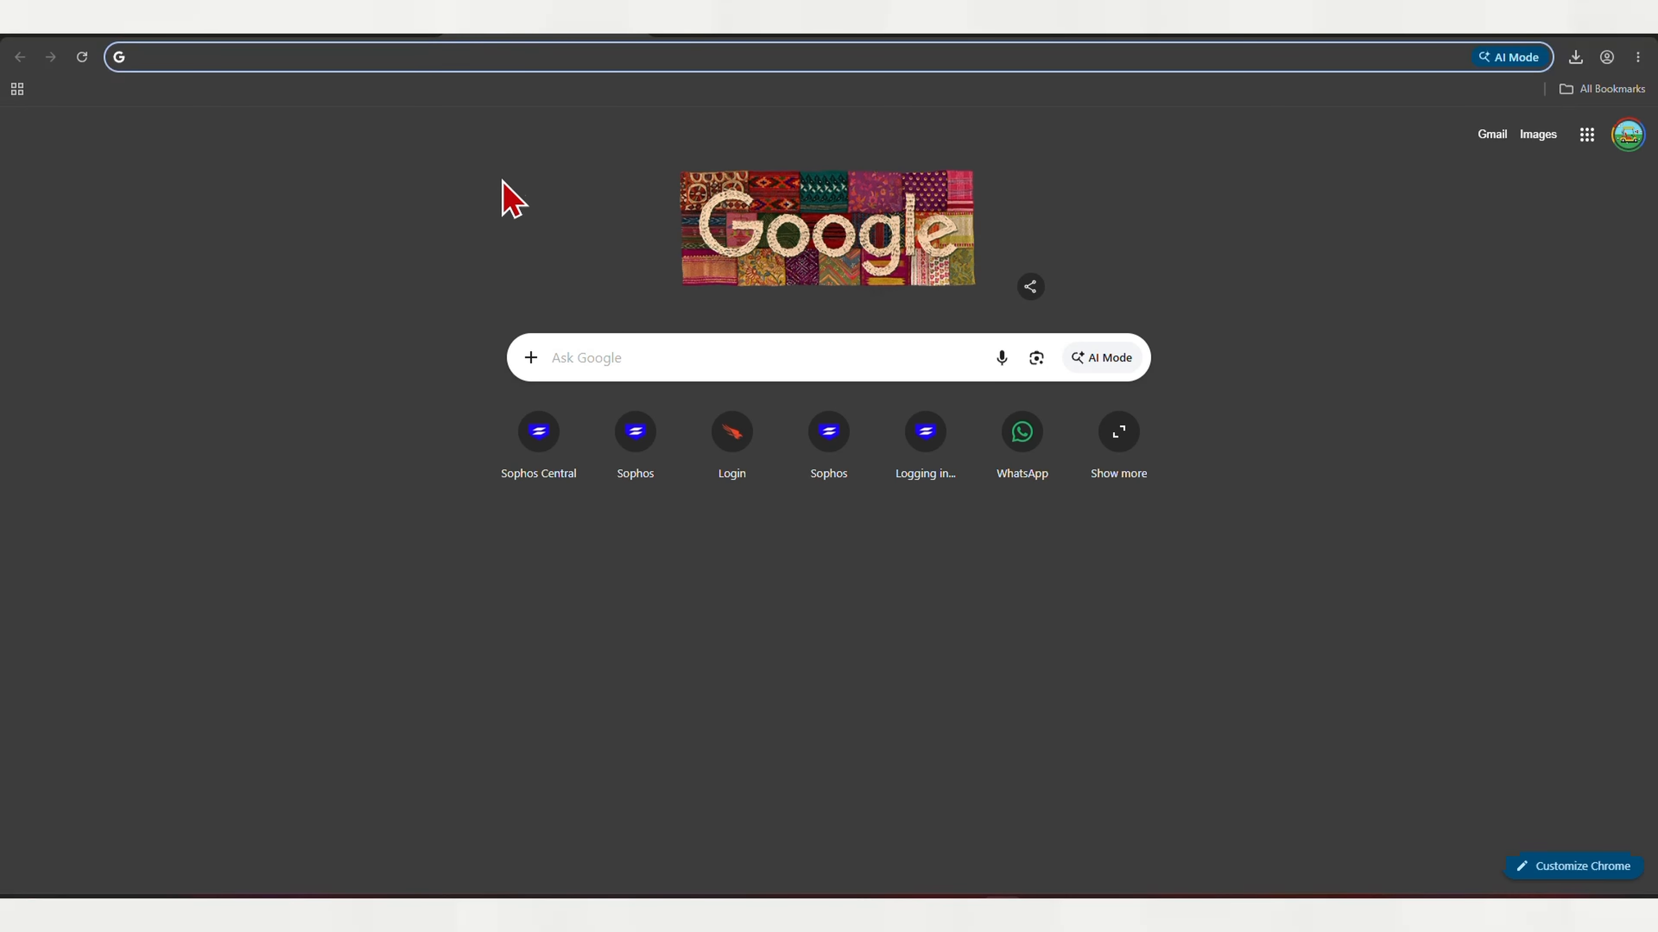
type("chat")
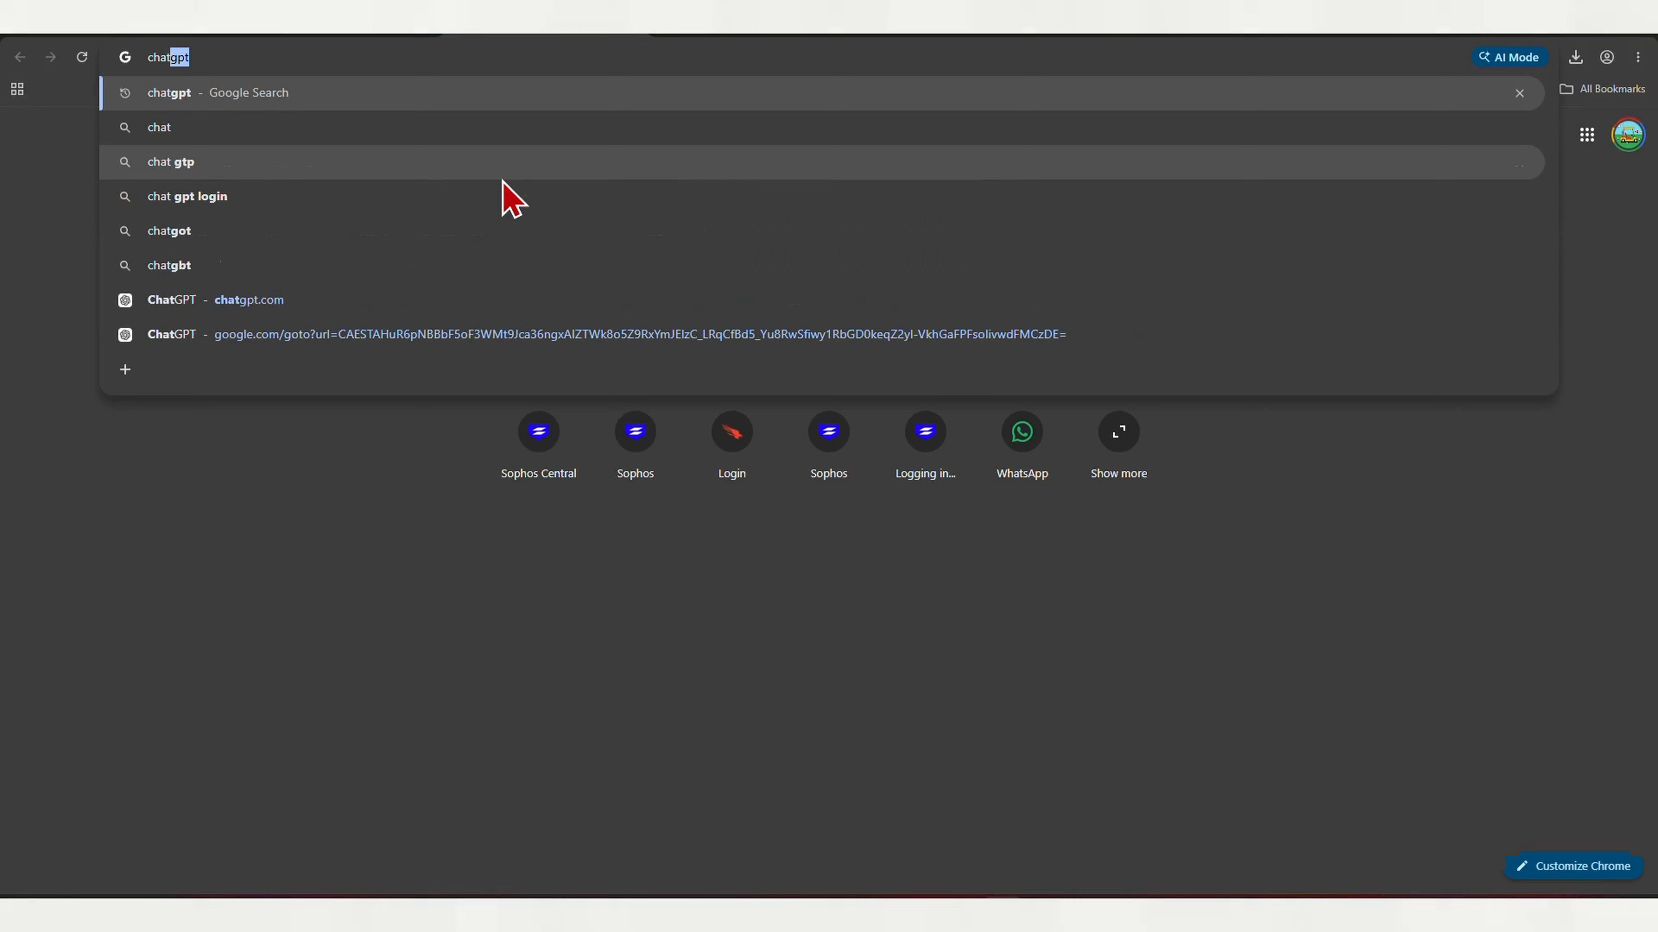
key("Return")
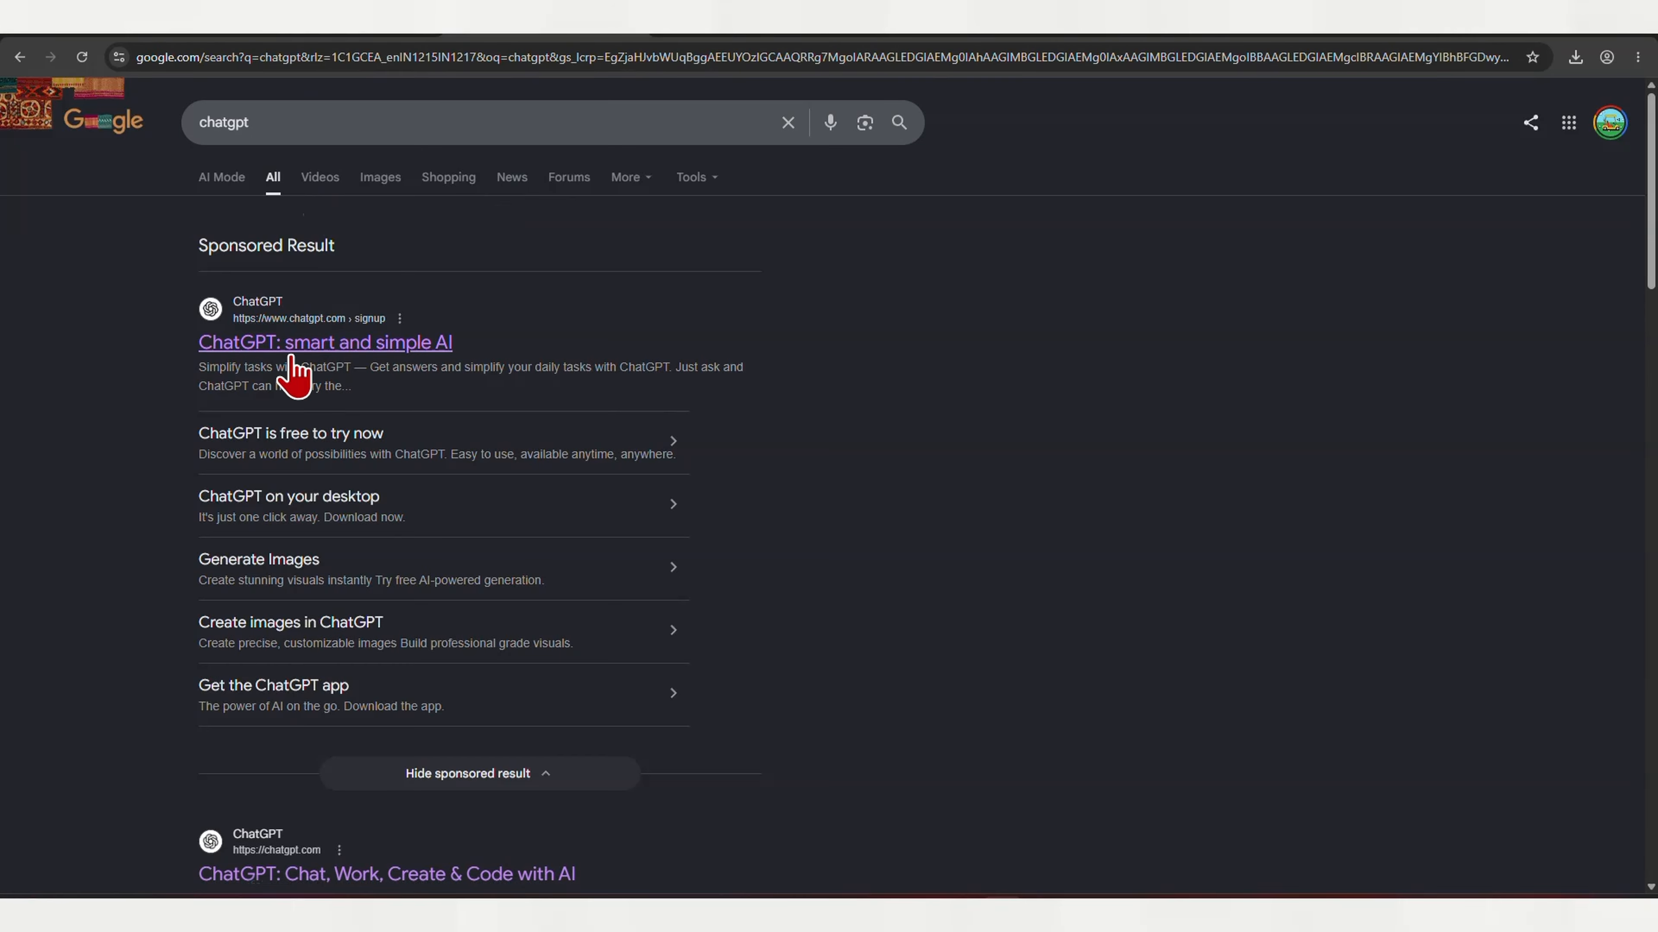
left_click(301, 344)
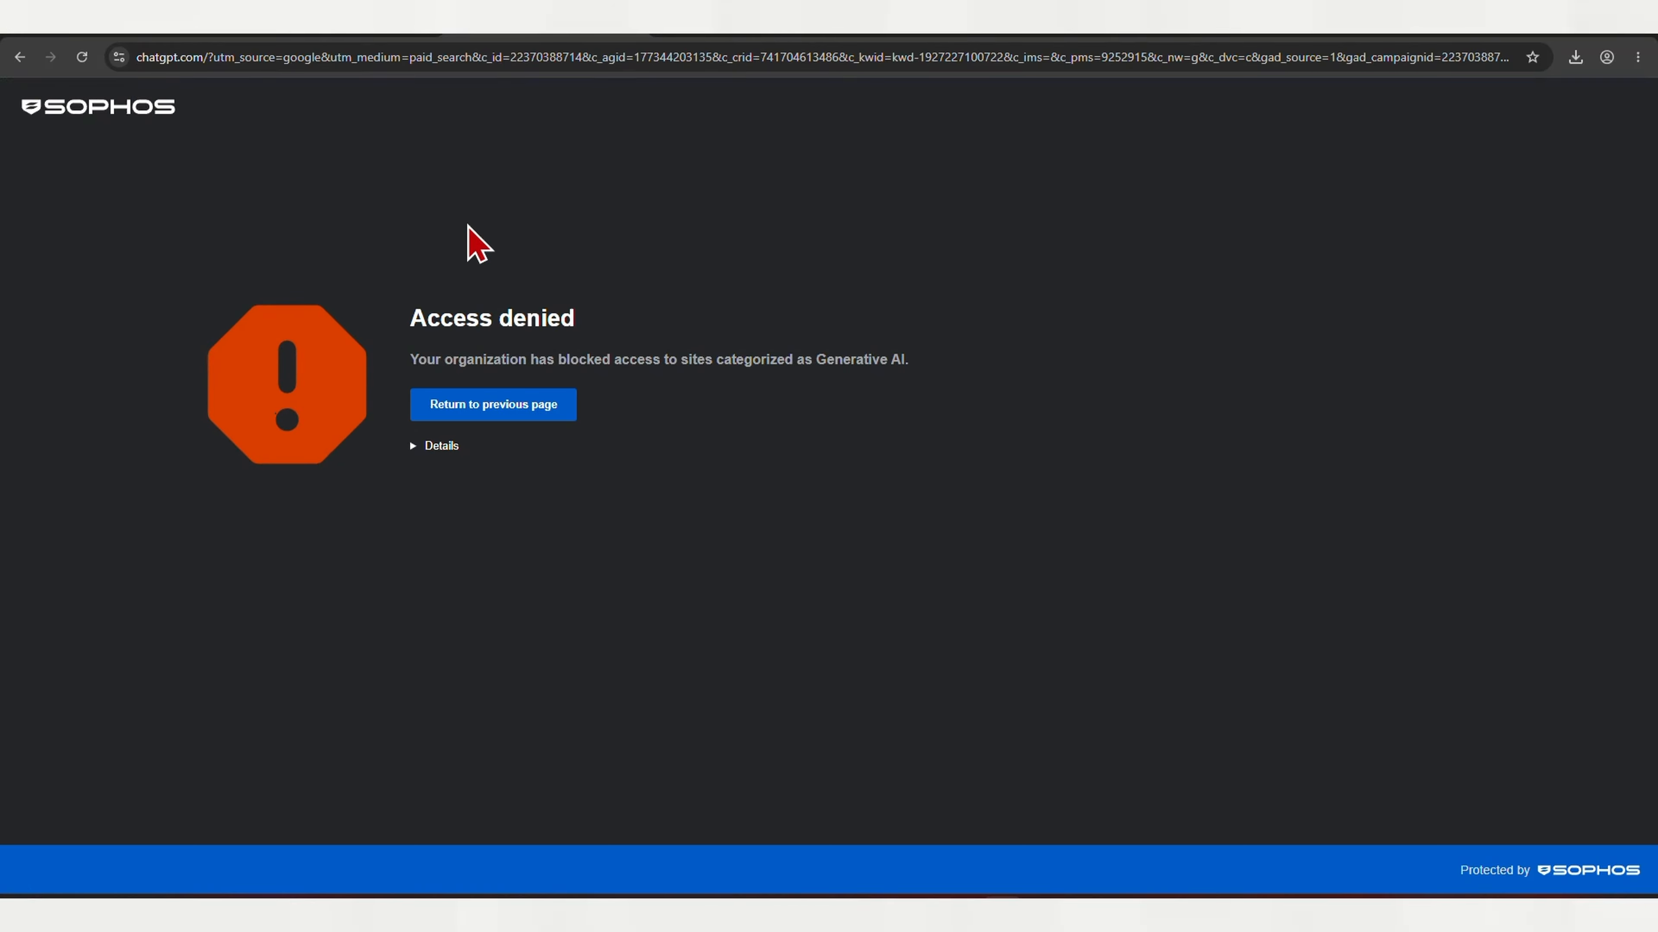
Step: Expand the details on the ChatGPT page and examine the URL and the reason given
left_click(418, 448)
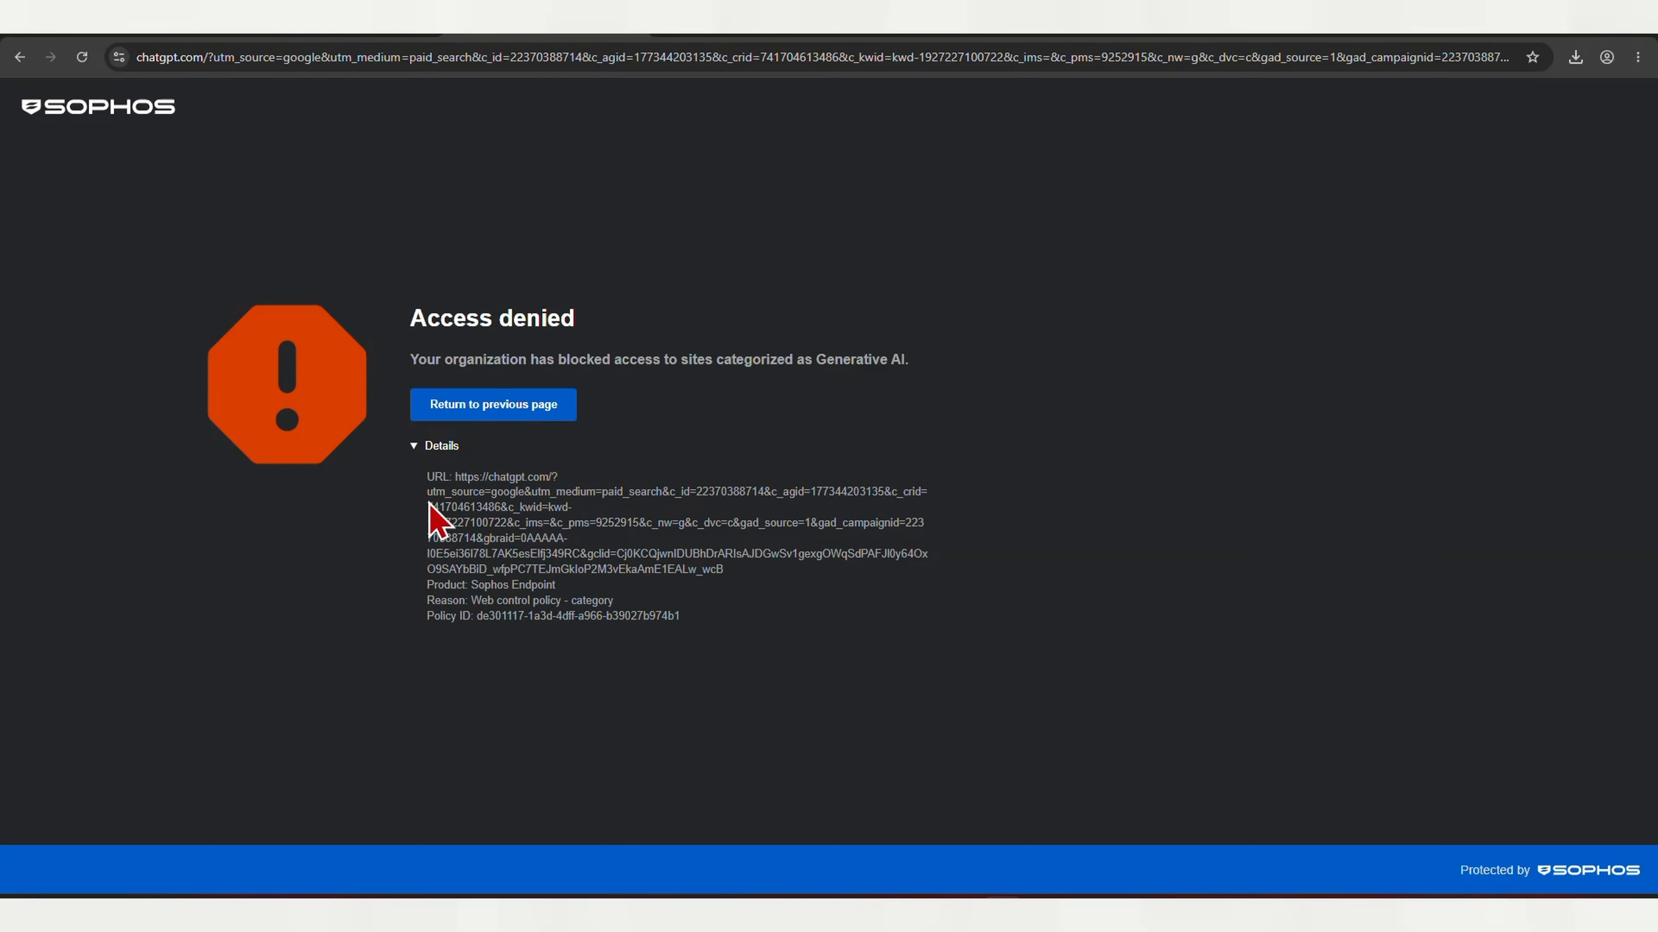
left_click_drag(428, 504, 559, 530)
left_click(559, 530)
left_click_drag(427, 600, 637, 606)
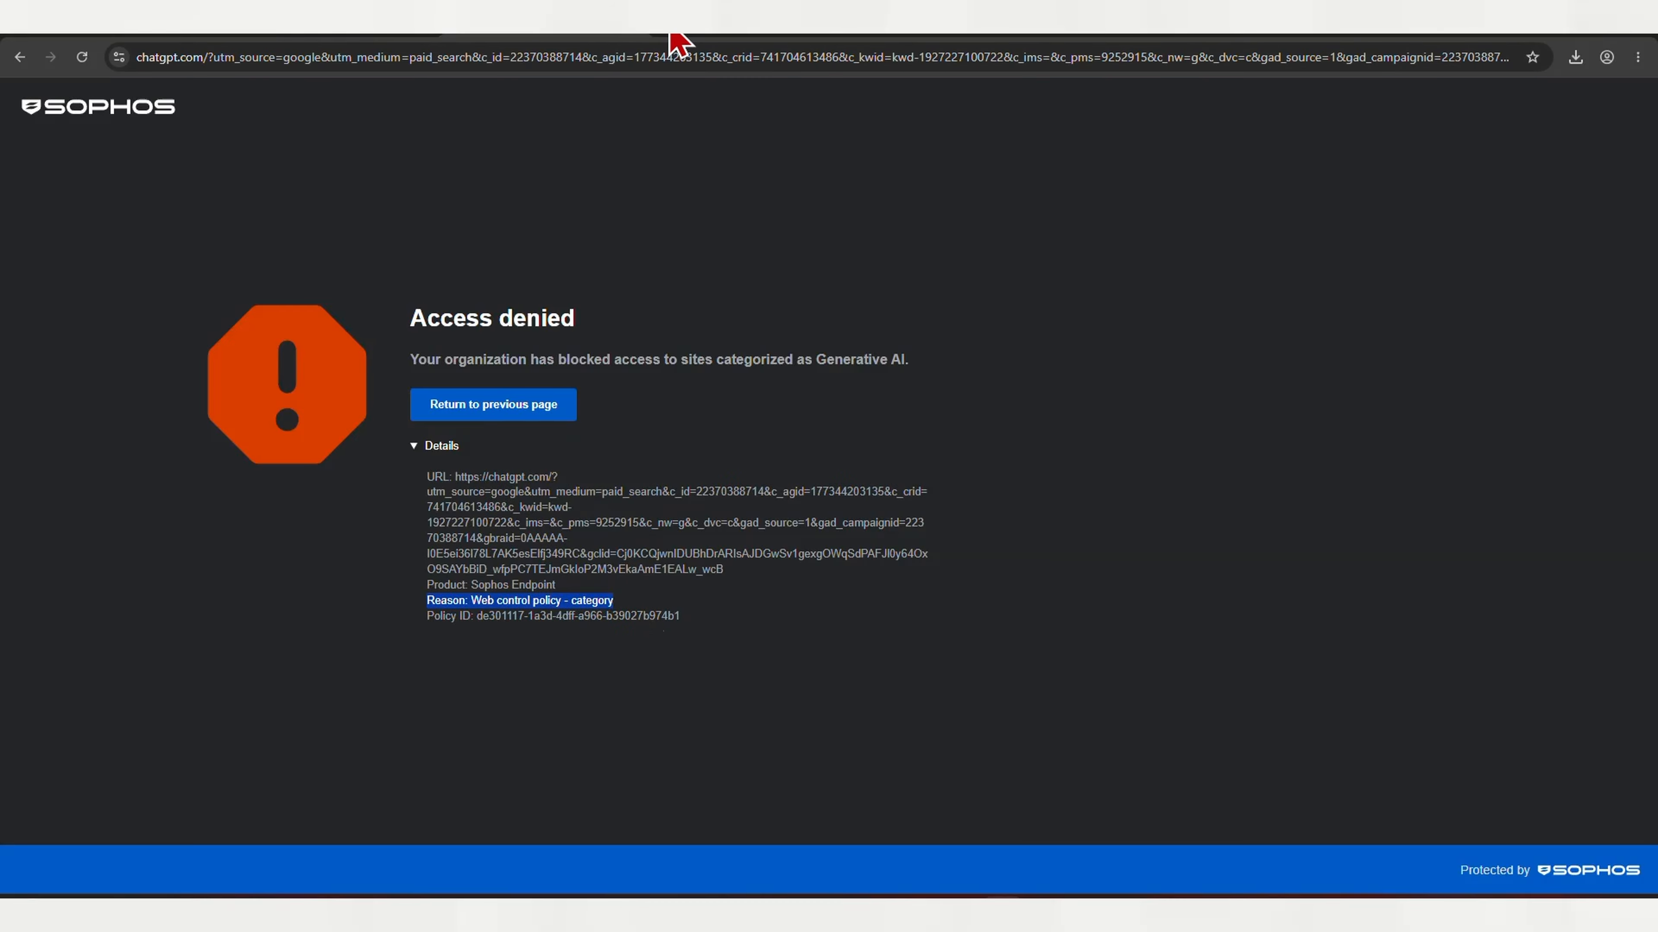
Step: In another new browser tab, search for claude, open the Claude: Sign in result and expand the page's details
key("ctrl+t")
type("claUD")
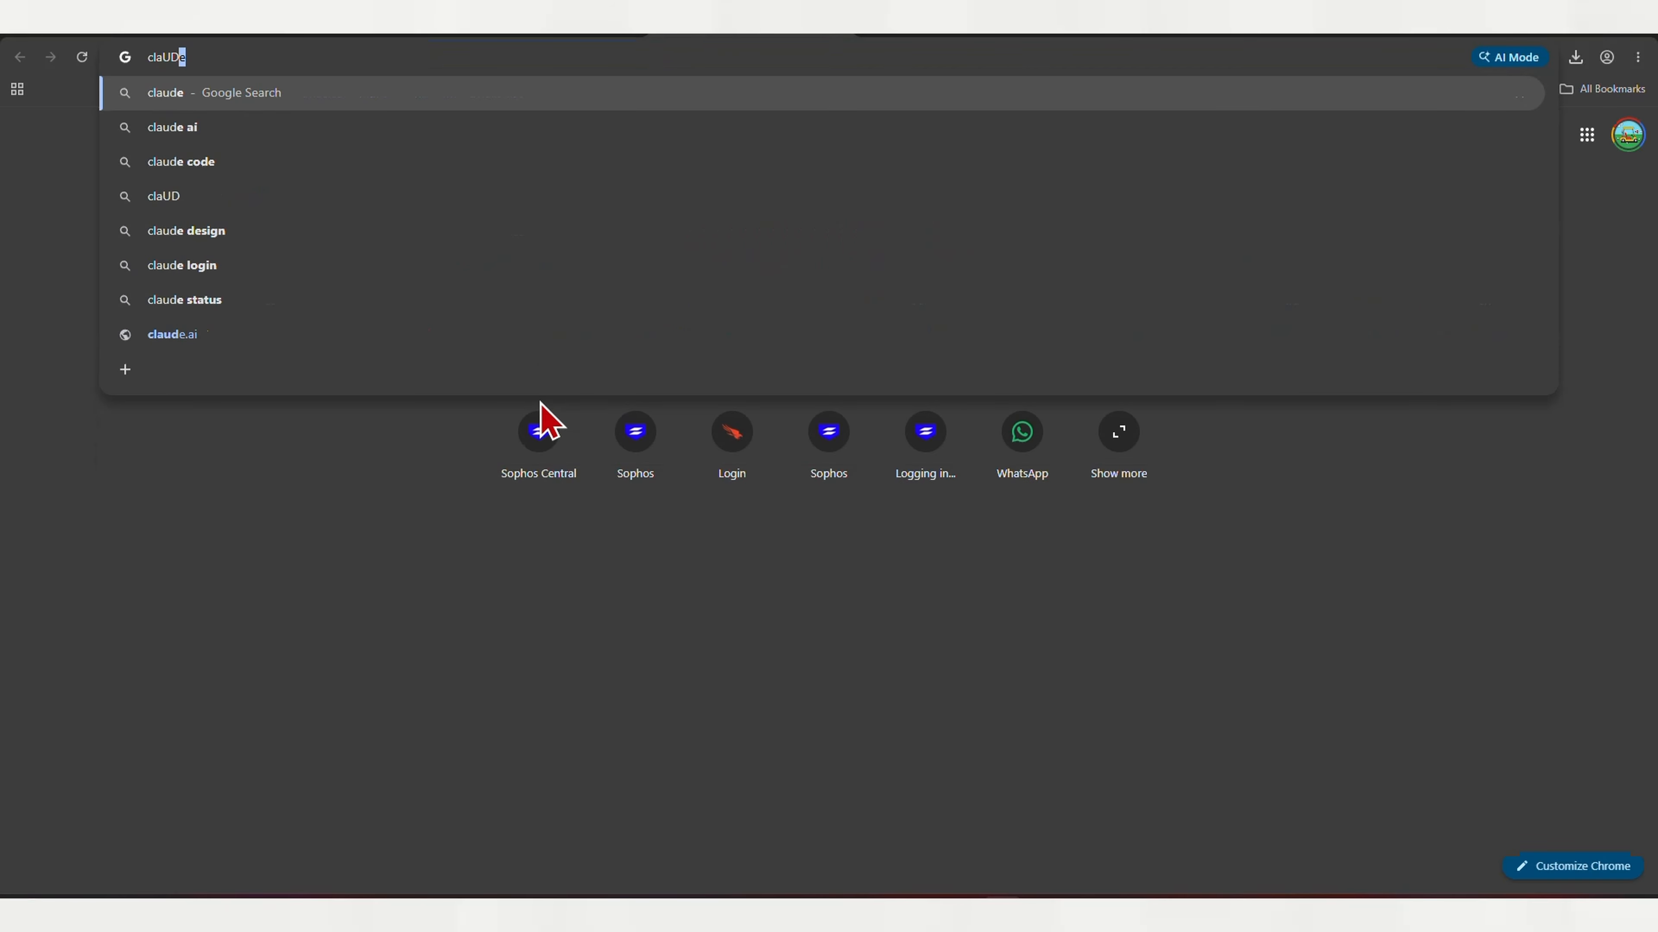
type("E")
key("Return")
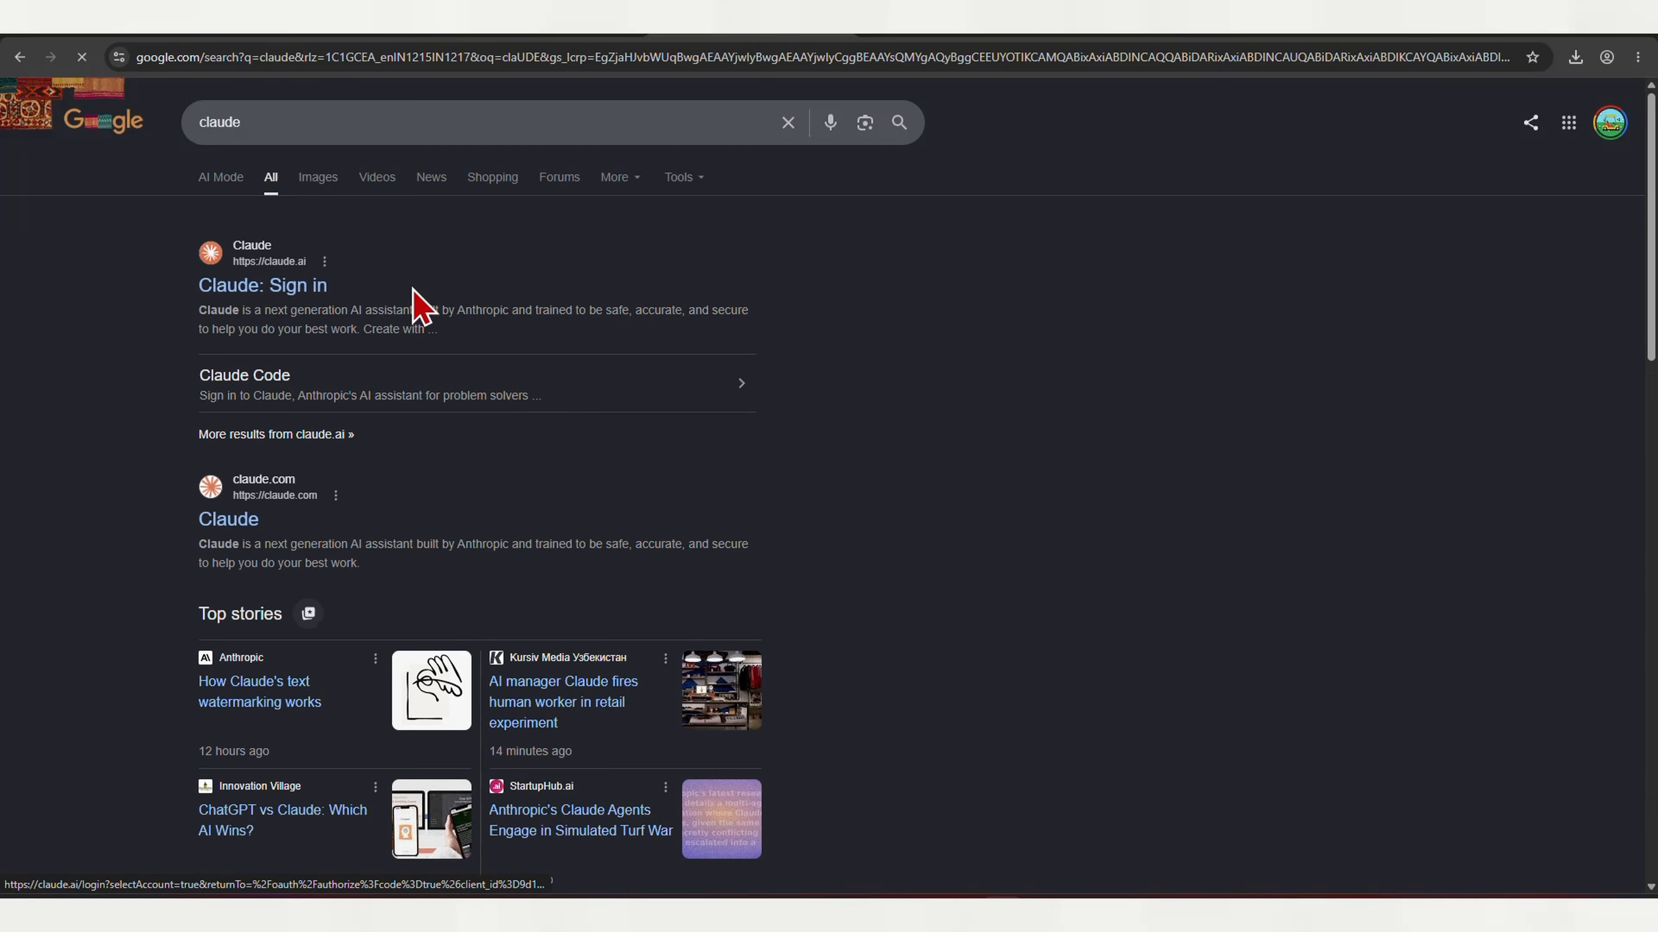
left_click(227, 287)
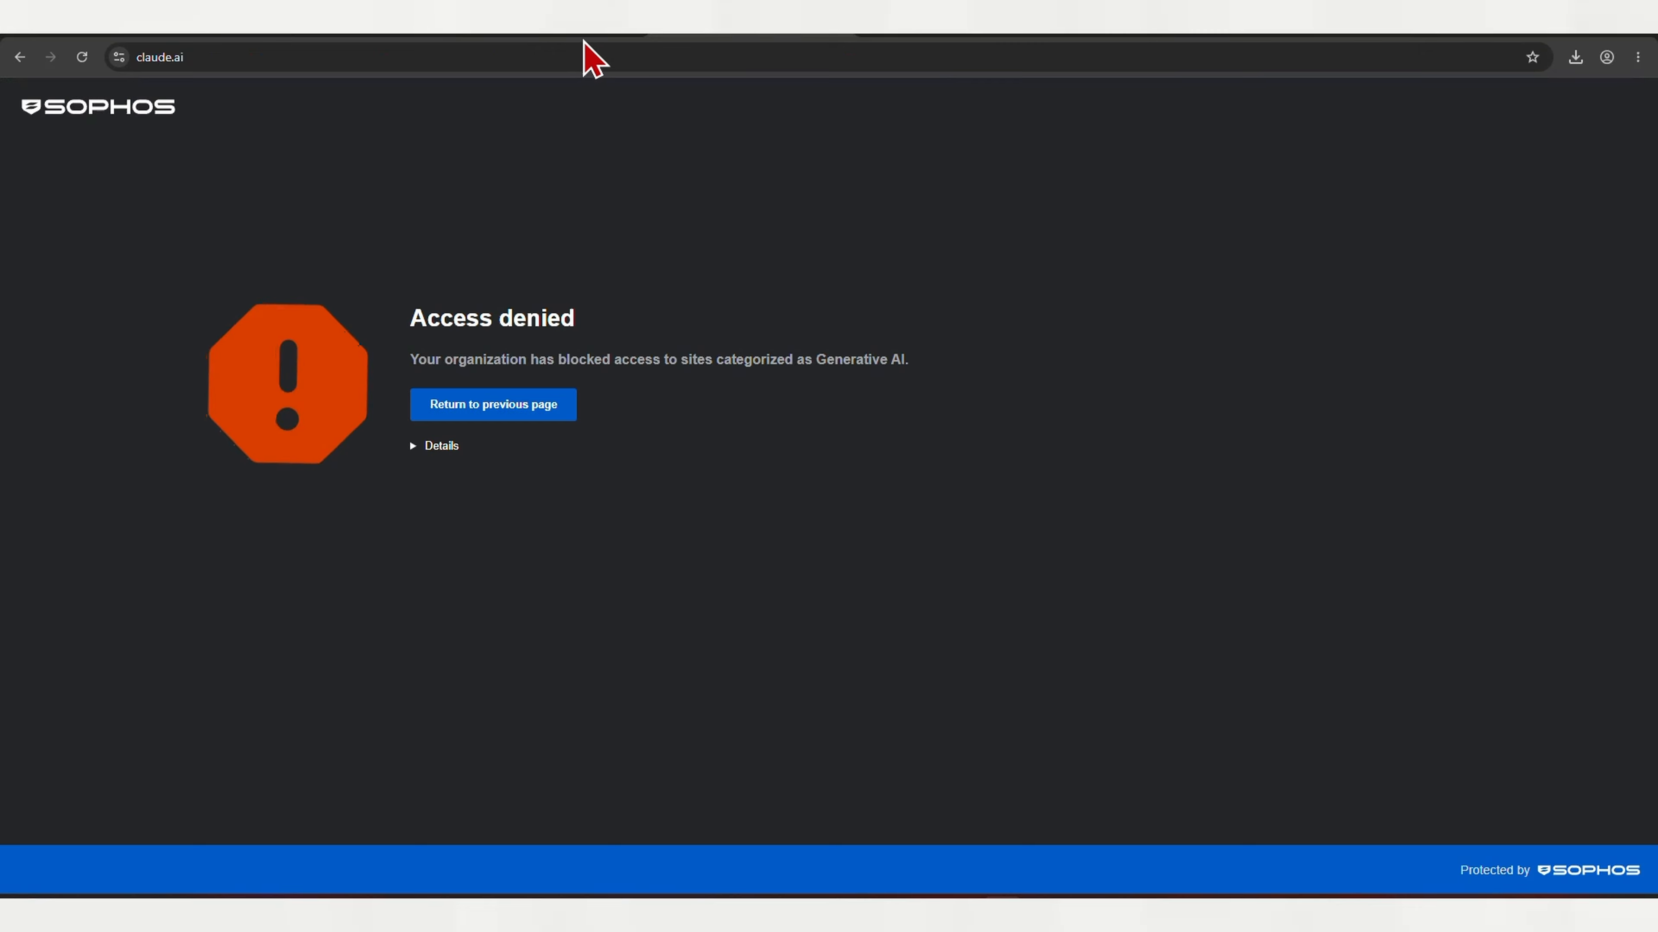
left_click(411, 446)
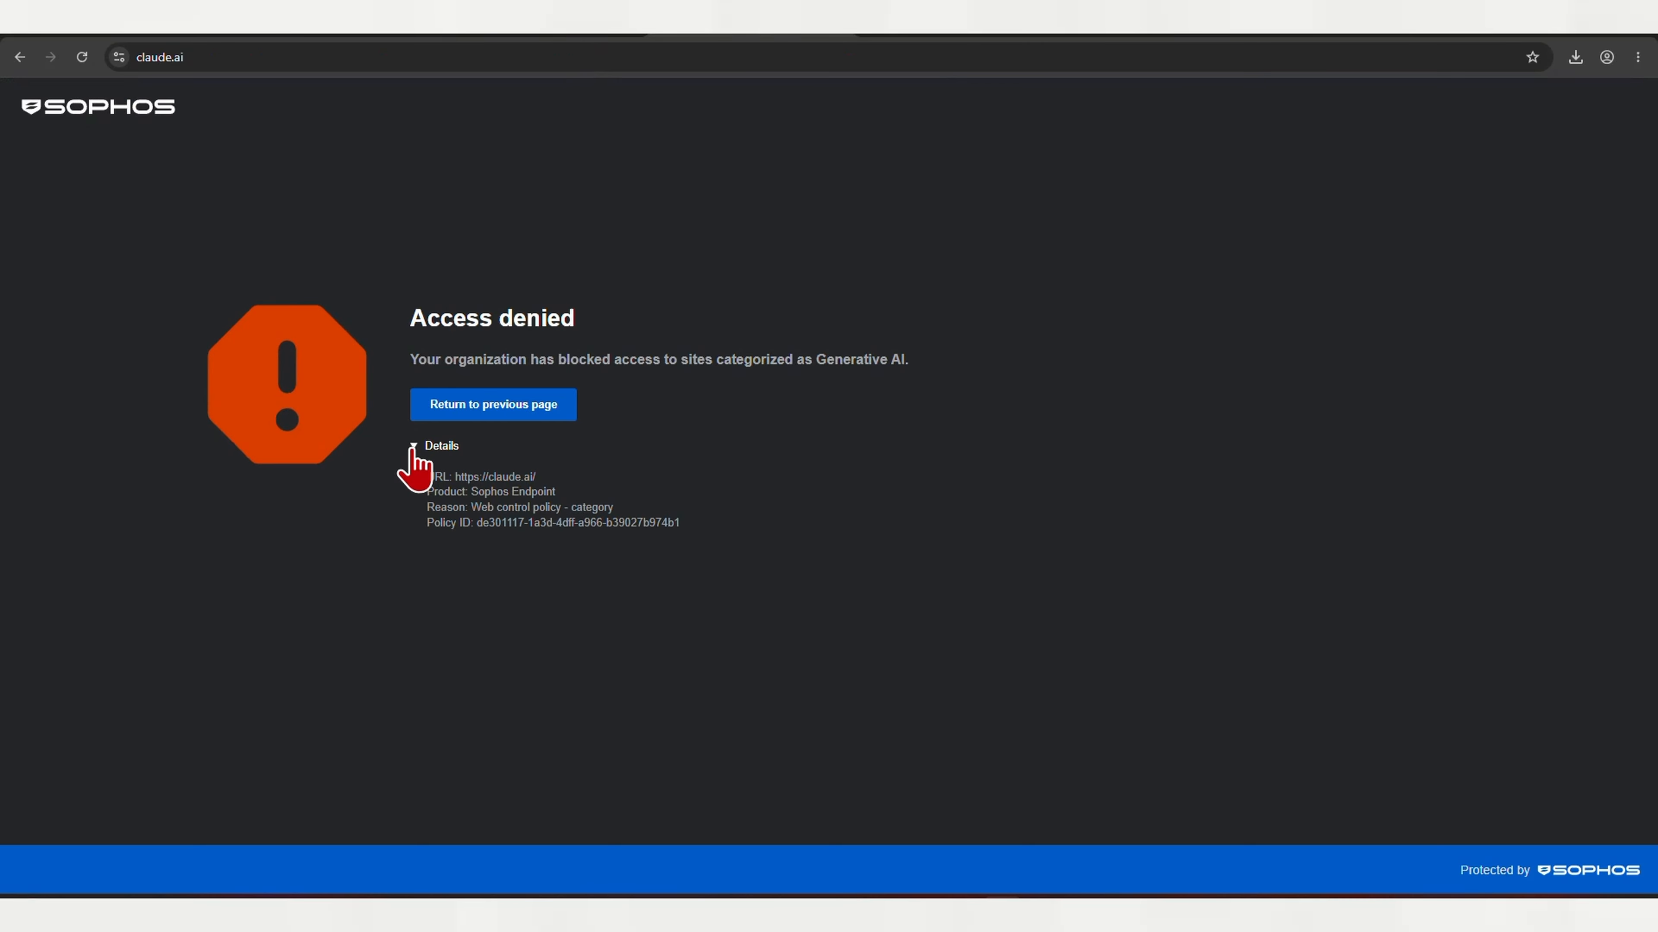